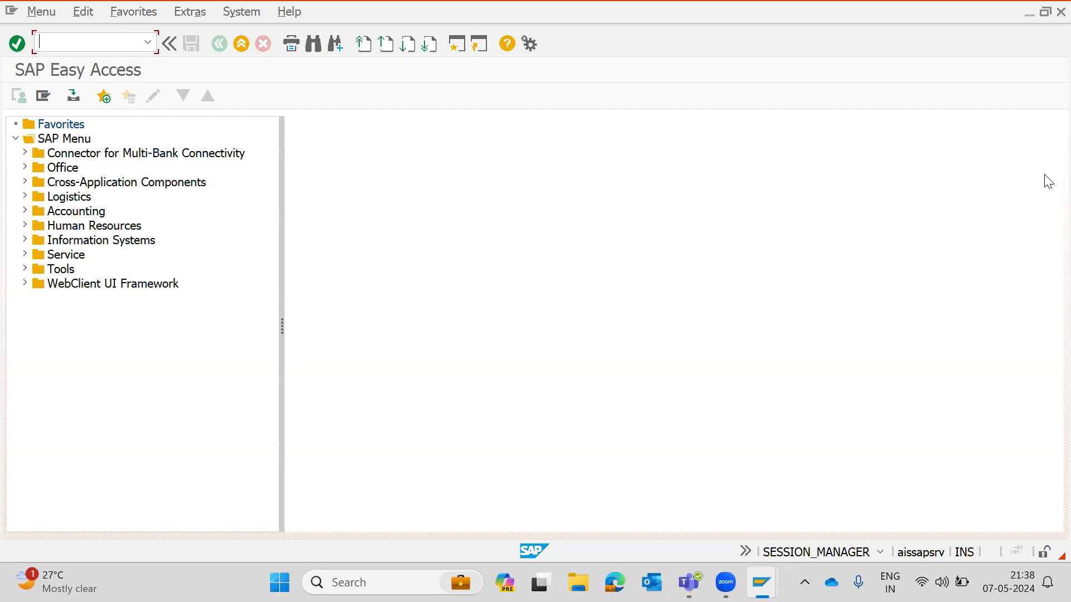
- Open the FICO workbook from the desktop and dismiss the file permissions message
key(XF86AudioRaiseVolume)
key(super+d)
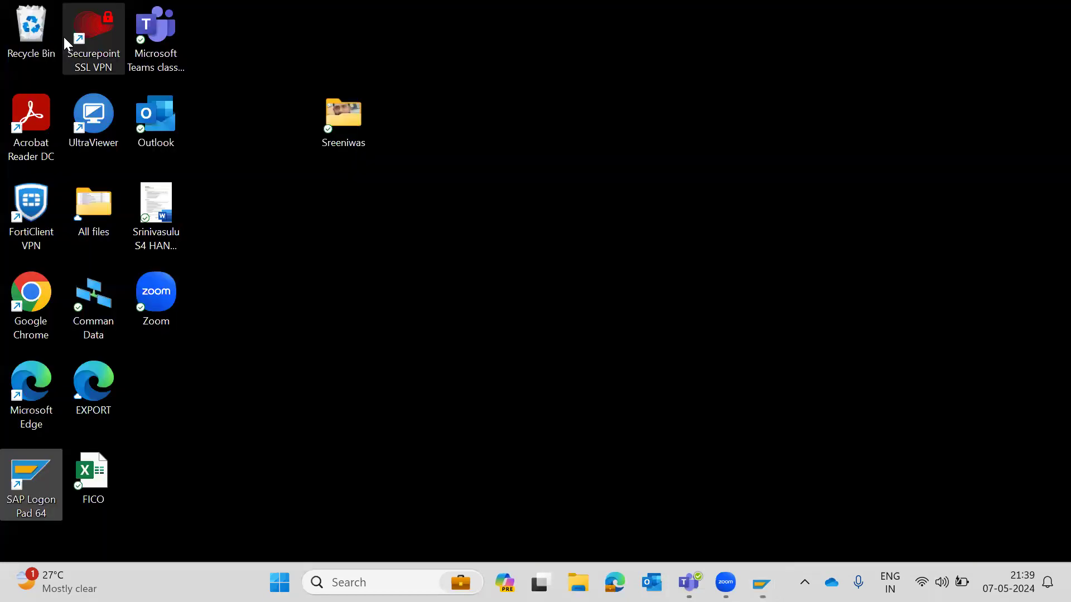
double_click(94, 474)
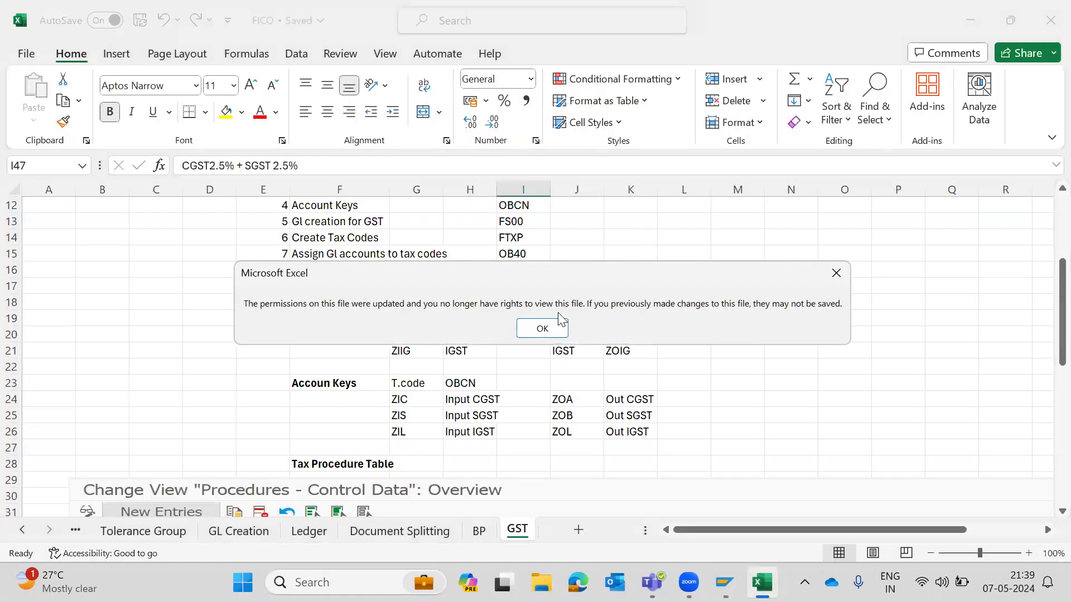
click(552, 328)
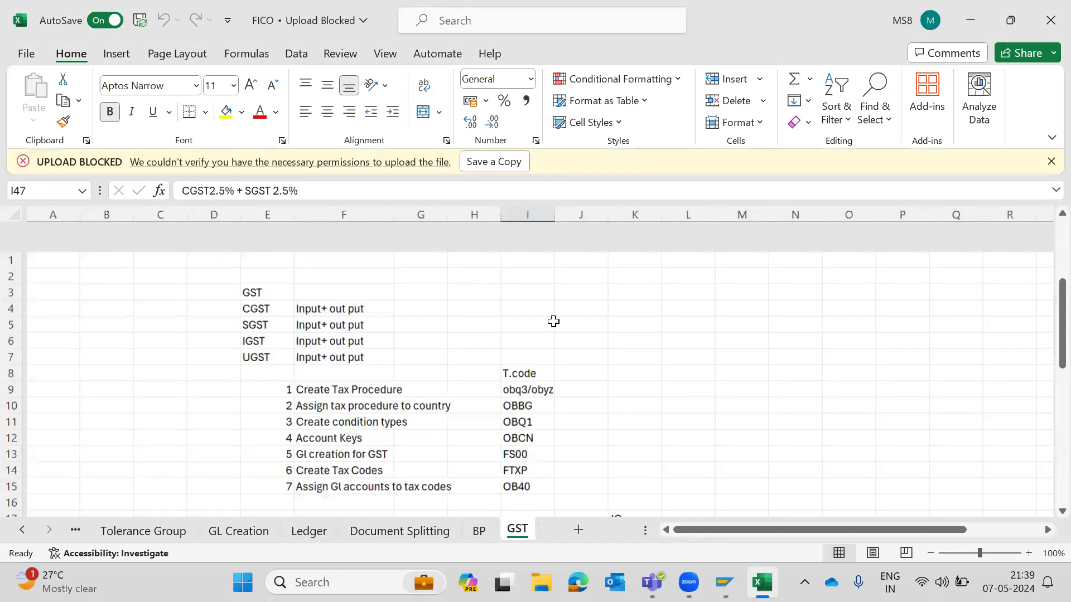
- Review the GL accounts, tax codes and descriptions table on the GST sheet
scroll(553, 321, down, 13)
scroll(554, 321, down, 3)
scroll(553, 321, up, 3)
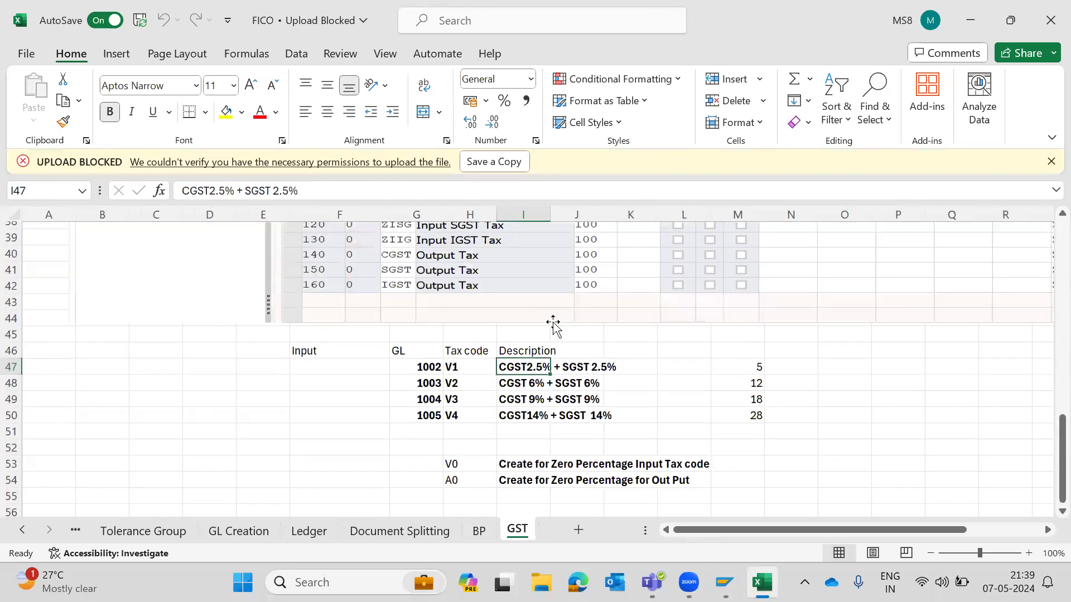
click(513, 394)
key(Up)
key(Up)
key(Down)
key(Down)
key(Down)
key(Down)
key(Up)
key(Up)
key(Up)
key(Up)
key(Left)
key(Left)
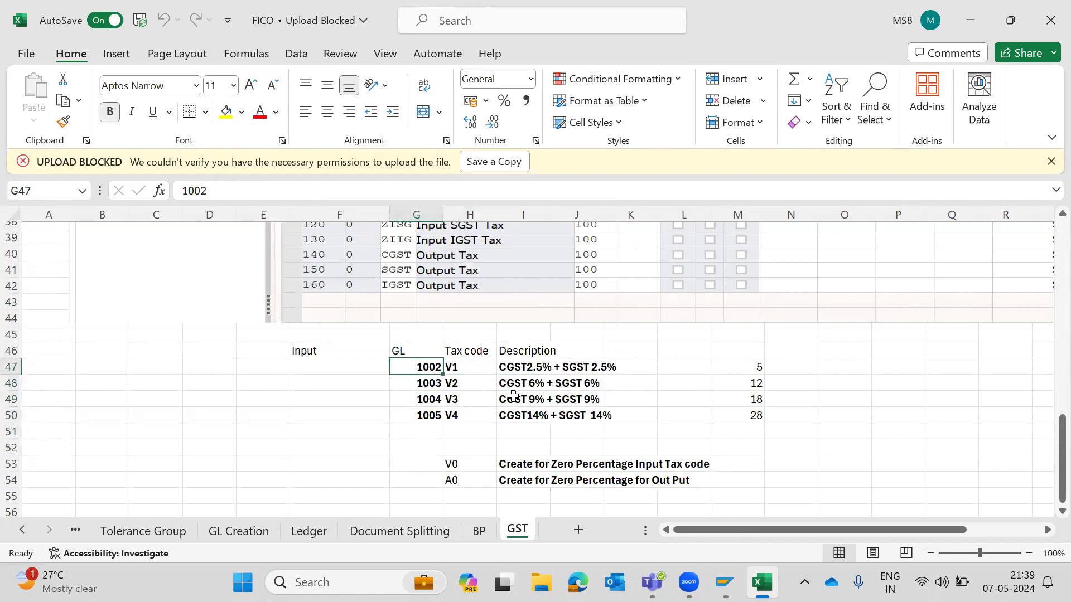
key(Right)
key(Right)
key(Right)
scroll(513, 396, up, 12)
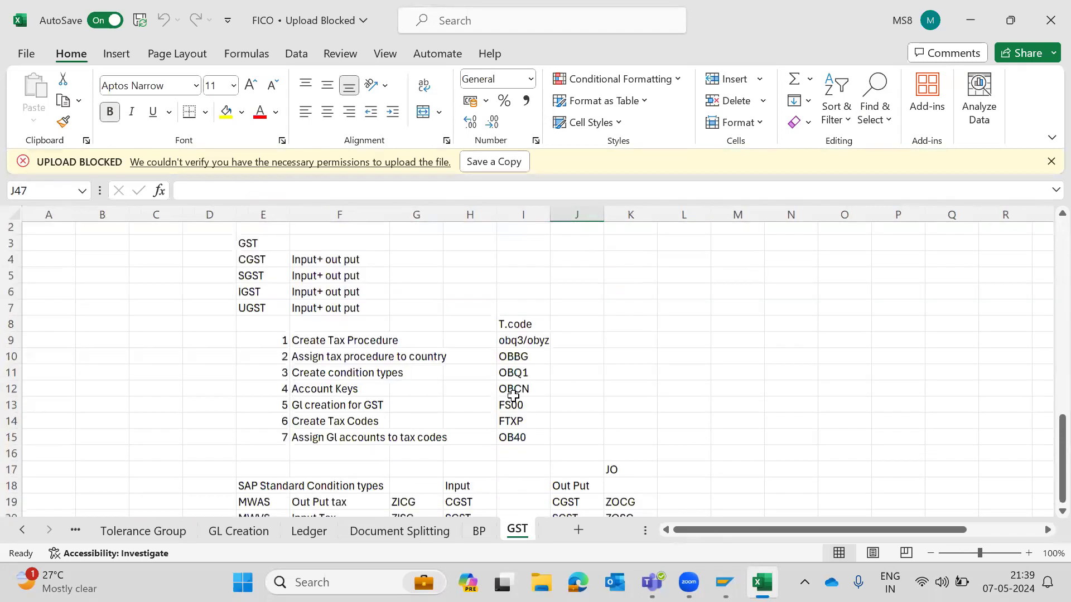
- Review the first four GST configuration steps and their transaction codes on the GST sheet
click(434, 343)
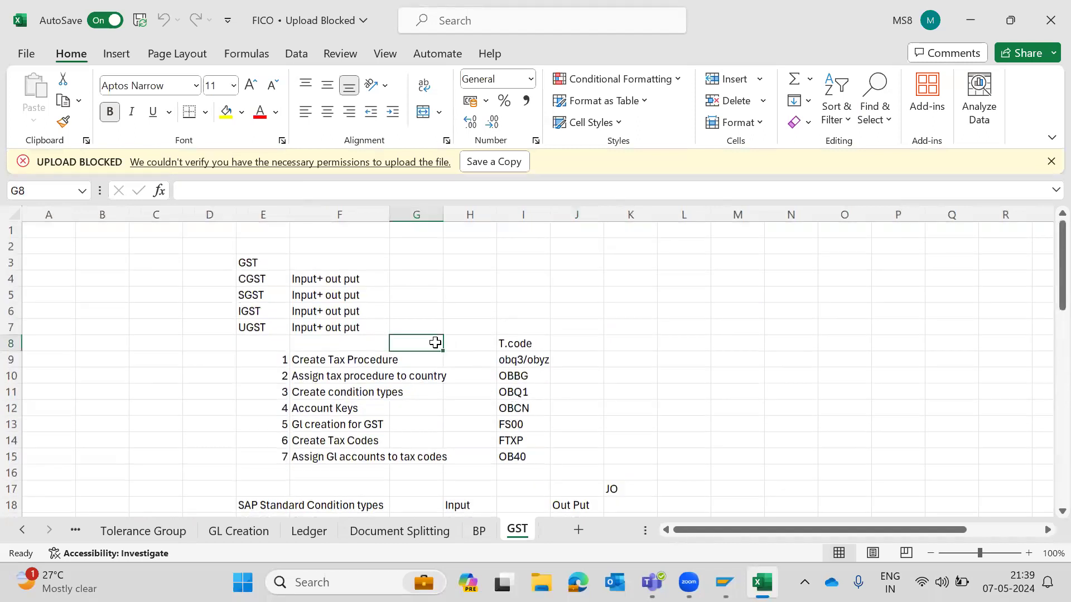
click(335, 362)
key(Right)
key(Left)
key(Left)
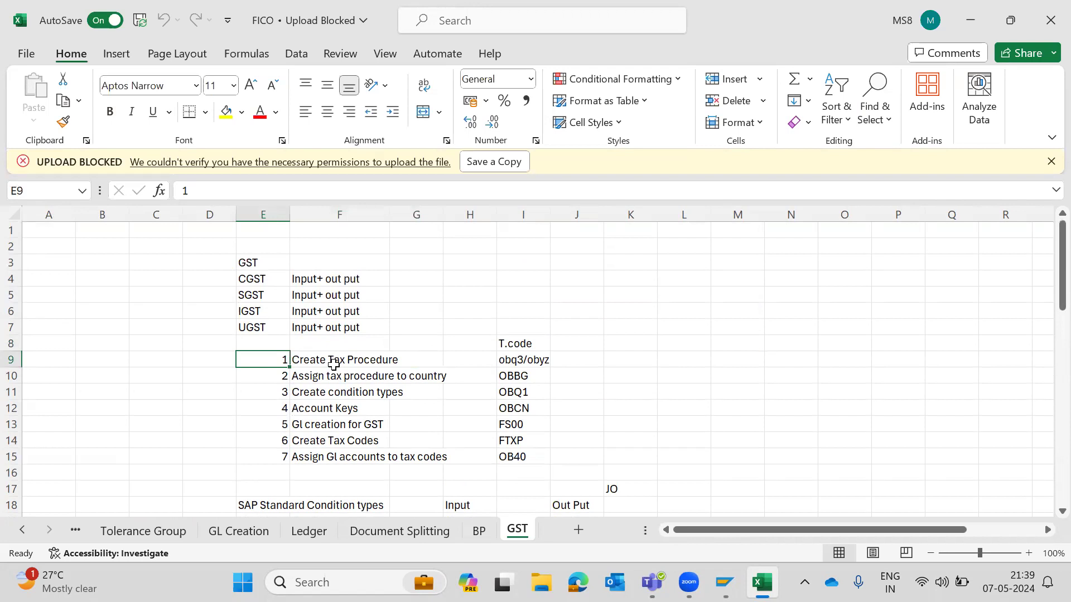
click(673, 371)
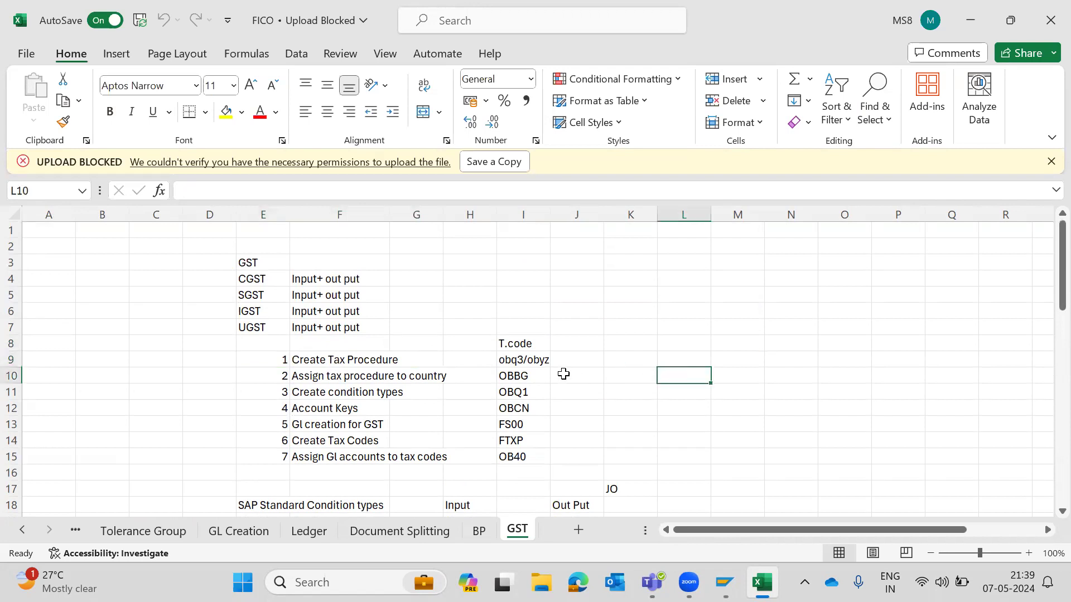
click(298, 373)
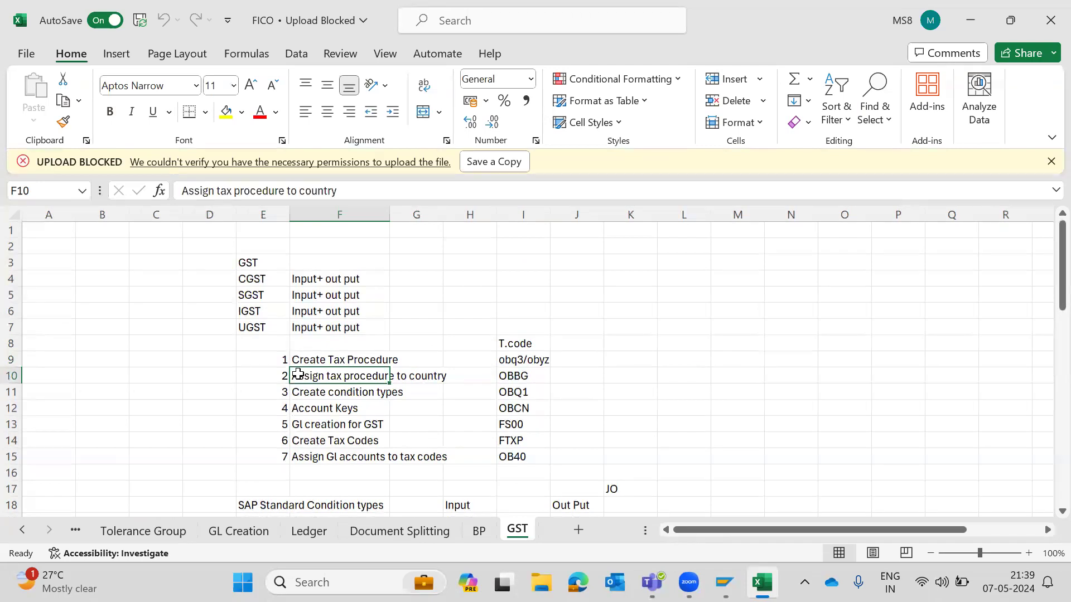
key(Right)
key(Right)
key(Right)
key(Down)
key(Left)
key(Left)
key(Left)
key(Right)
key(Right)
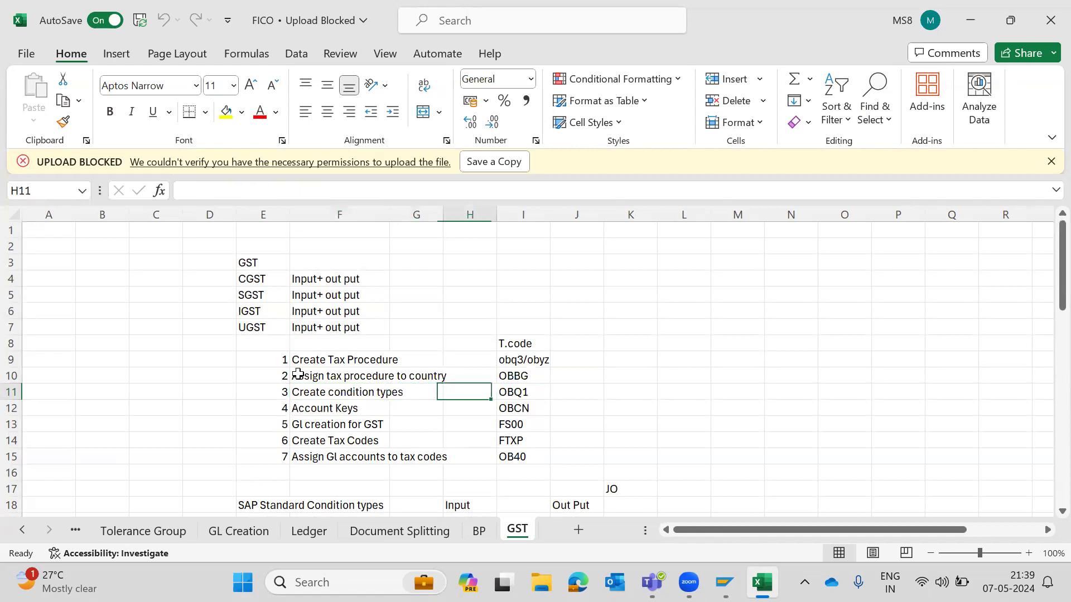
key(Right)
key(Down)
- Review the remaining GST configuration steps, from GL creation to assigning GL accounts to tax codes, with their transaction codes
key(Left)
key(Left)
key(Left)
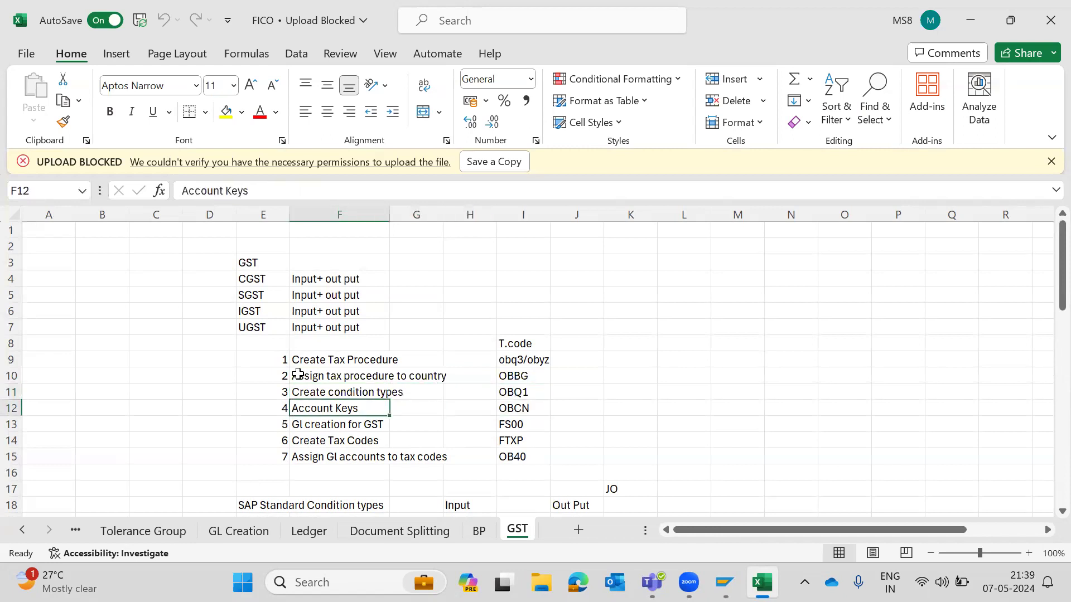
key(Right)
key(Right)
key(Right)
key(Down)
key(Left)
key(Left)
key(Left)
key(Left)
key(Right)
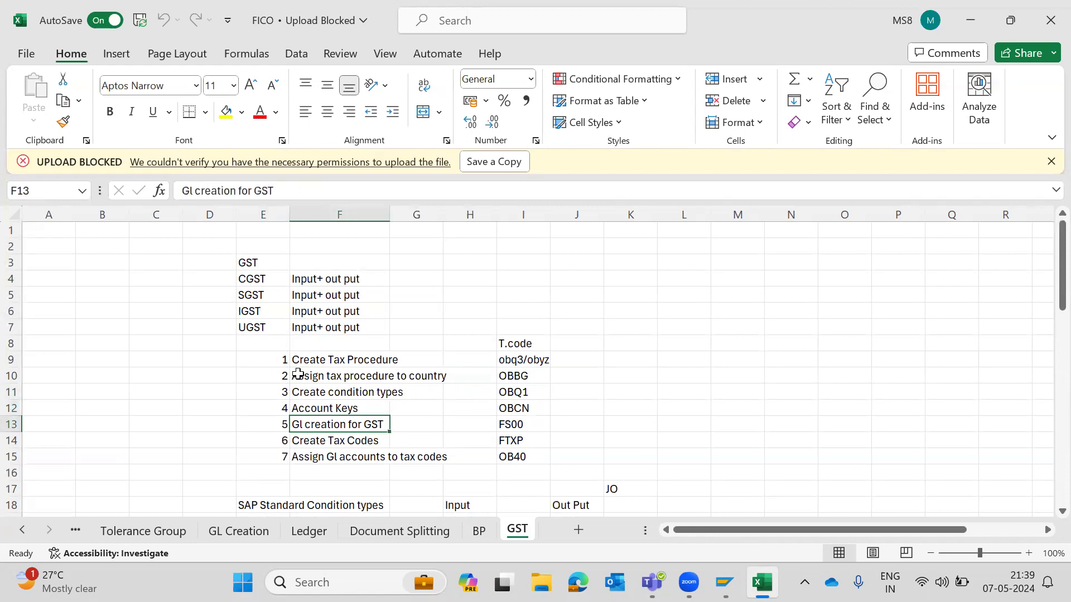
key(Right)
key(Right)
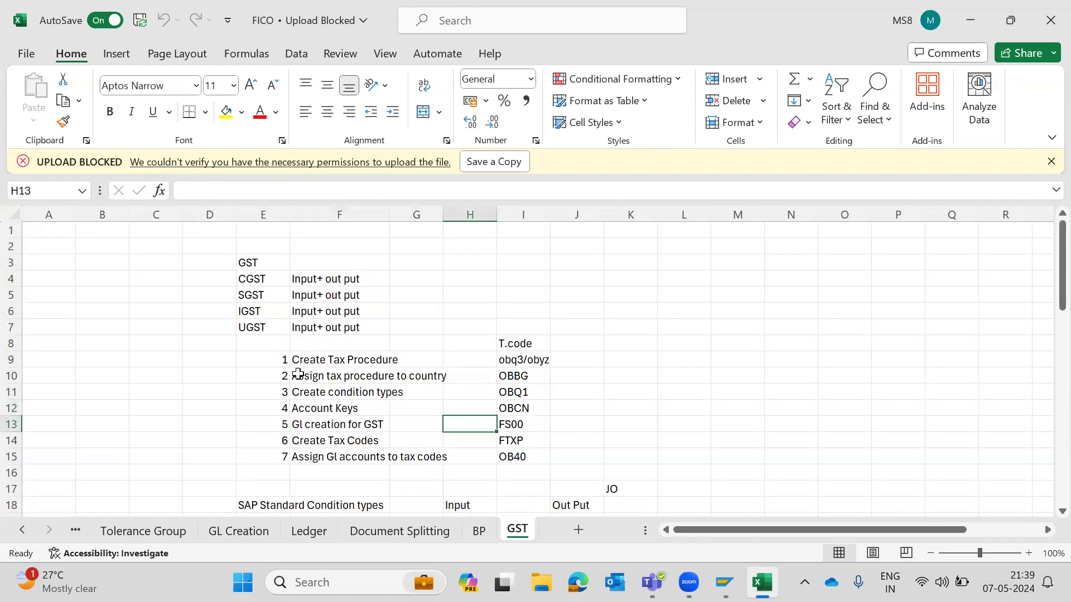
scroll(298, 374, down, 2)
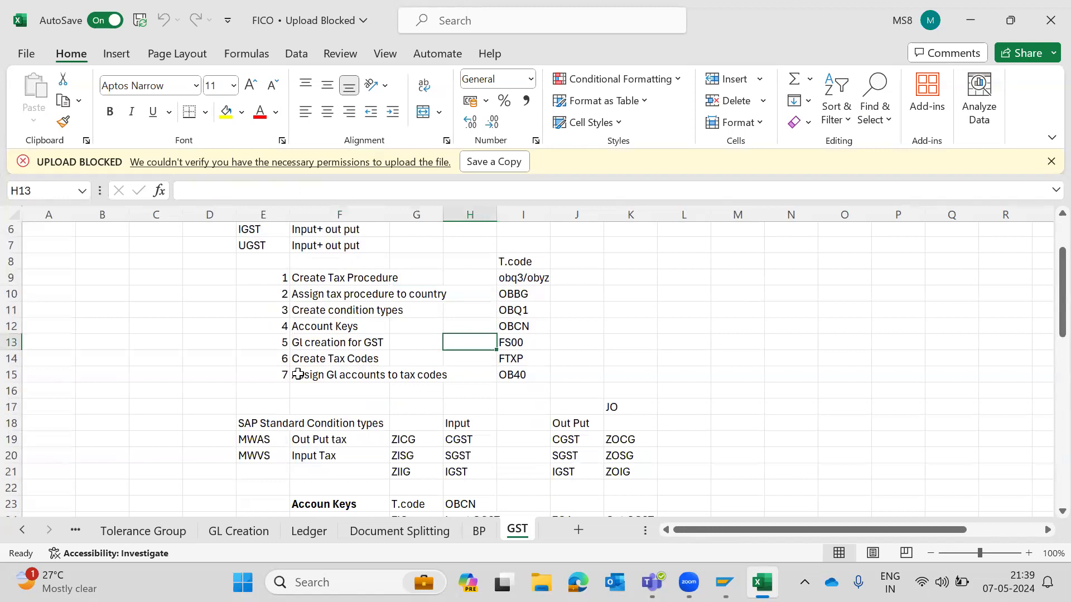
key(Right)
key(Down)
key(Down)
key(Left)
key(Left)
key(Left)
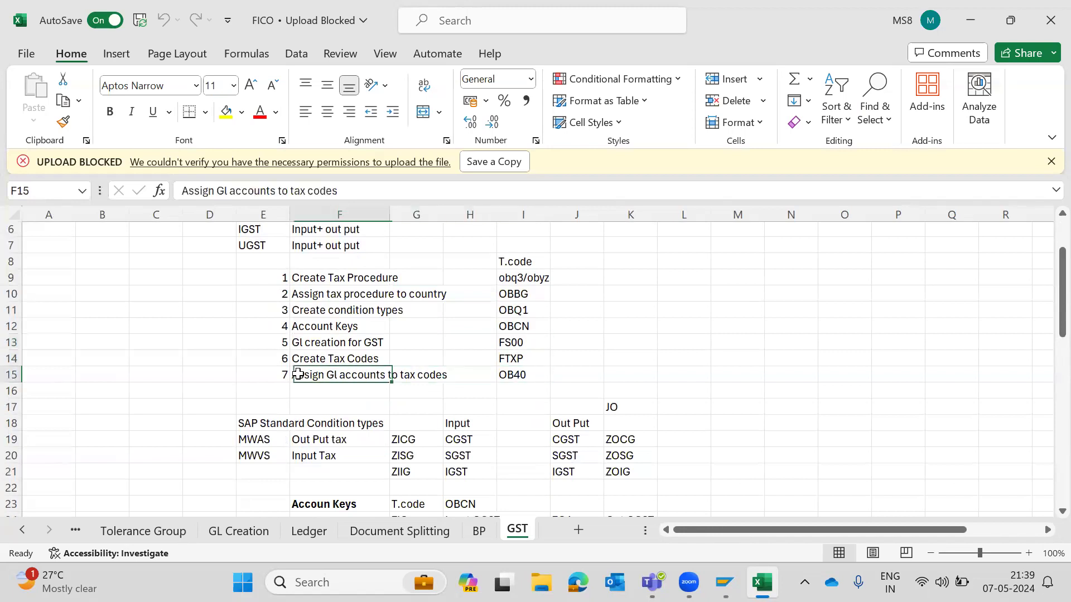
key(Right)
key(Right)
key(Right)
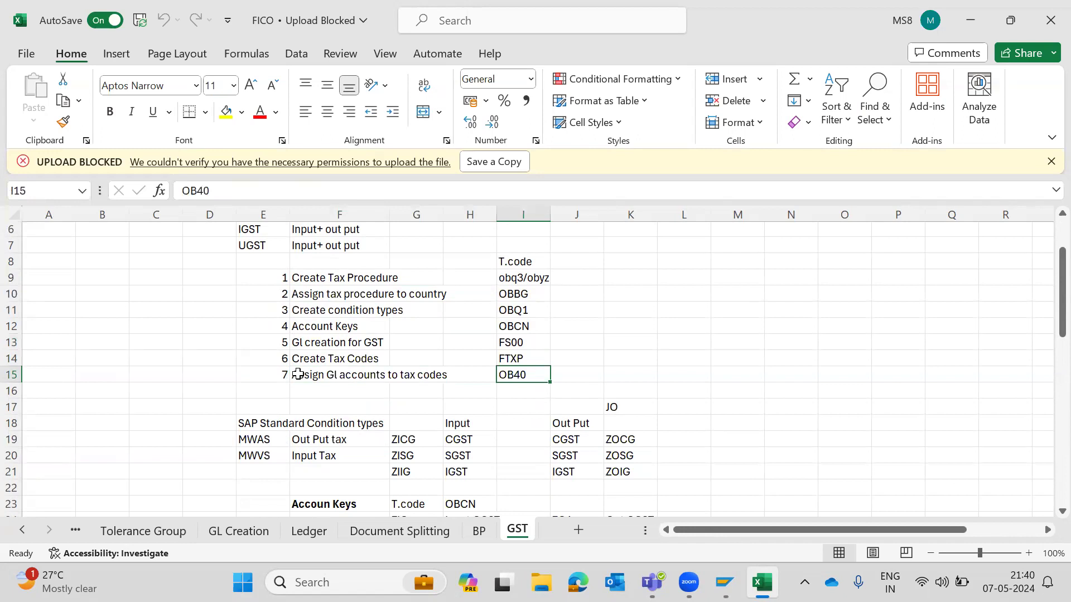
- Review the SAP standard condition types and account keys section of the GST sheet
click(303, 273)
scroll(303, 272, down, 1)
scroll(303, 272, down, 2)
scroll(302, 272, up, 2)
scroll(303, 272, down, 2)
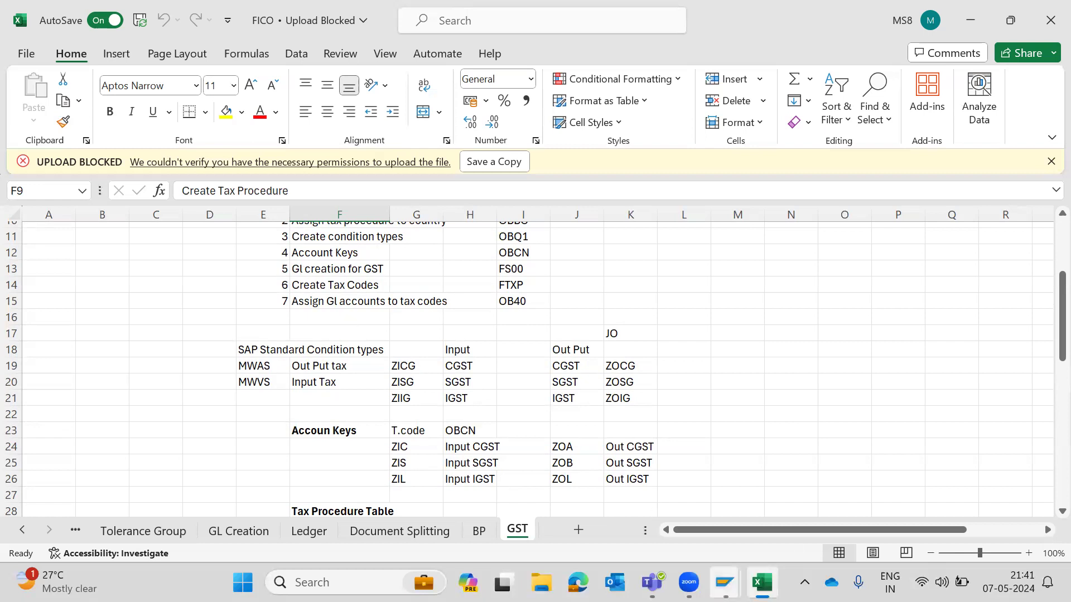
- Switch to SAP and open transaction OBD4 for G/L account groups
click(803, 481)
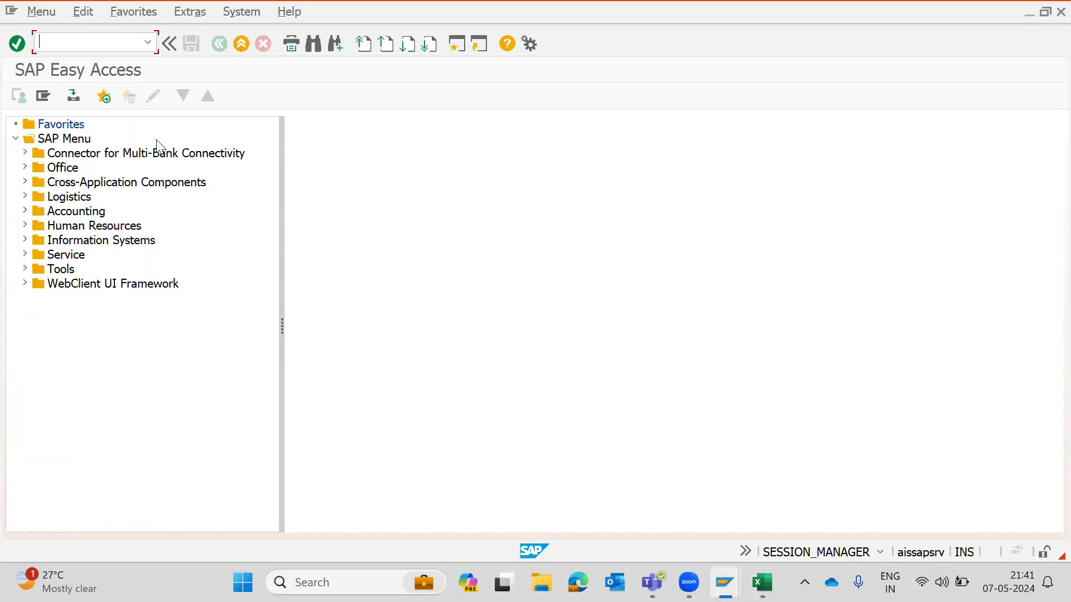
text(obd4)
key(Return)
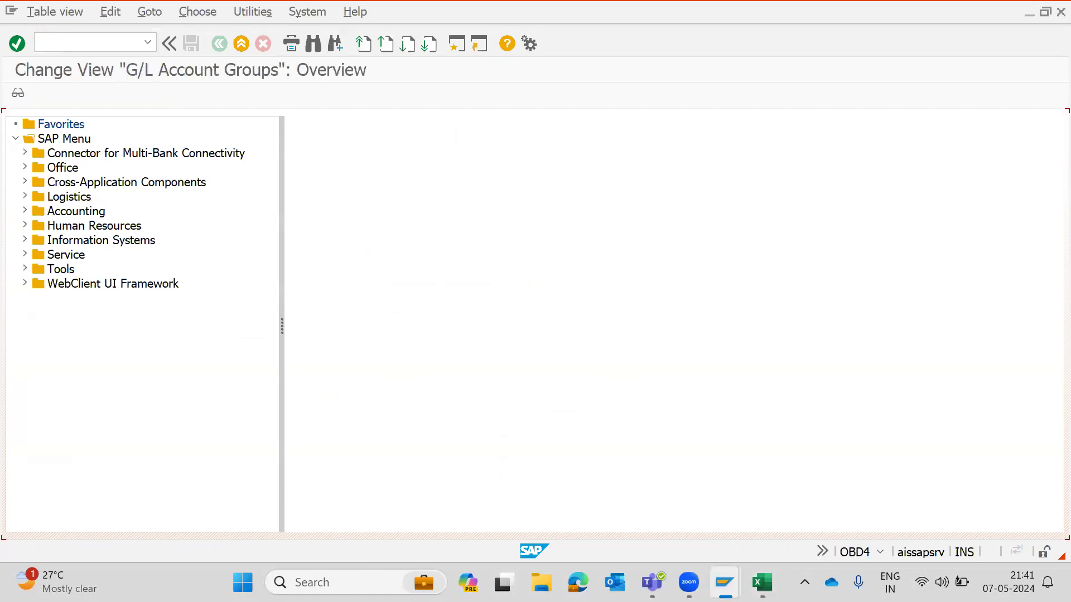
- Position the G/L account groups list at chart of accounts 6666
click(248, 525)
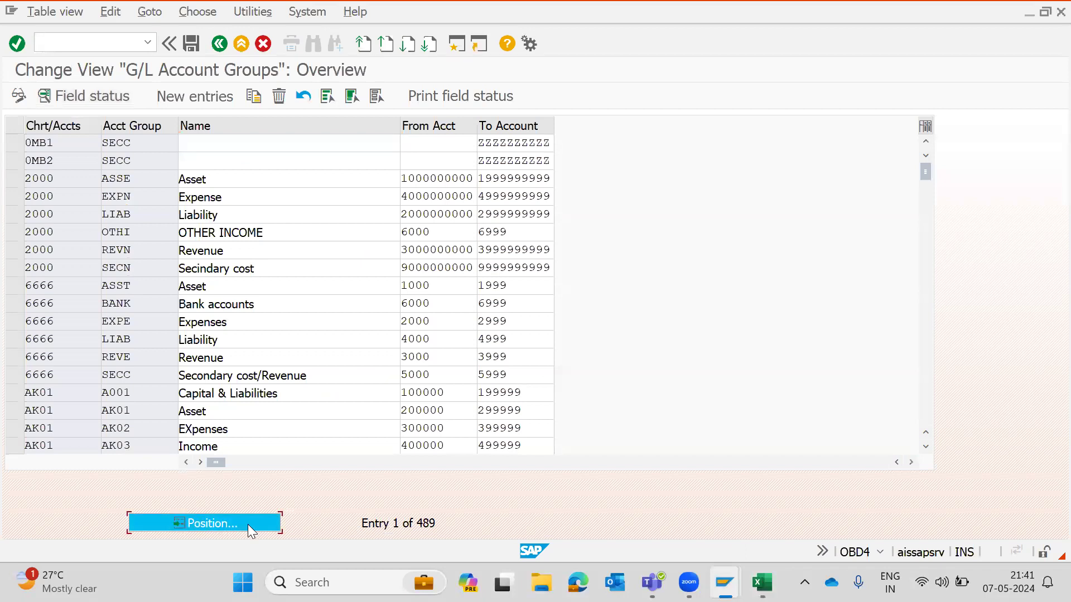
text(6666)
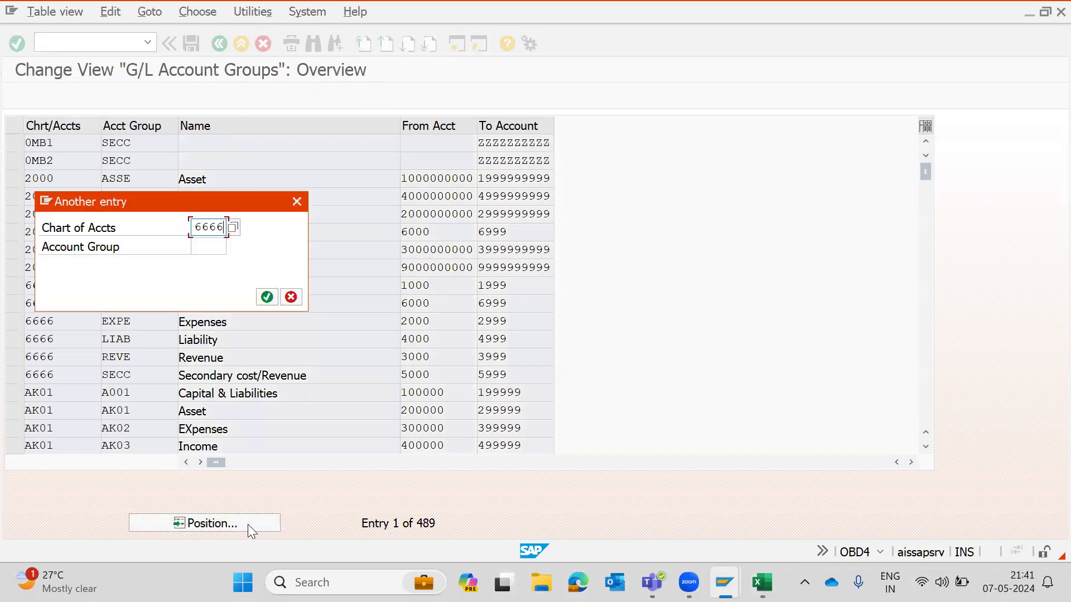
key(Return)
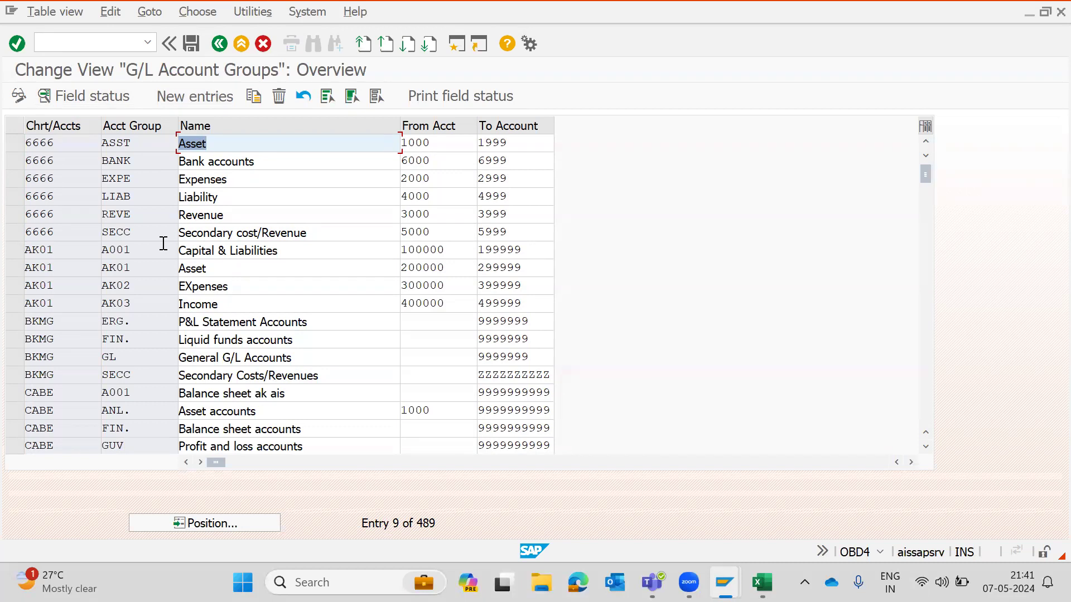
- Switch to the workbook and review the input and output GST condition types on the GST sheet
key(alt+Tab)
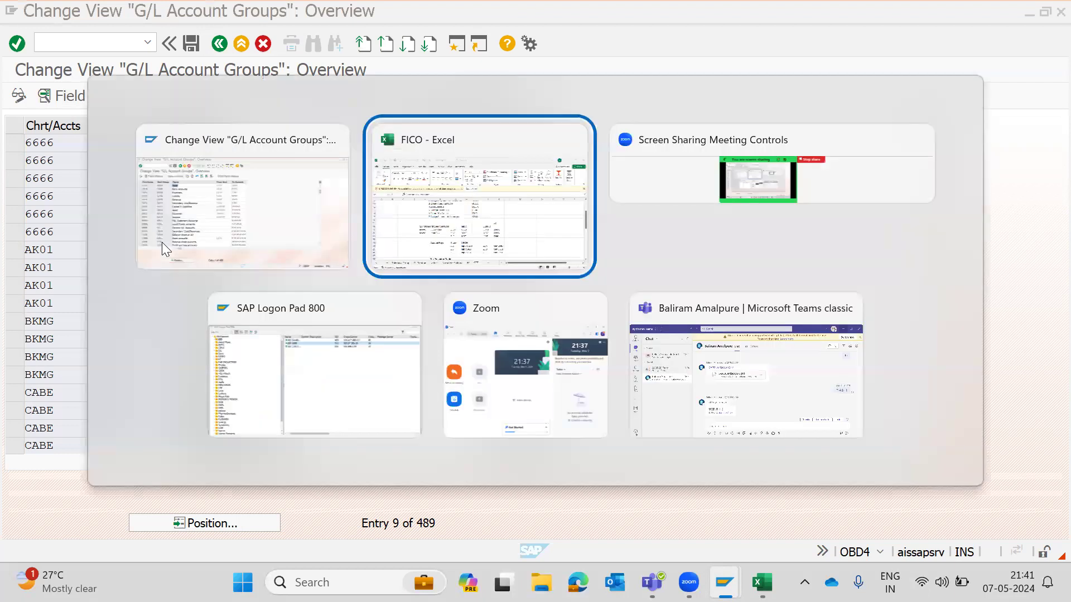
scroll(491, 415, down, 2)
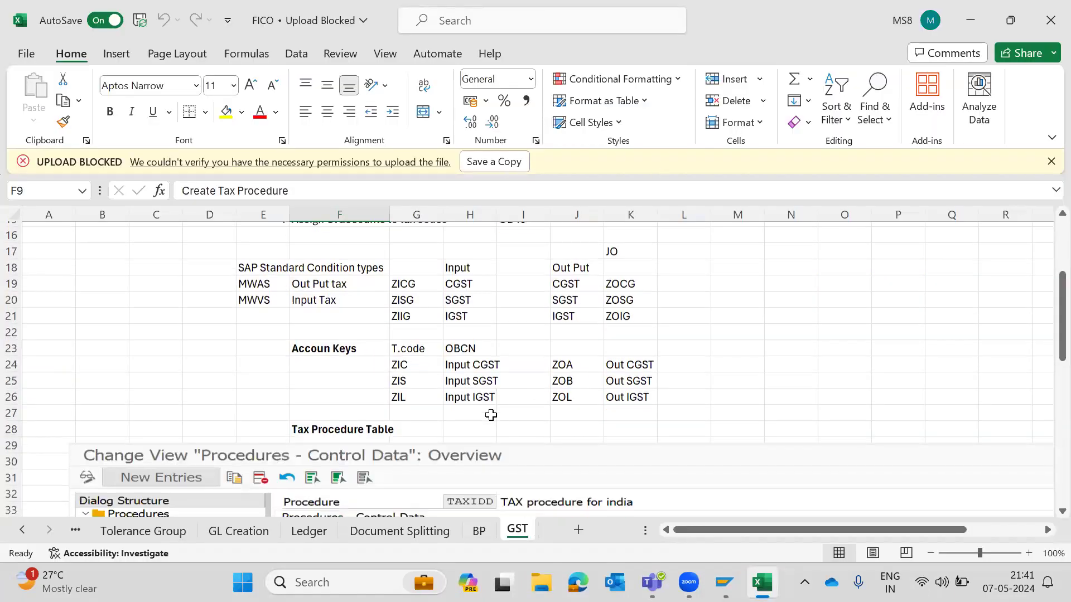
scroll(490, 415, up, 2)
click(469, 362)
key(Left)
key(Left)
key(Left)
key(Right)
key(Right)
key(Down)
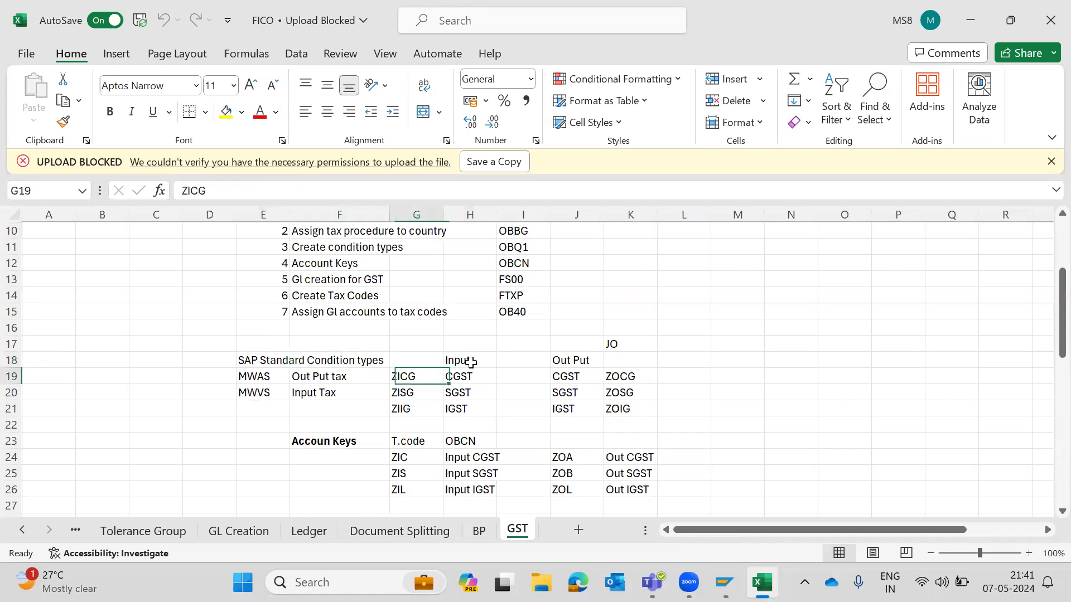
scroll(471, 363, down, 1)
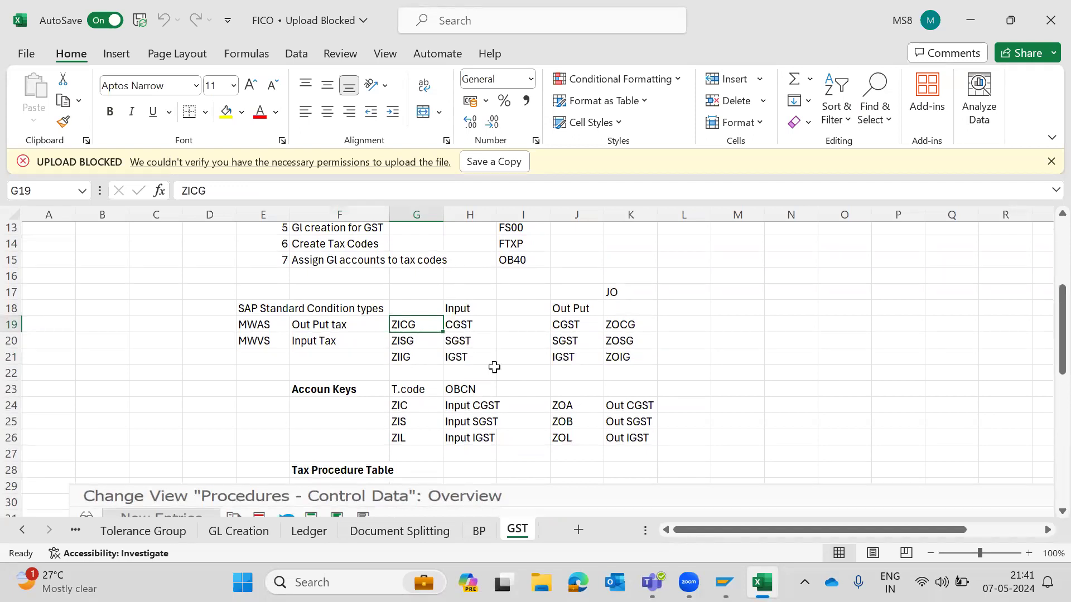
scroll(597, 335, down, 1)
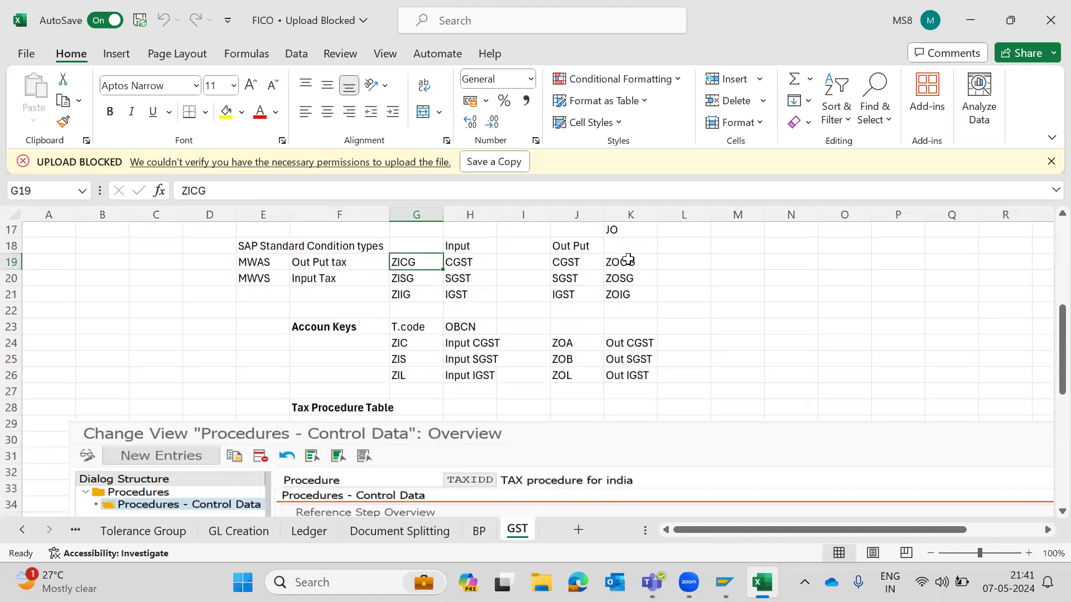
click(625, 262)
key(Down)
key(Down)
scroll(697, 235, down, 2)
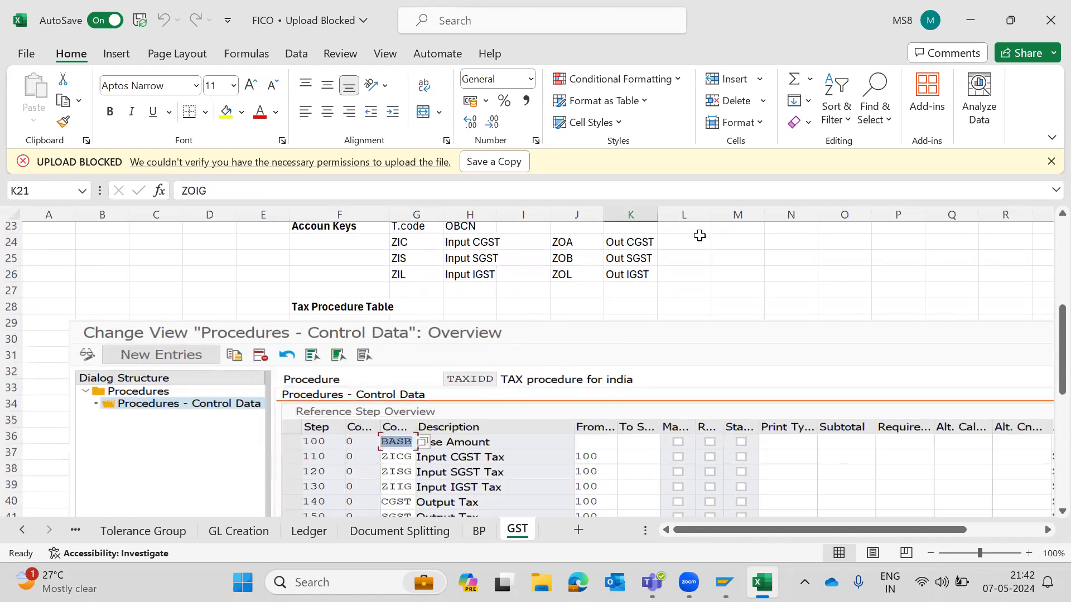
scroll(697, 235, up, 1)
- Review the input and output account keys listed for transaction OBCN on the GST sheet
click(328, 270)
key(Up)
key(Right)
key(Right)
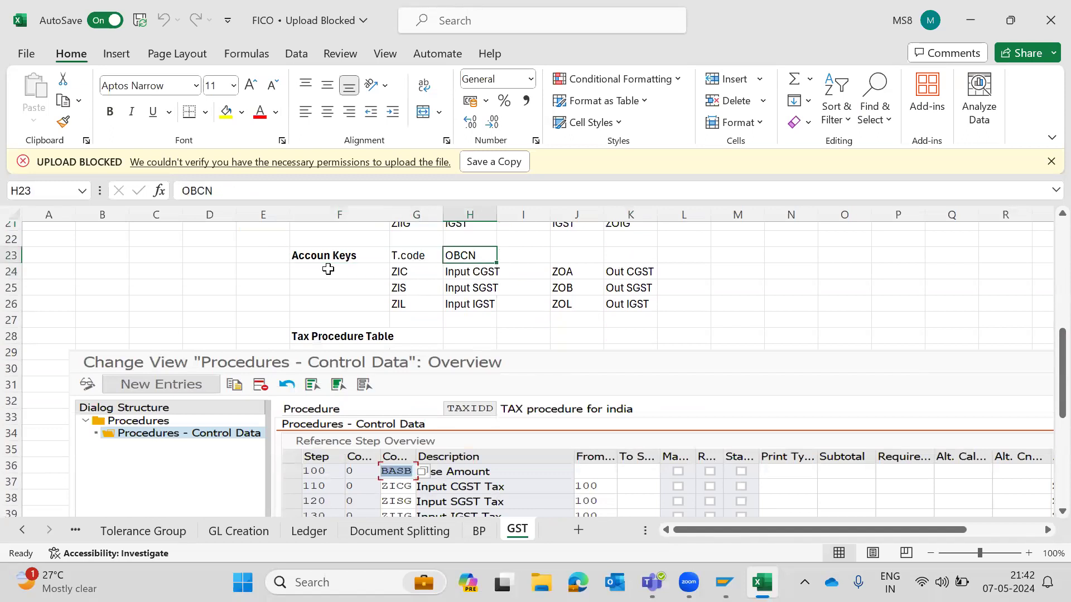
key(Down)
key(Left)
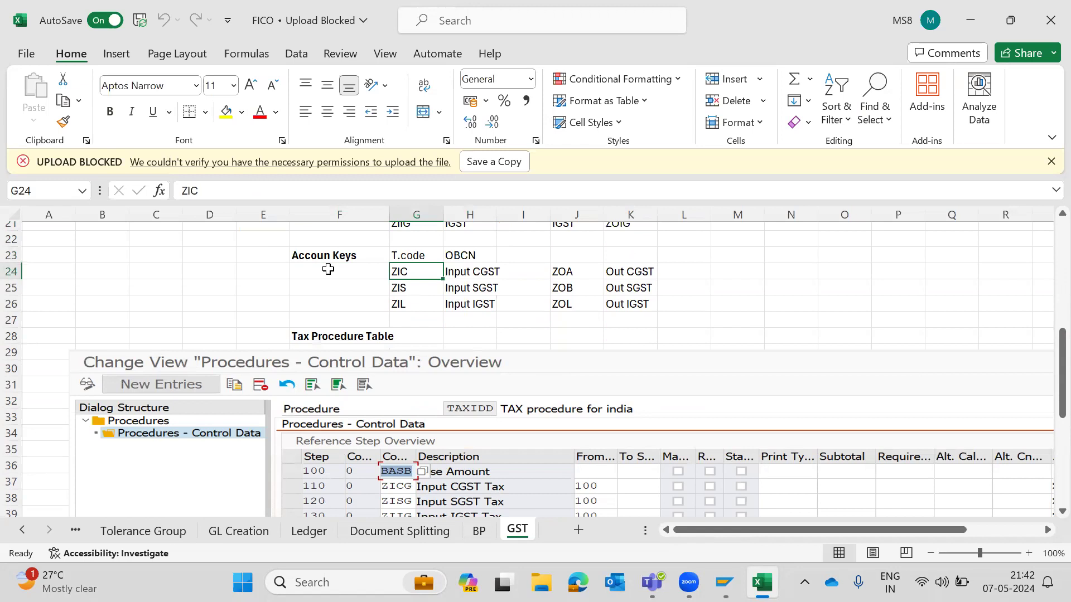
key(Down)
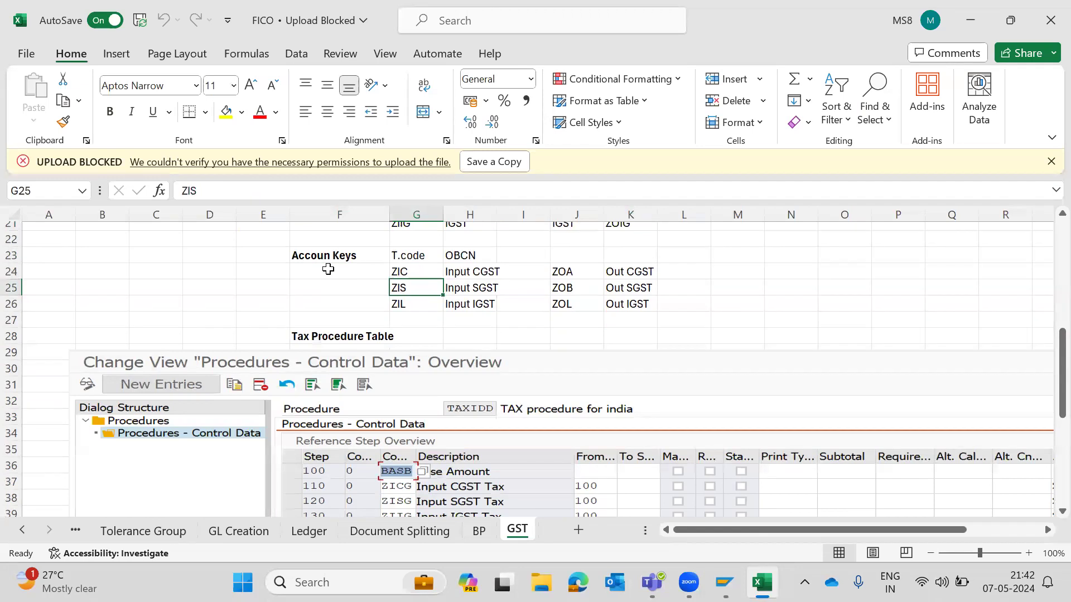
key(Down)
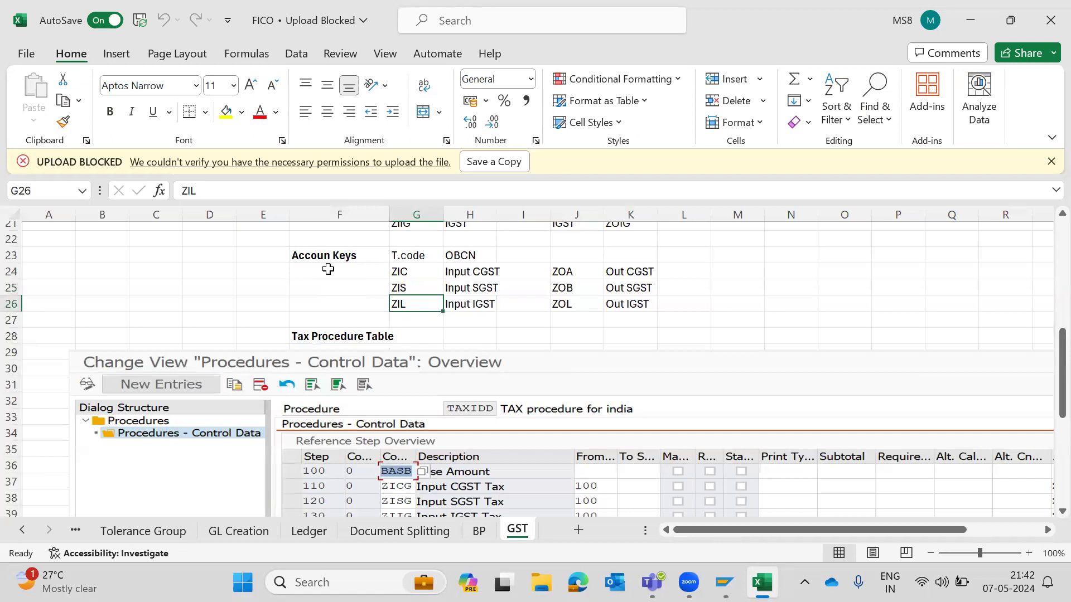
key(Right)
key(Right)
key(Right)
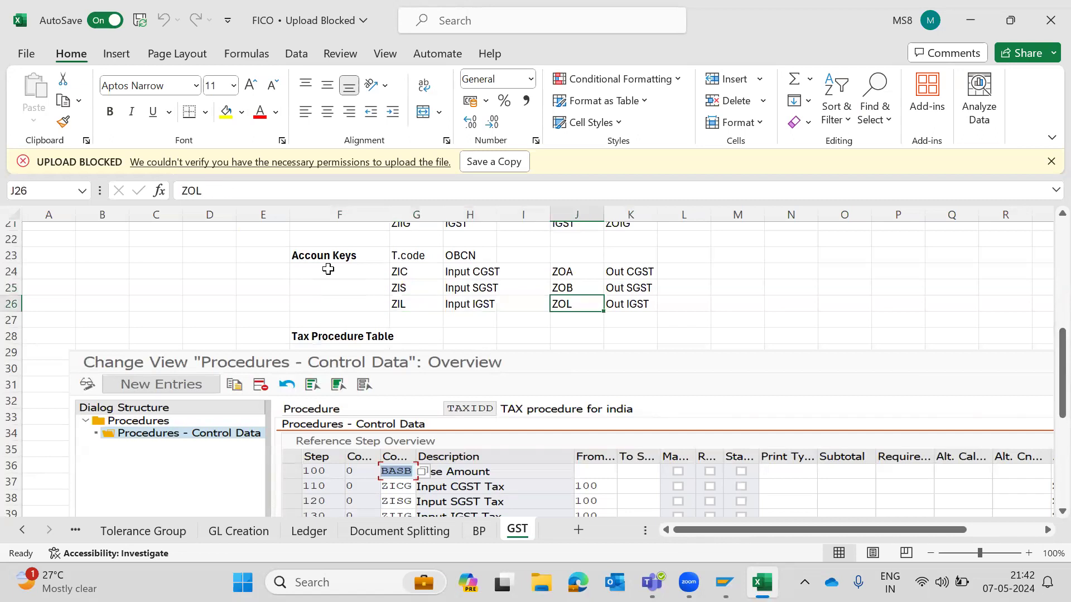
key(Up)
key(Up)
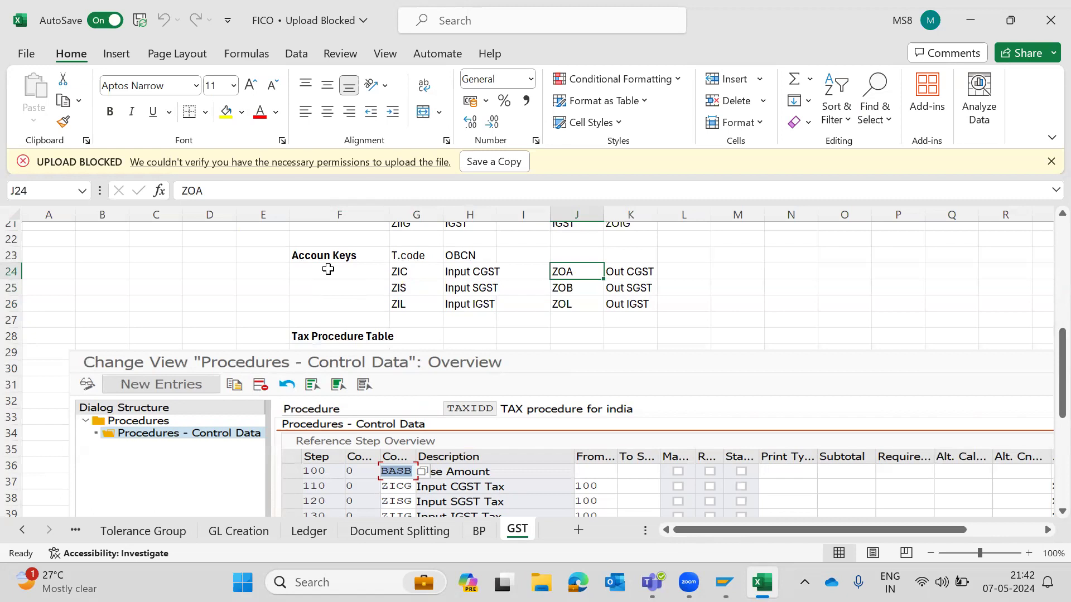
- Review the TAXIDD tax procedure steps, condition types and account keys pasted into the GST sheet
scroll(328, 269, down, 4)
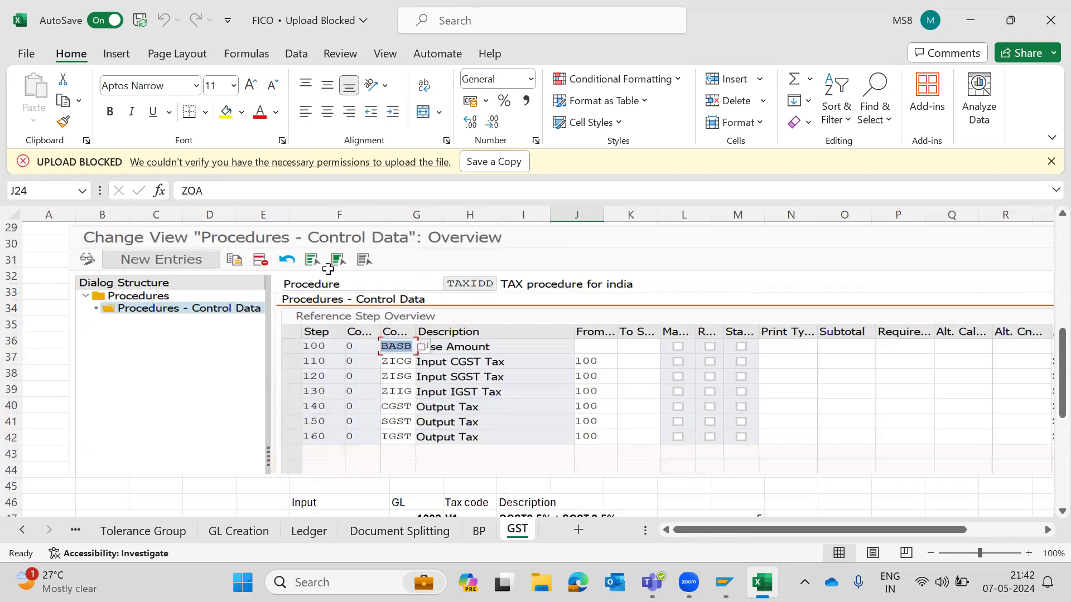
scroll(767, 338, up, 2)
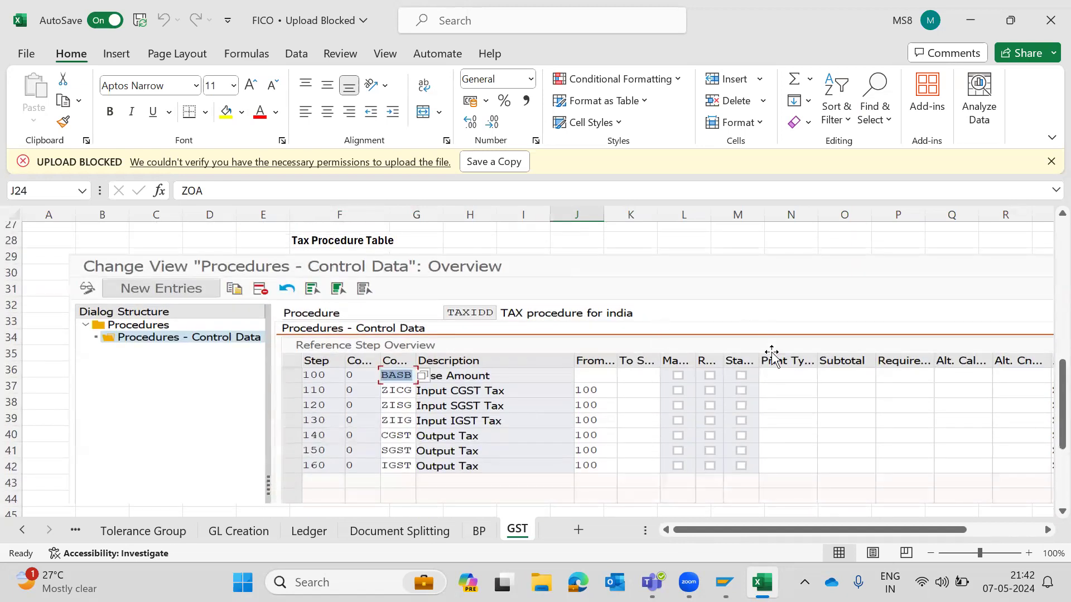
scroll(772, 354, right, 5)
scroll(772, 354, left, 4)
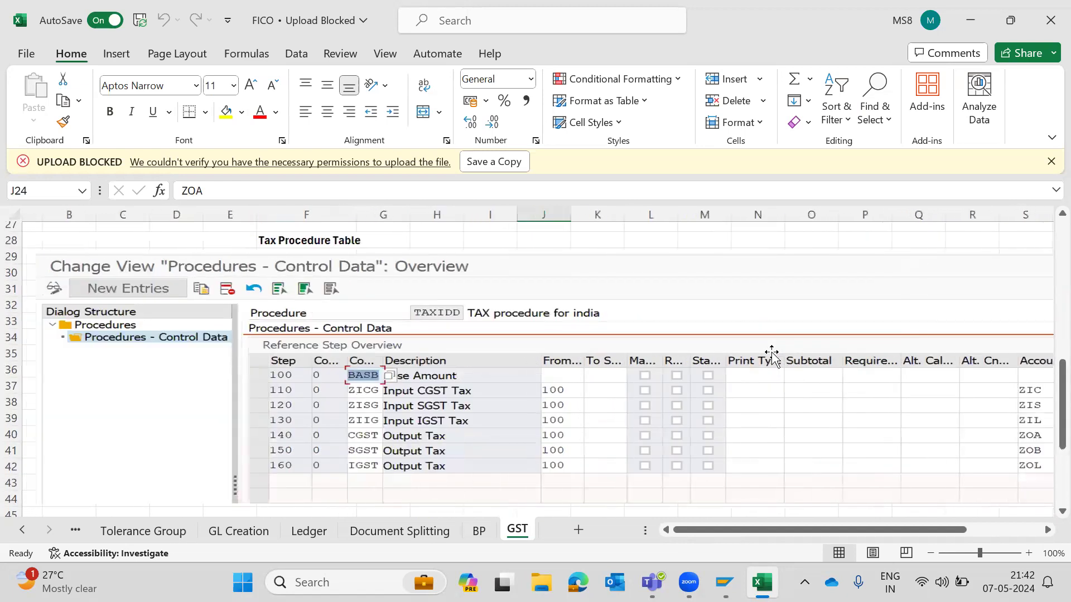
scroll(771, 354, down, 1)
scroll(772, 354, up, 2)
scroll(772, 354, down, 3)
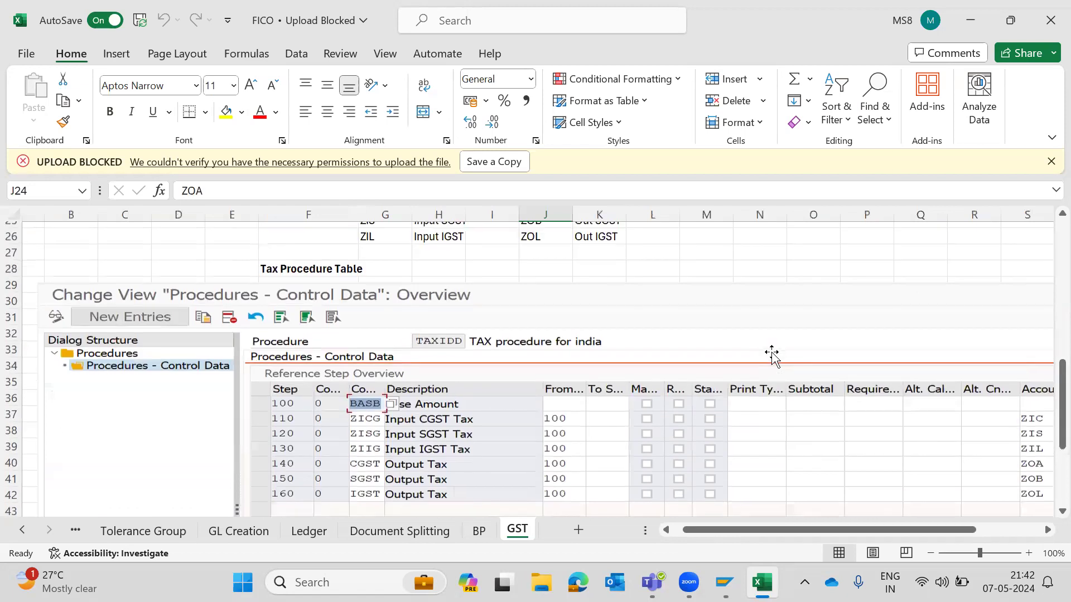
scroll(772, 354, up, 1)
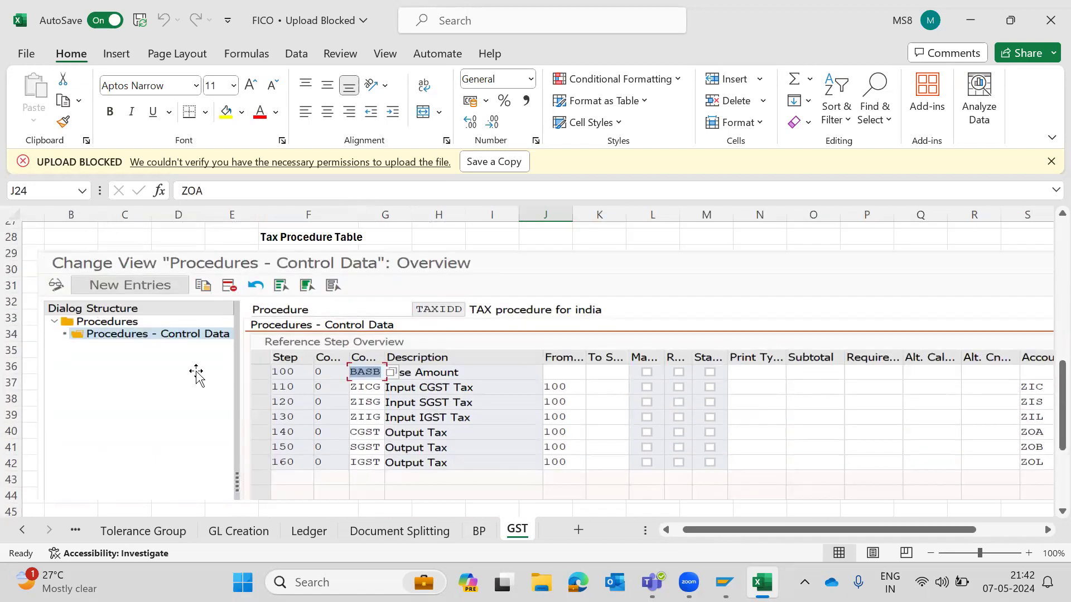
scroll(332, 402, down, 1)
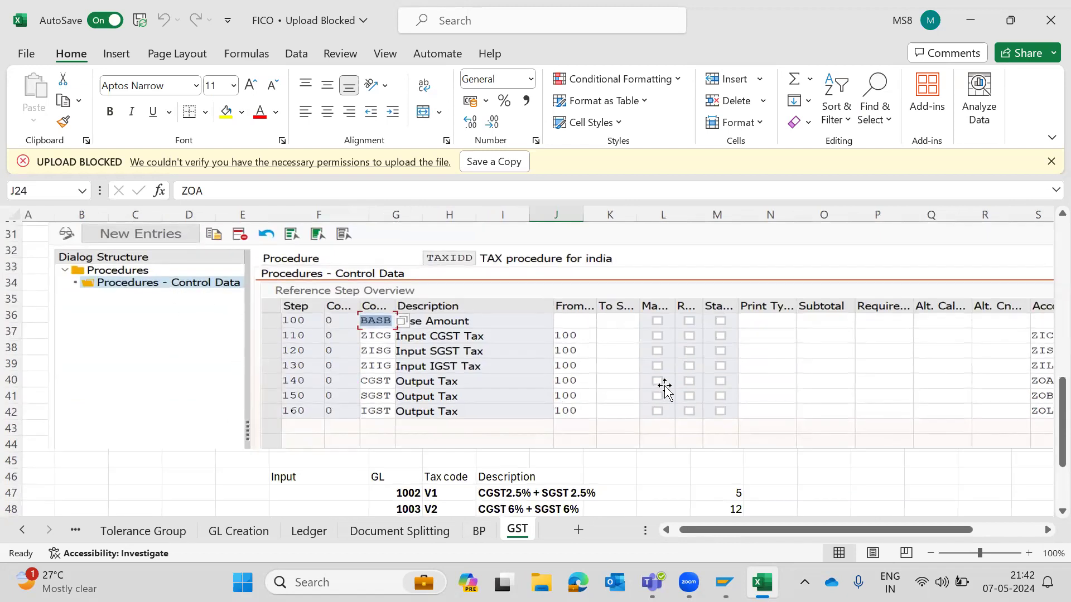
scroll(658, 391, right, 2)
scroll(664, 388, left, 2)
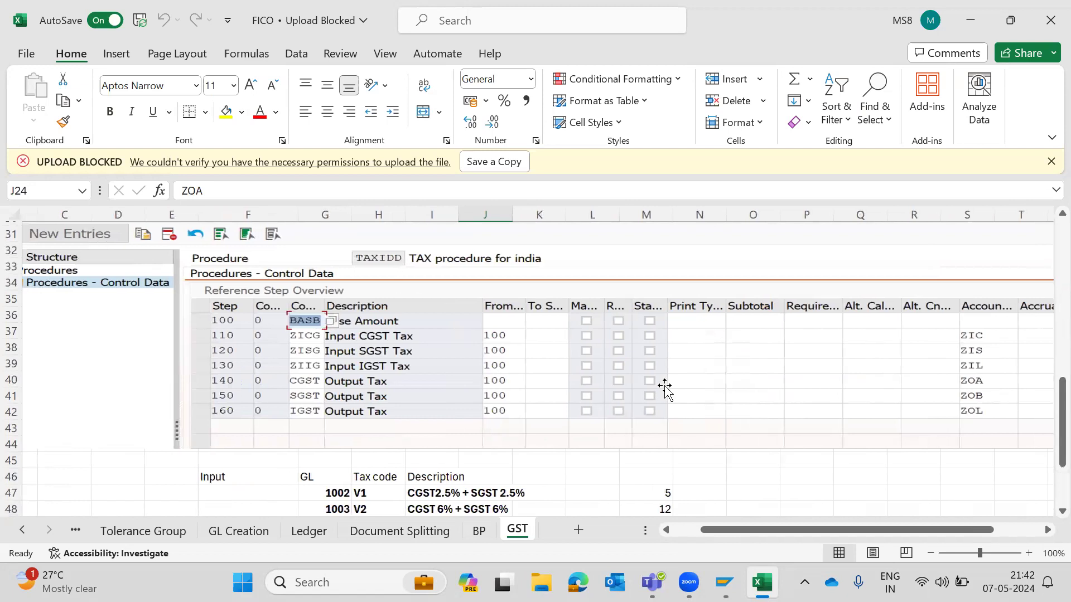
scroll(213, 293, up, 1)
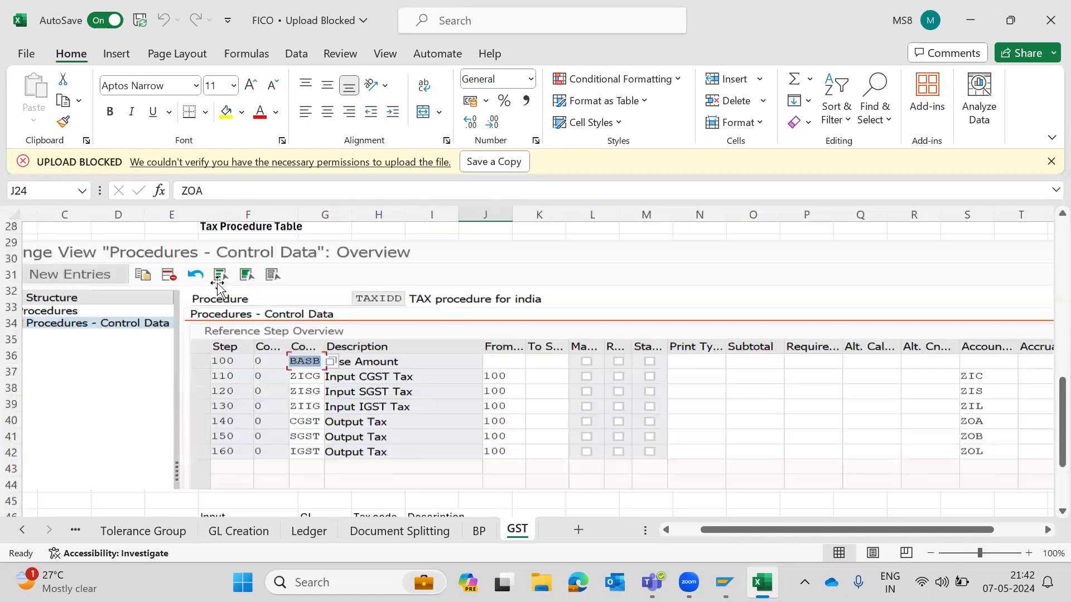
scroll(217, 286, down, 2)
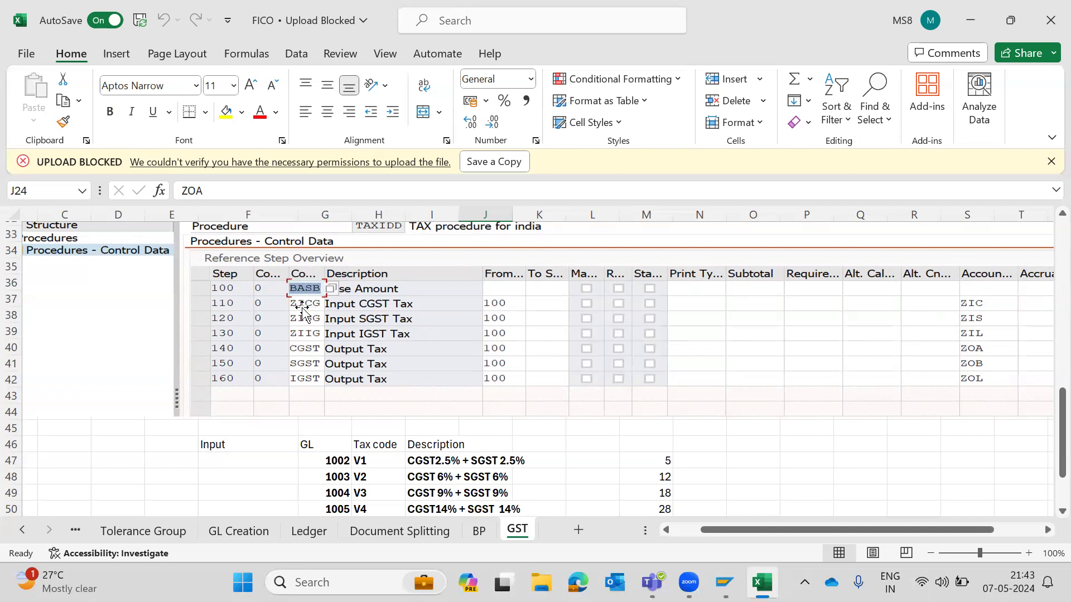
scroll(302, 310, up, 10)
scroll(477, 327, down, 3)
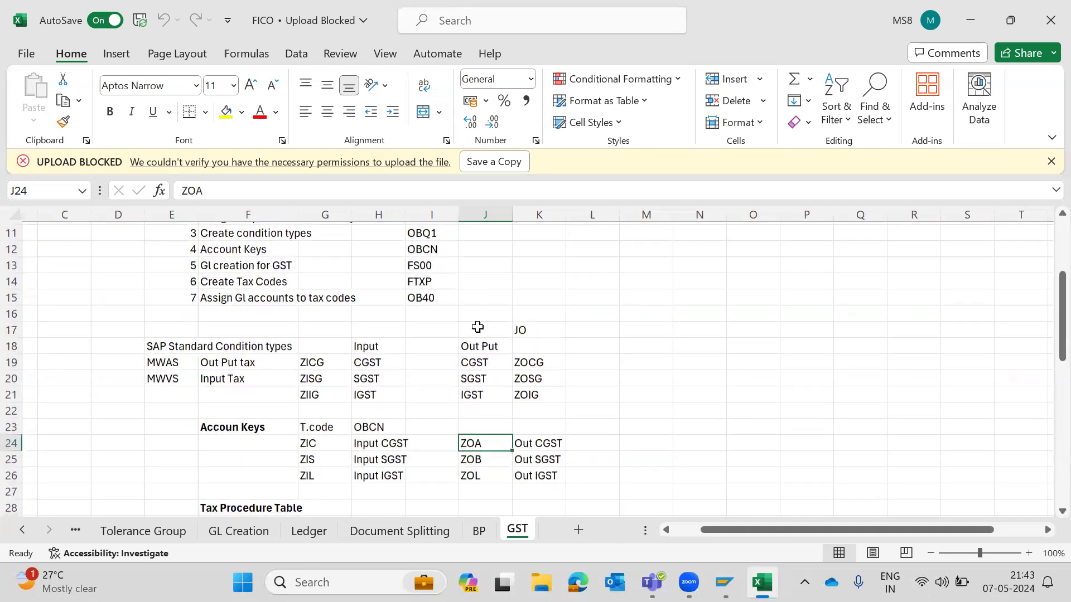
scroll(486, 352, down, 1)
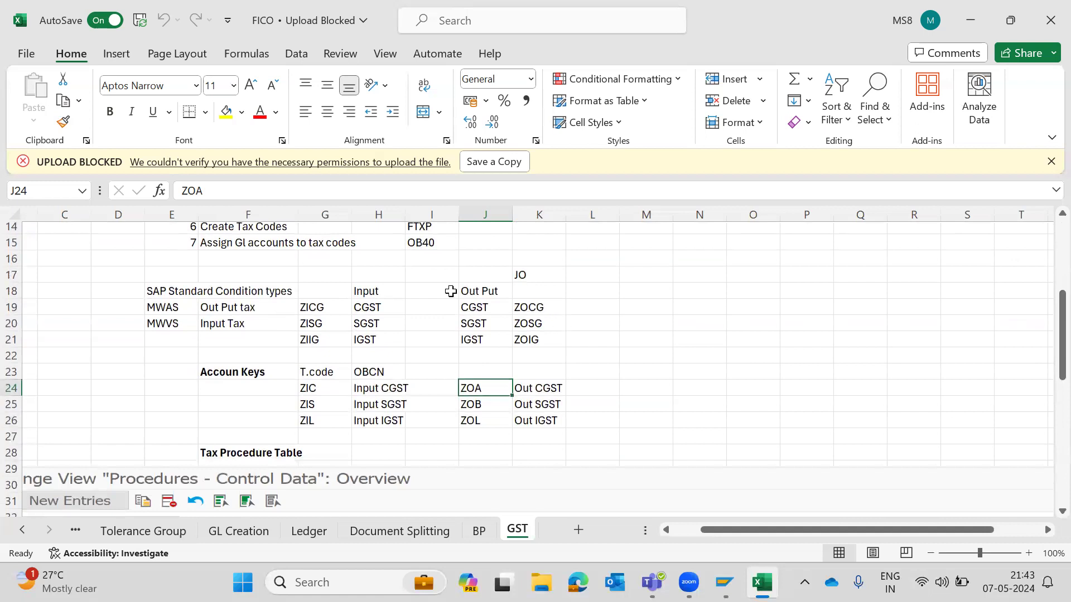
scroll(291, 314, up, 1)
scroll(291, 315, down, 7)
scroll(290, 318, down, 1)
scroll(552, 304, up, 1)
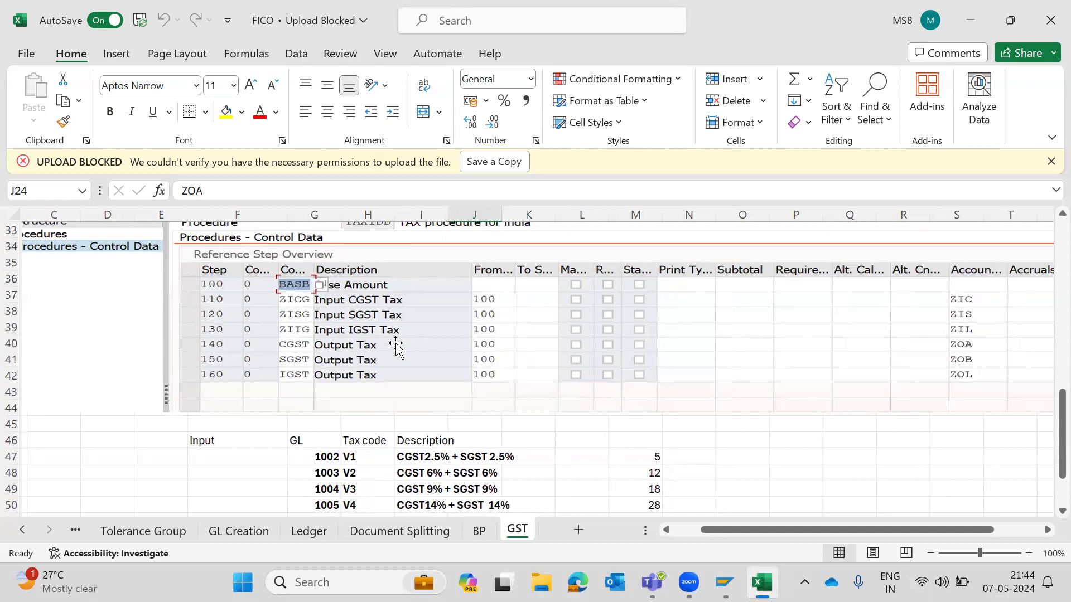
scroll(396, 345, right, 3)
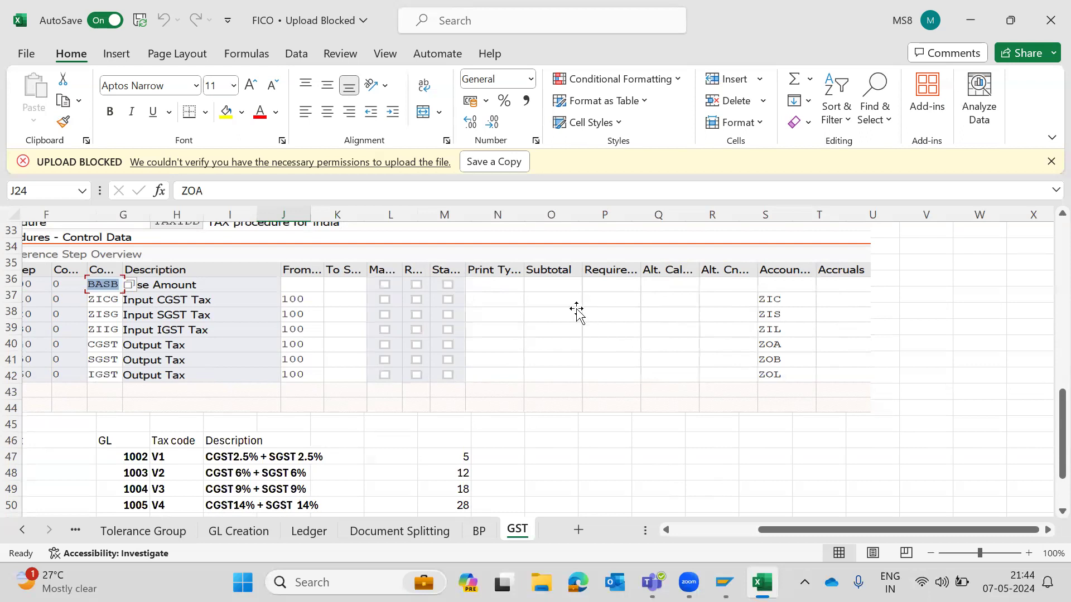
scroll(577, 313, left, 3)
- Review the tax code table on the GST sheet, with GL accounts, codes V1 to V4 and their descriptions
scroll(577, 312, down, 3)
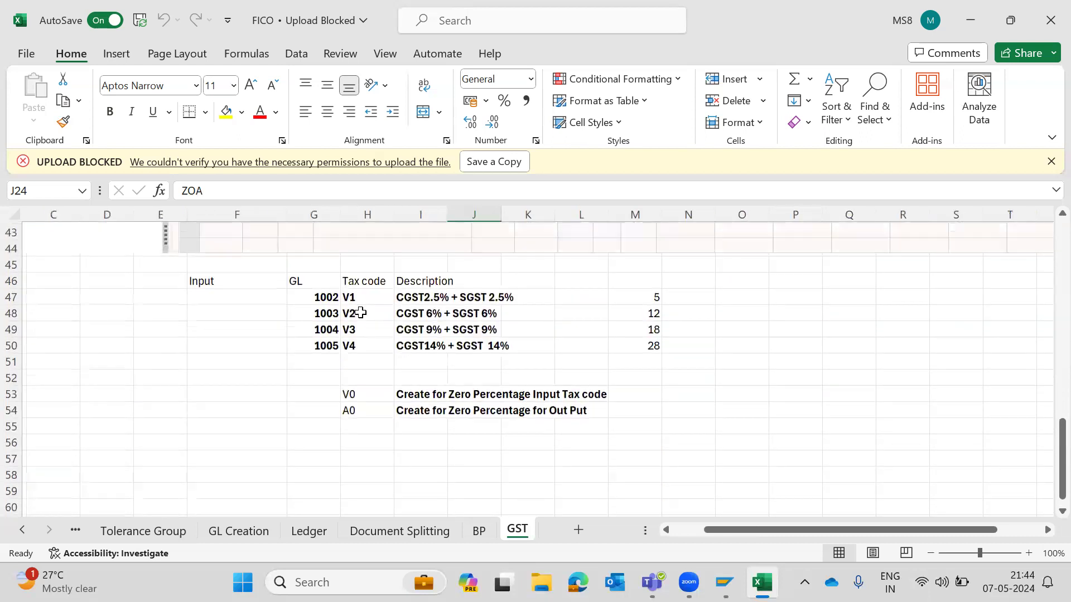
click(359, 312)
key(Up)
key(Left)
key(Right)
key(Right)
key(Right)
key(Right)
key(Right)
key(Right)
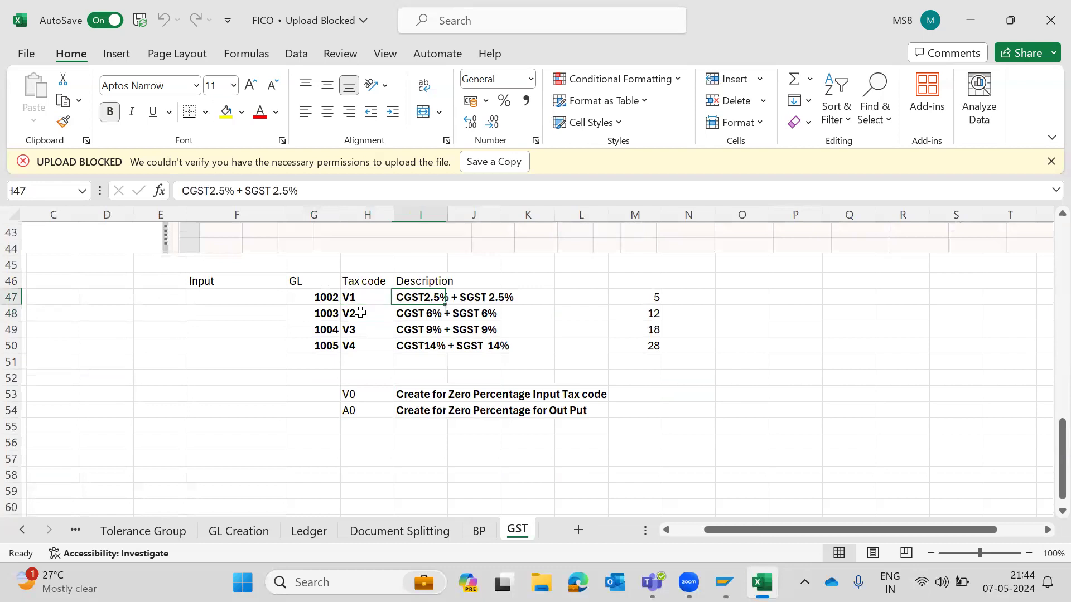
key(Left)
key(Left)
key(Left)
key(Left)
key(Left)
key(Left)
key(Down)
key(Down)
key(Down)
key(Down)
key(Up)
key(Up)
key(Up)
key(Up)
key(Right)
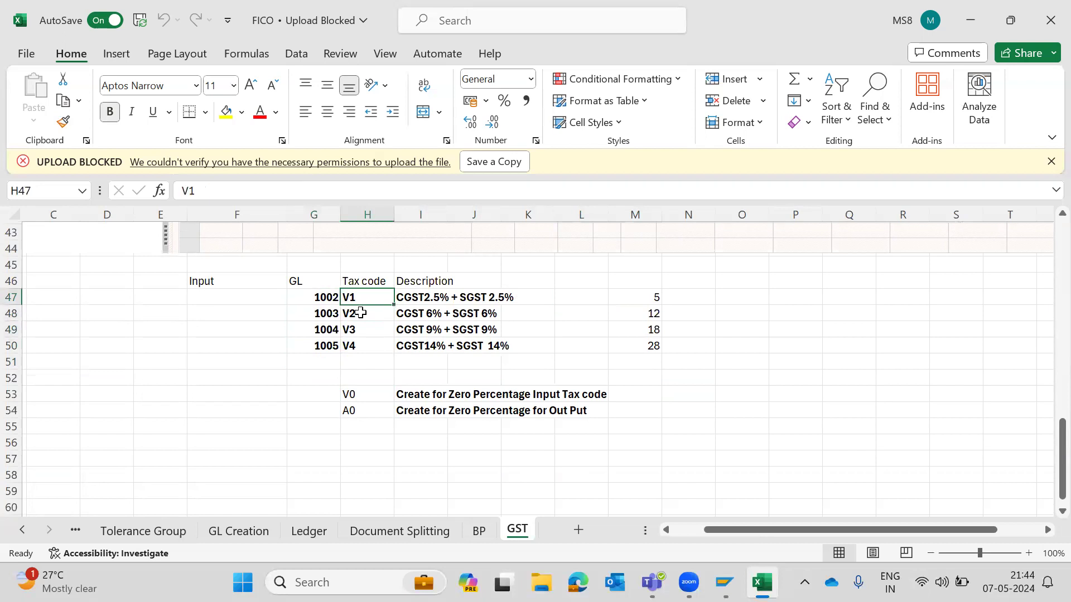
key(Right)
key(Right)
key(Right)
key(Left)
key(Left)
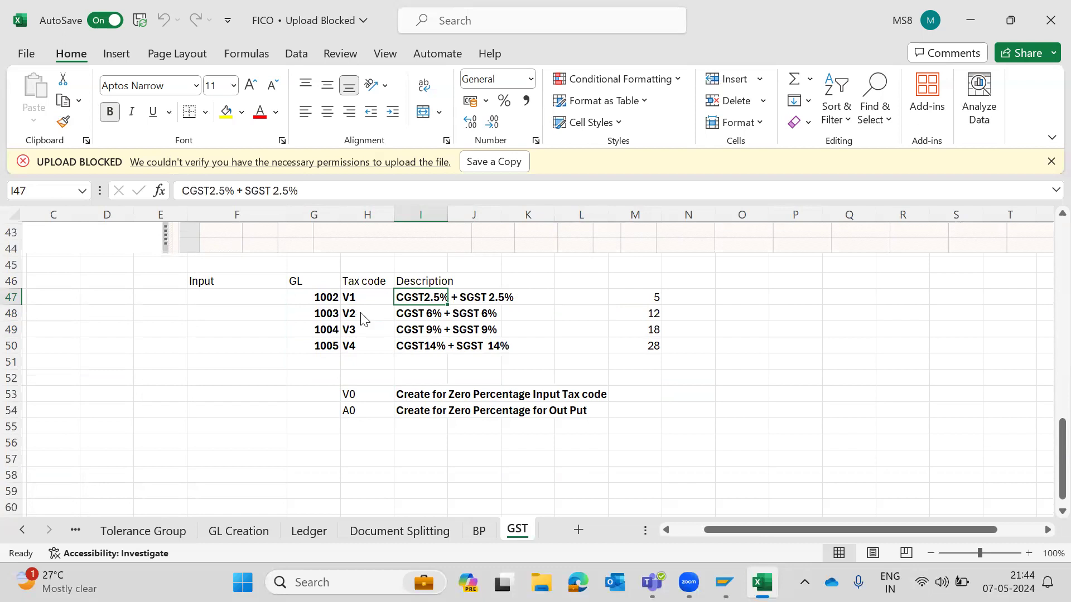
- Switch to SAP, open transaction FTXP and enter country IN
key(alt+Tab)
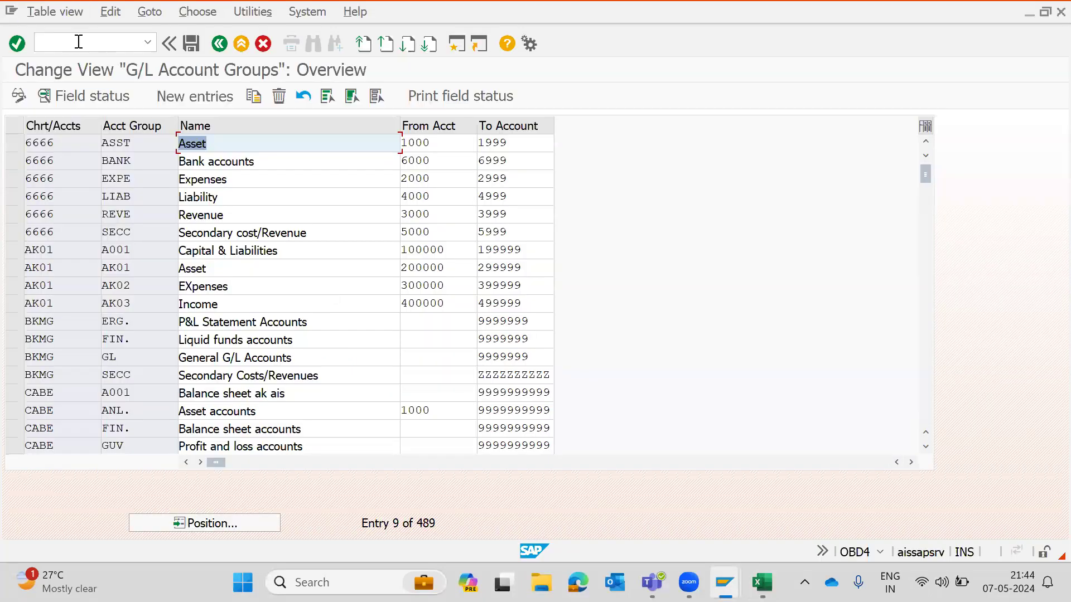
click(79, 42)
key(Return)
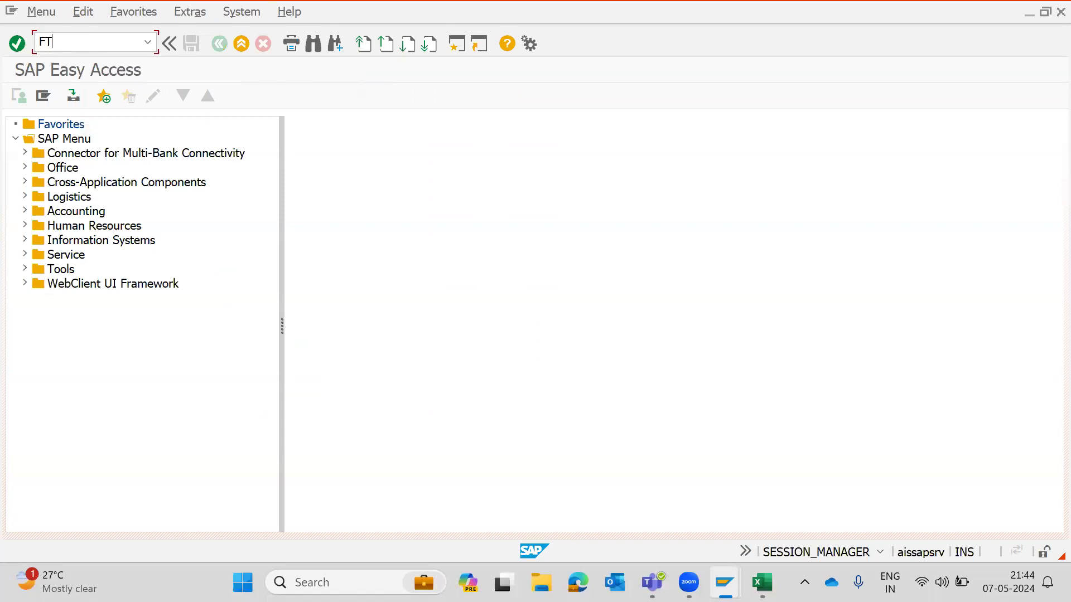
key(Return)
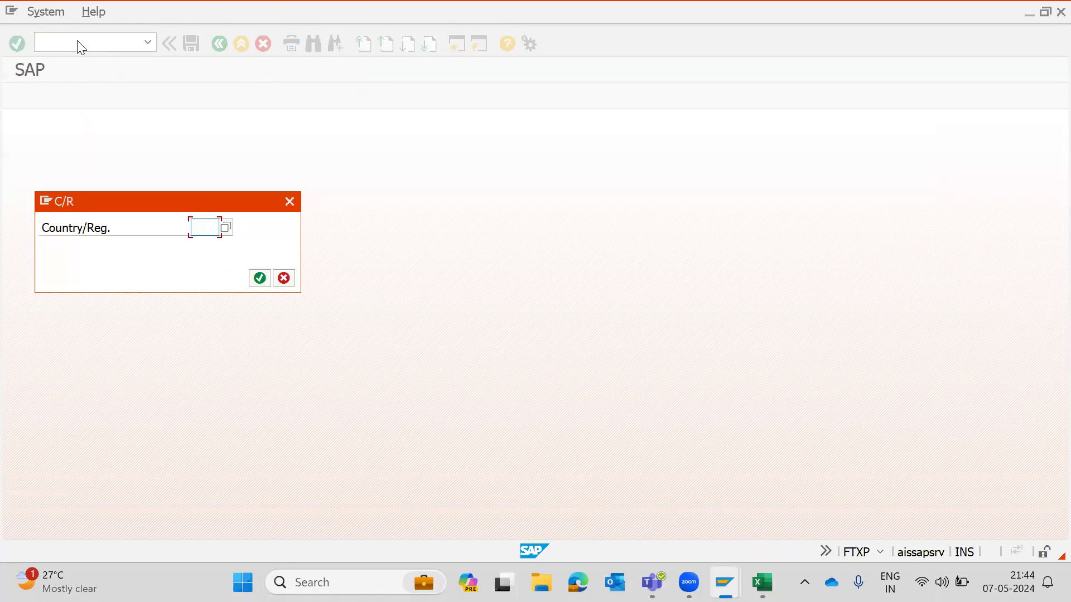
text(IN)
key(Return)
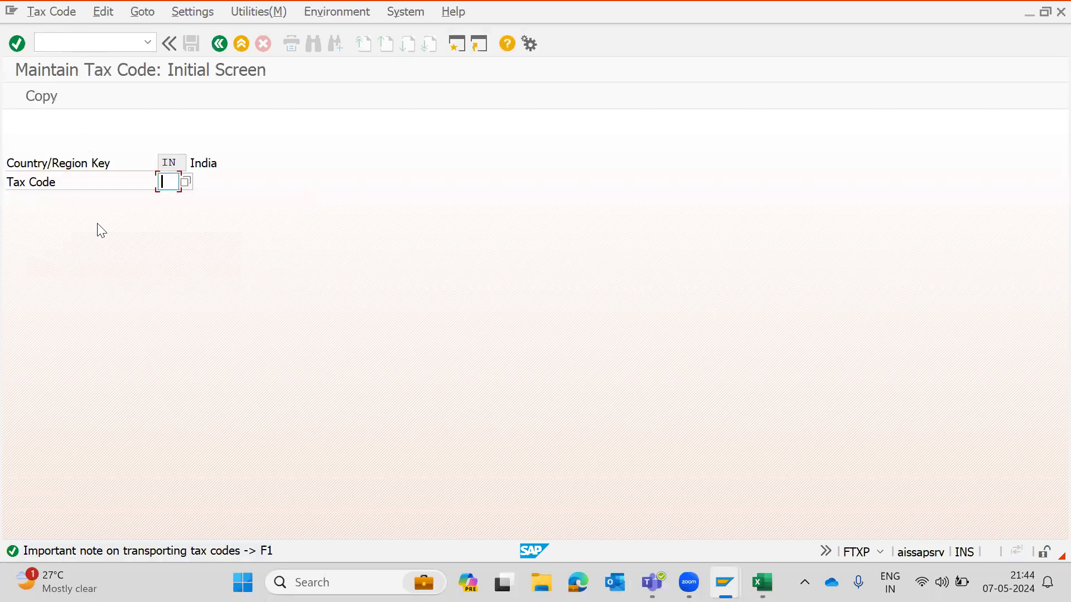
- Check tax code V2 in the workbook and display its tax rates in FTXP
key(alt+Tab)
key(Down)
key(Left)
key(Up)
key(Down)
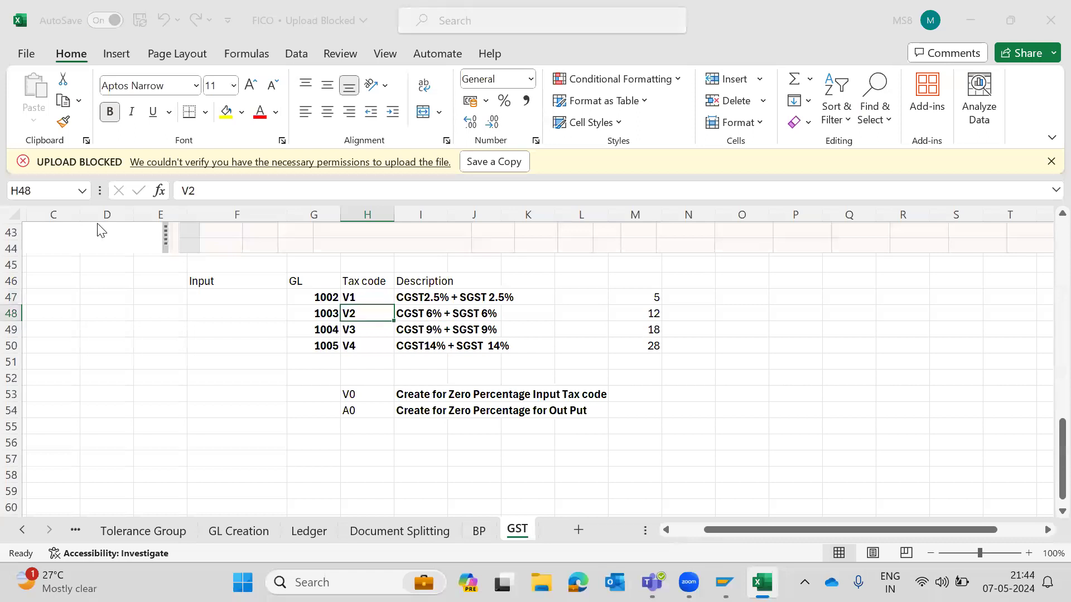
key(alt+Tab)
text(V2)
key(Return)
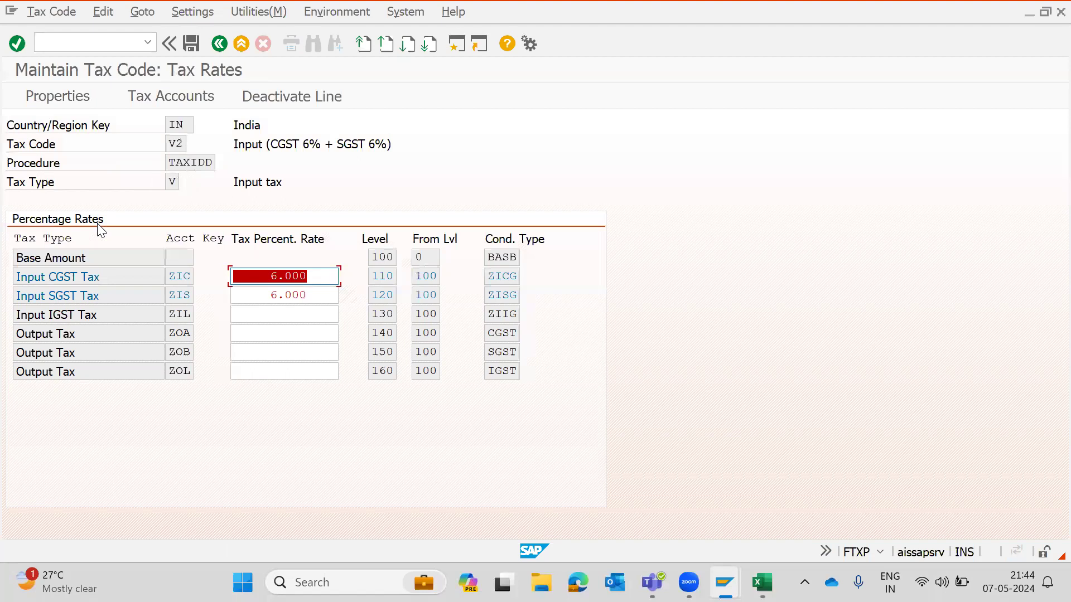
- Go back to the tax code initial screen and enter tax code V3
key(alt+Tab)
key(Down)
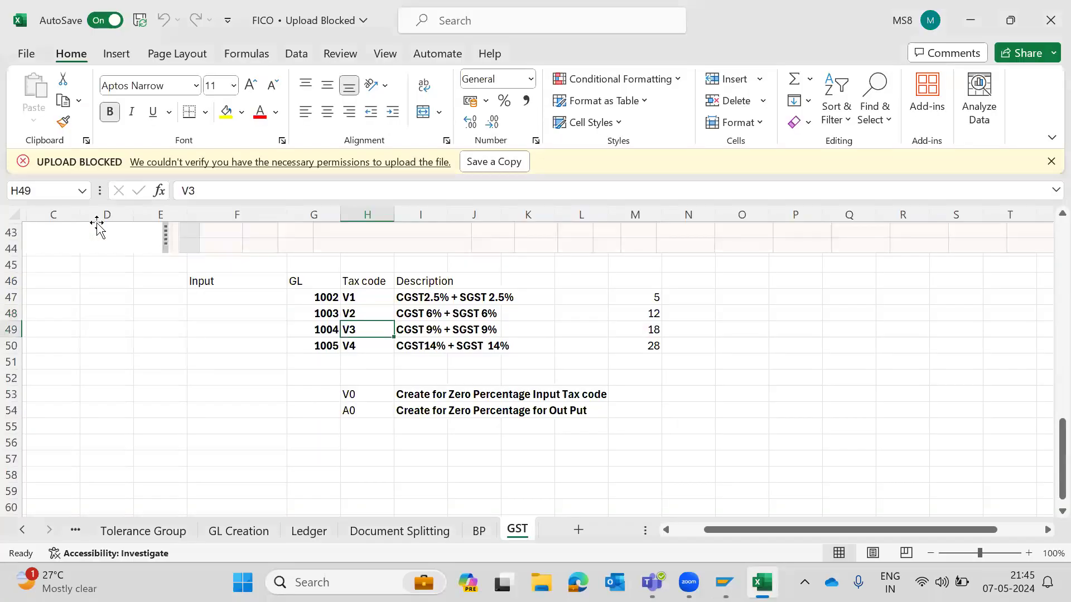
key(alt+Tab)
key(F3)
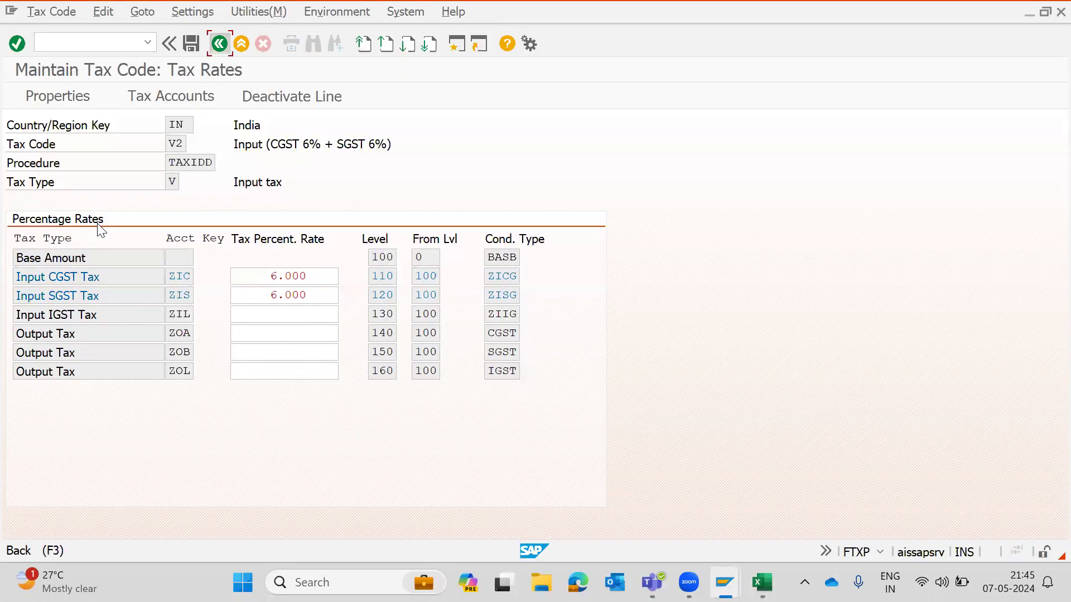
text(3)
key(Return)
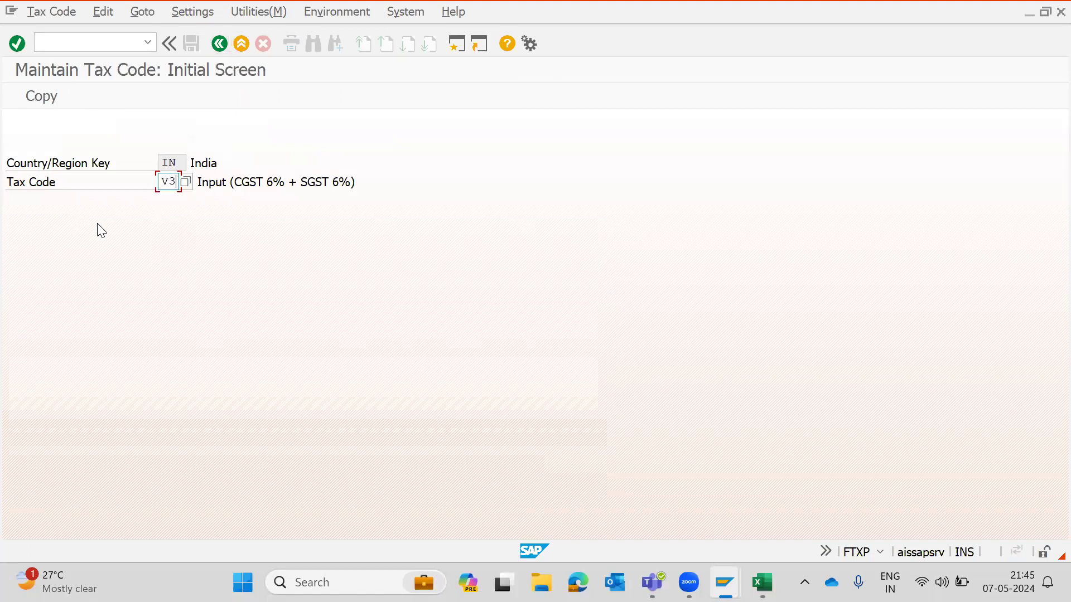
- Check V4 in the workbook, return to the initial screen and display tax code V4's rates
key(alt+Tab)
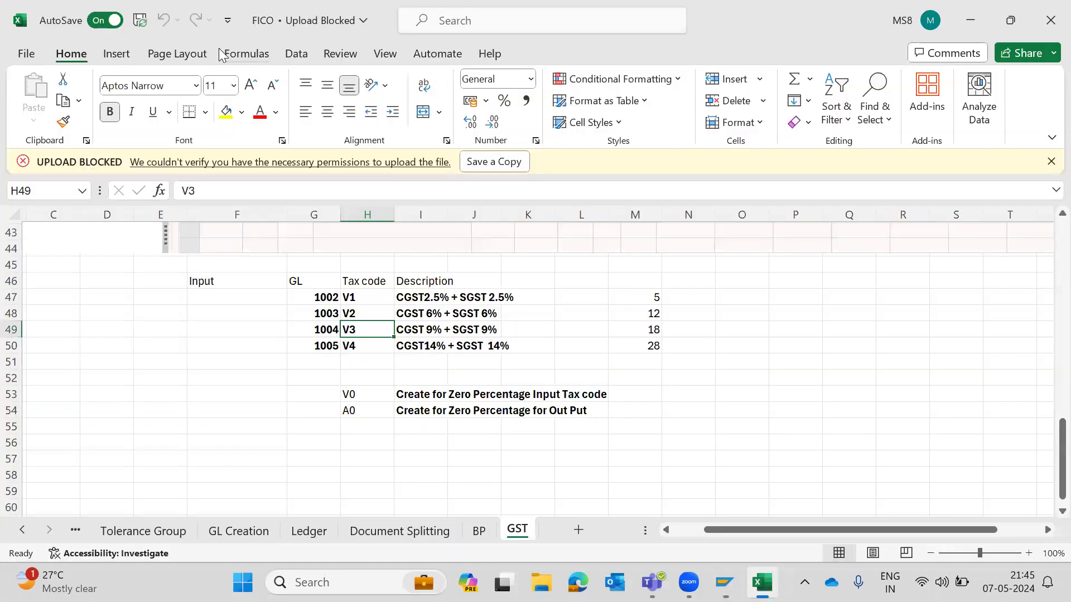
key(Up)
key(Down)
key(Down)
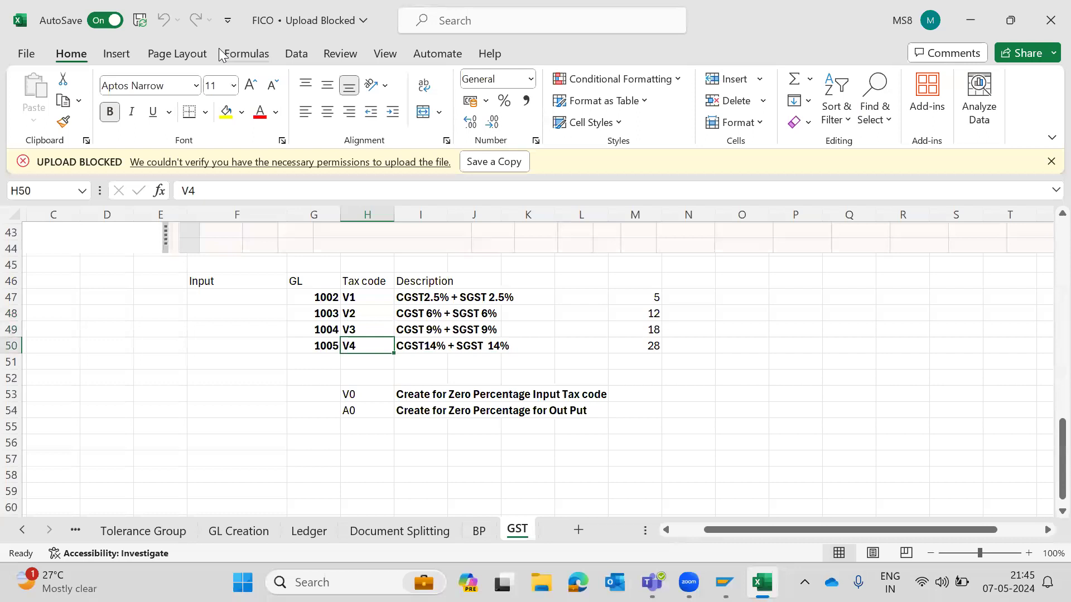
key(alt+Tab)
click(219, 44)
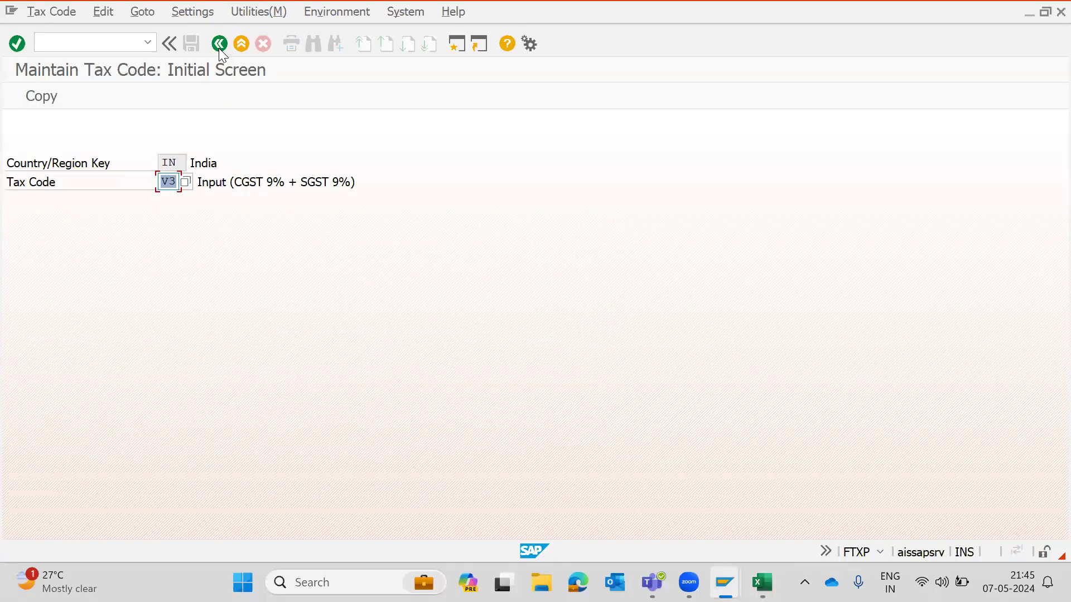
text(V4)
key(Return)
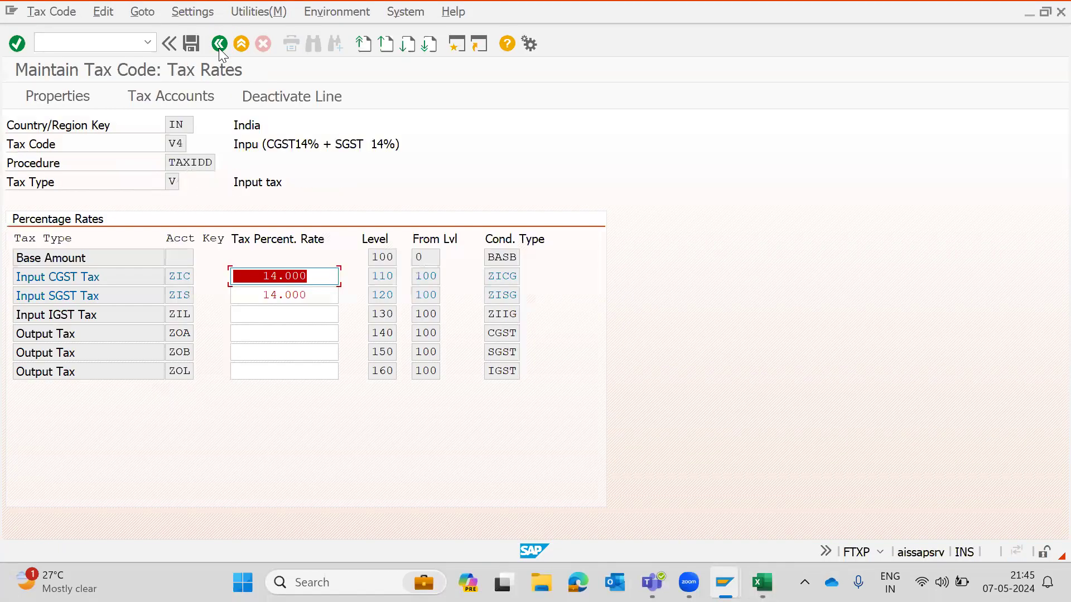
- Check V1 in the workbook, return to the tax code initial screen and display tax code V1's rates
key(alt+Tab)
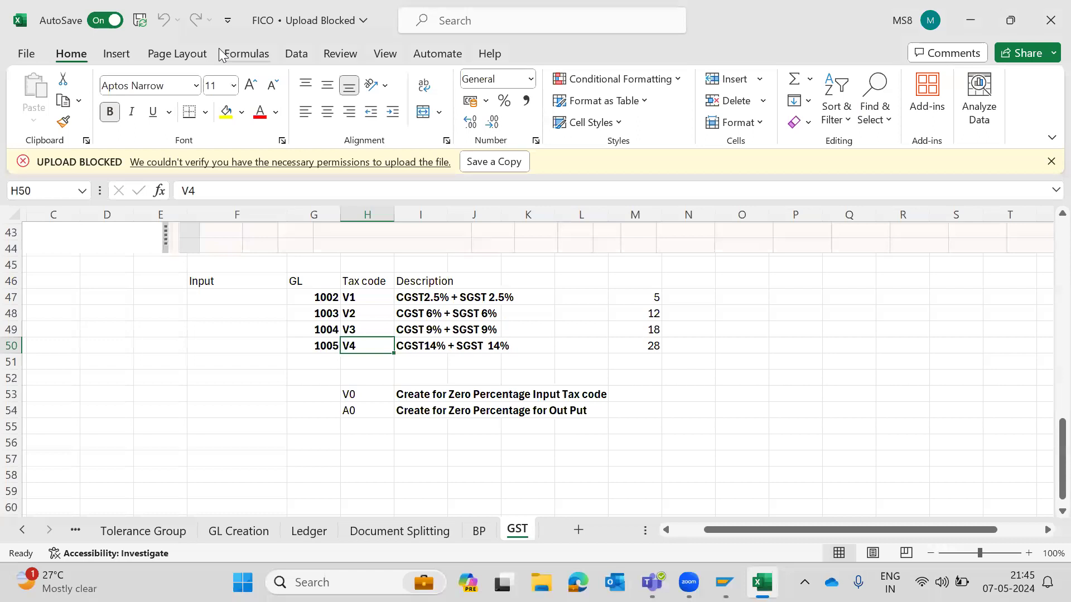
key(Up)
key(Up)
key(Up)
key(alt+Tab)
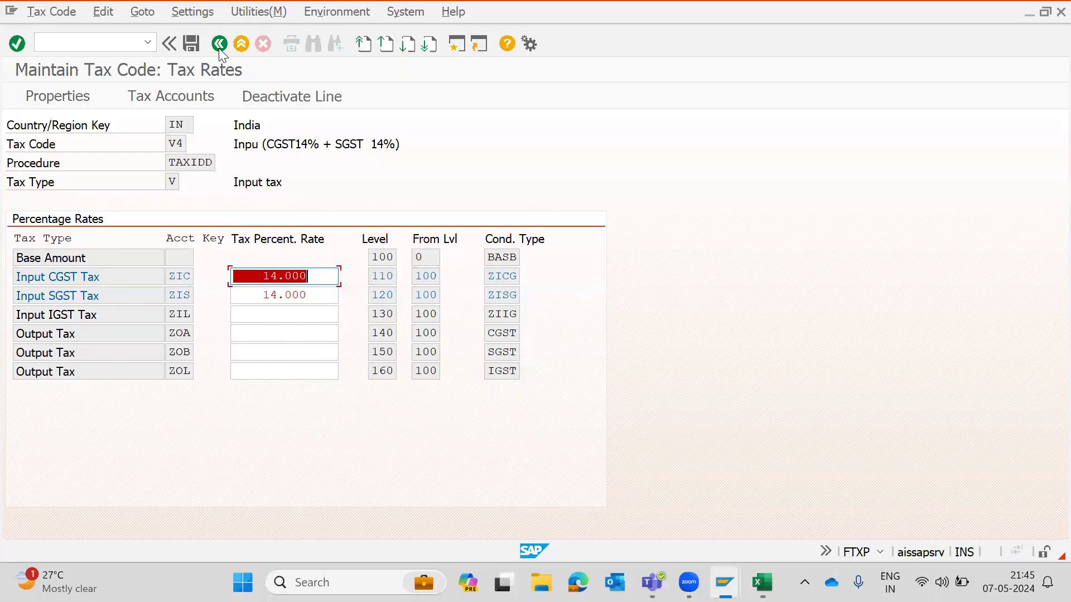
click(219, 44)
text(V1)
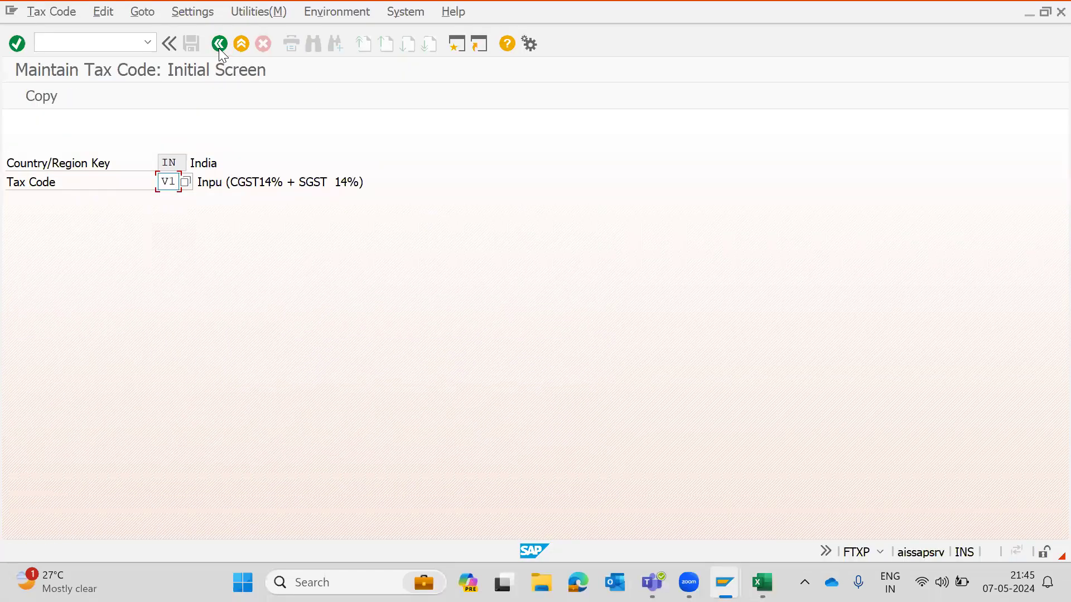
key(Return)
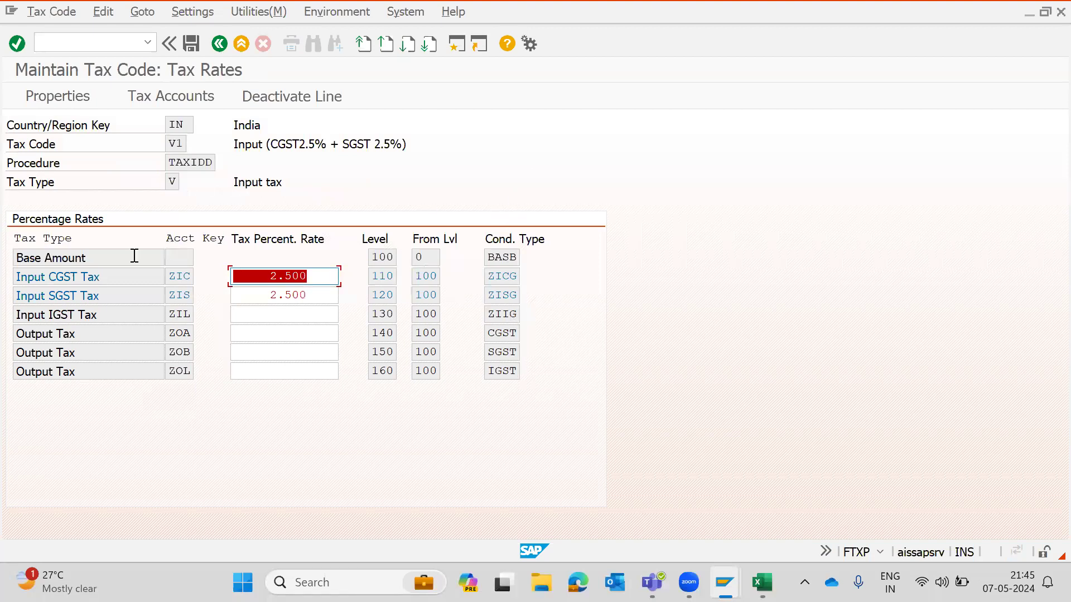
- Inspect V1's Input CGST and Input SGST rate lines and save the tax code
click(124, 275)
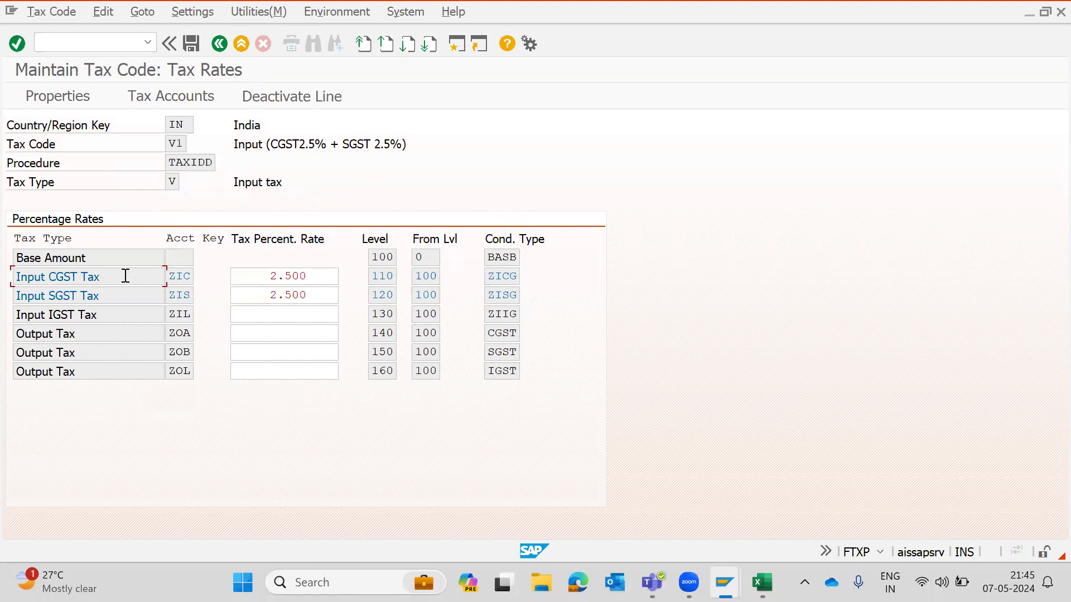
click(316, 274)
click(318, 296)
click(328, 274)
click(323, 293)
click(192, 44)
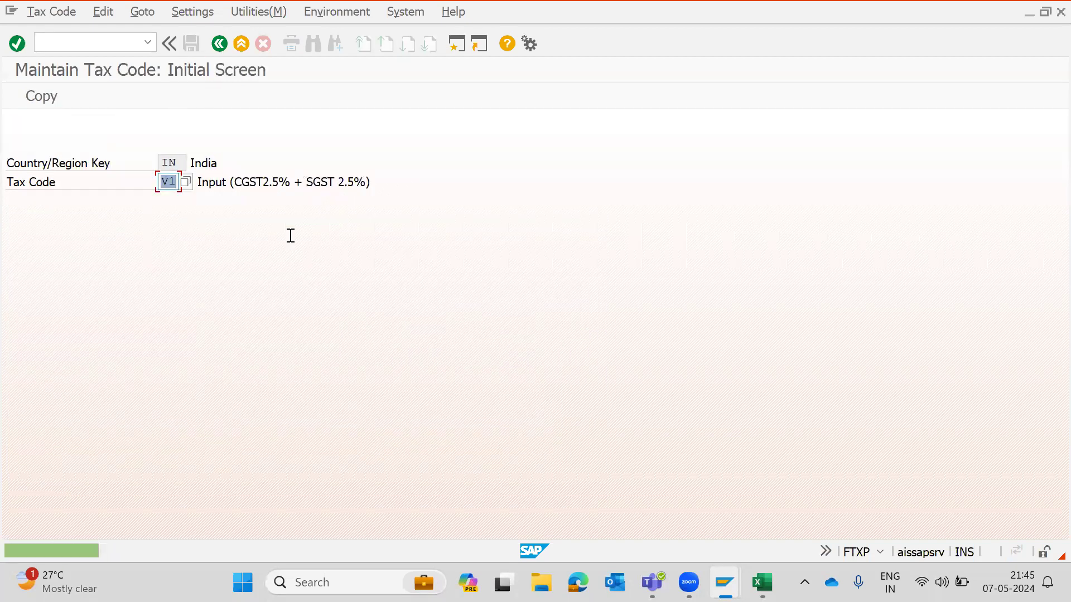
- Review the tax codes, GL accounts and descriptions listed in the workbook's GST sheet
key(alt+Tab)
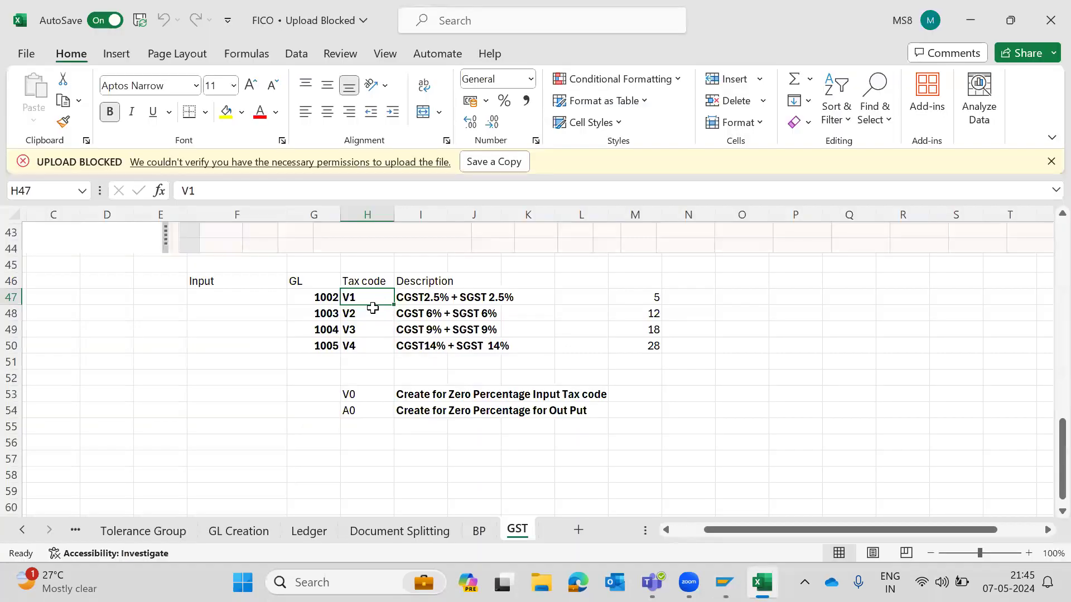
key(Down)
key(Down)
key(Down)
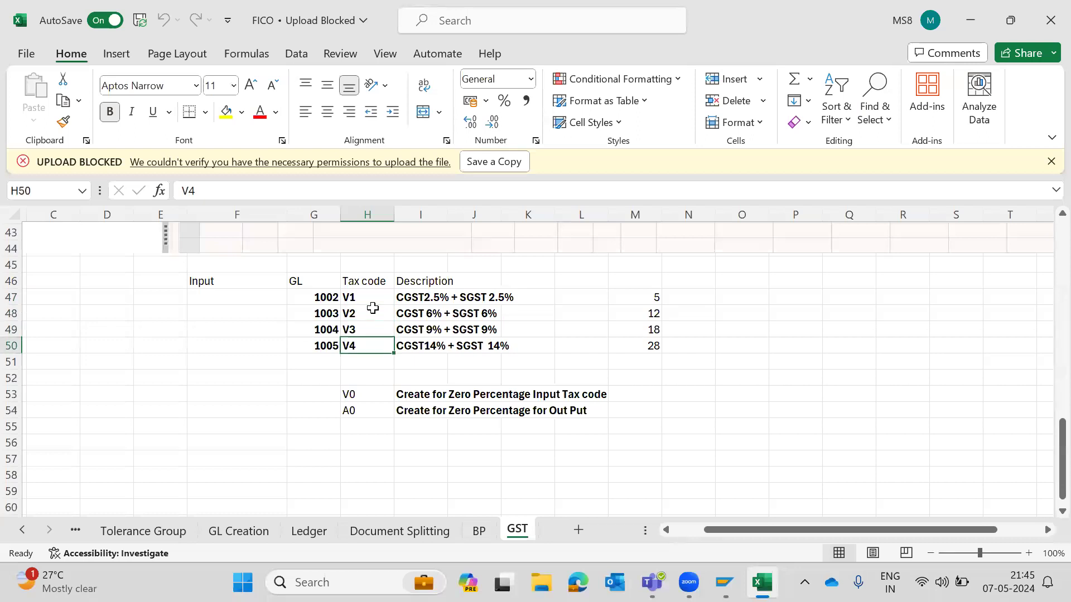
key(Right)
key(Up)
key(Up)
key(Up)
key(Left)
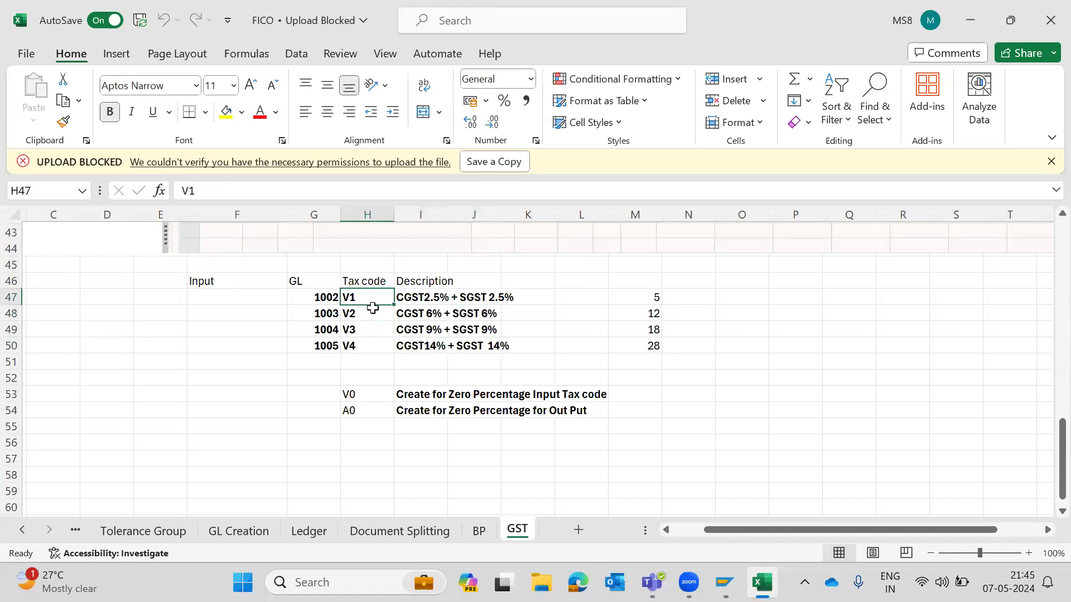
key(Down)
key(Down)
key(Down)
key(Up)
key(Up)
key(Up)
key(Down)
key(Down)
key(Down)
key(Down)
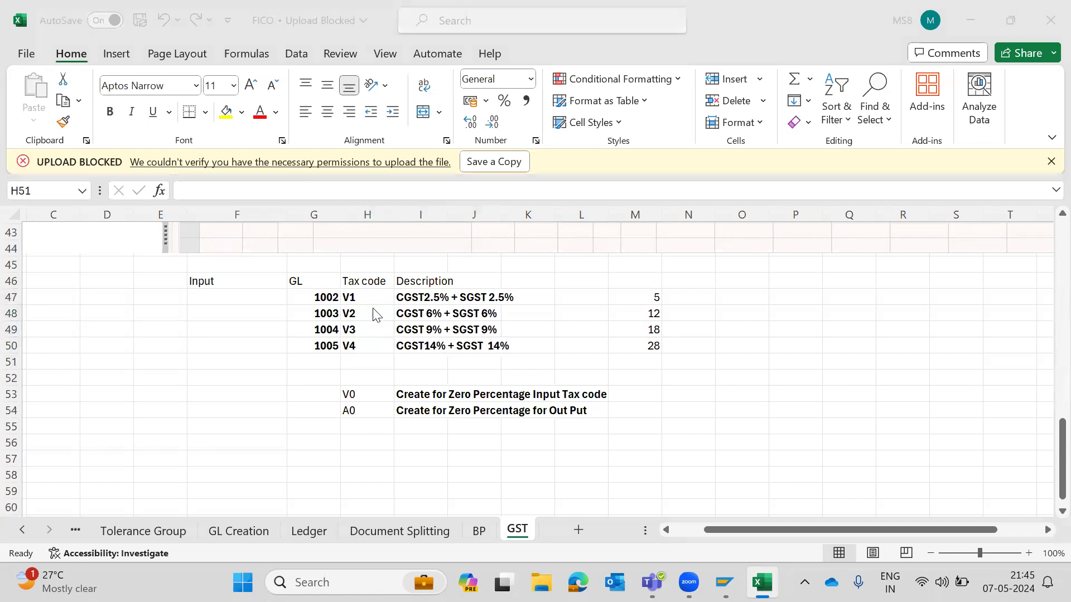
- Open transaction OB40 for tax account determination
key(alt+Tab)
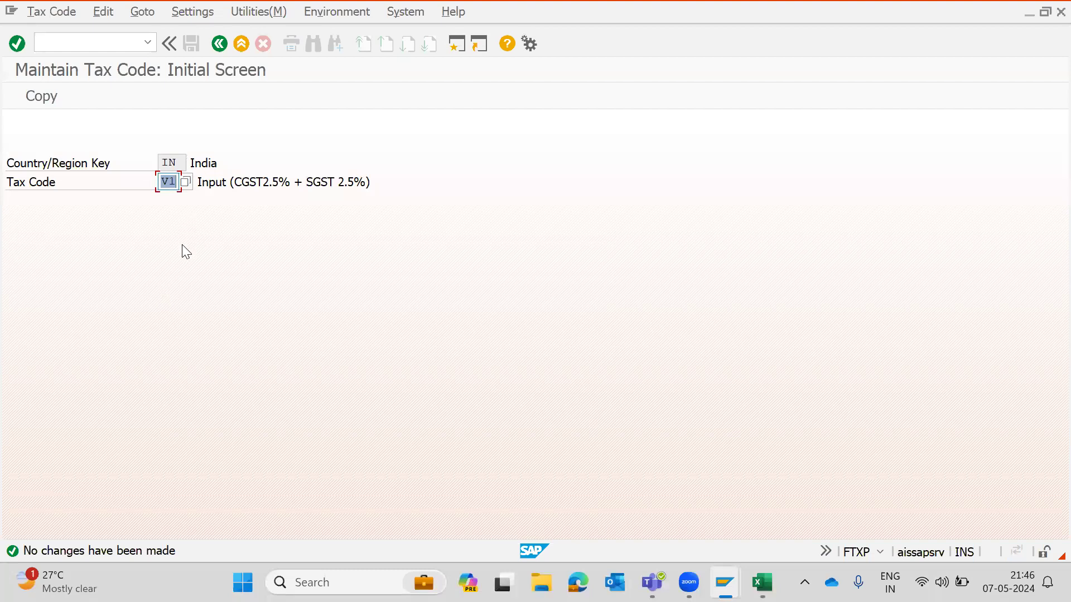
click(85, 42)
text(/n)
key(Return)
text(OB40)
key(Return)
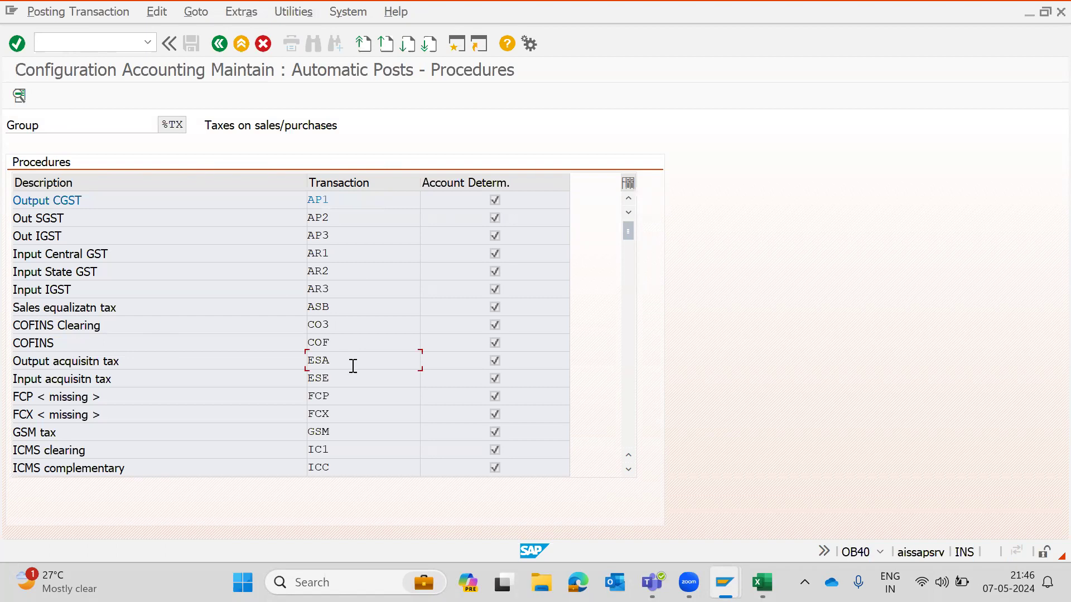
- Review the input and output account keys listed in the workbook
key(alt+Tab)
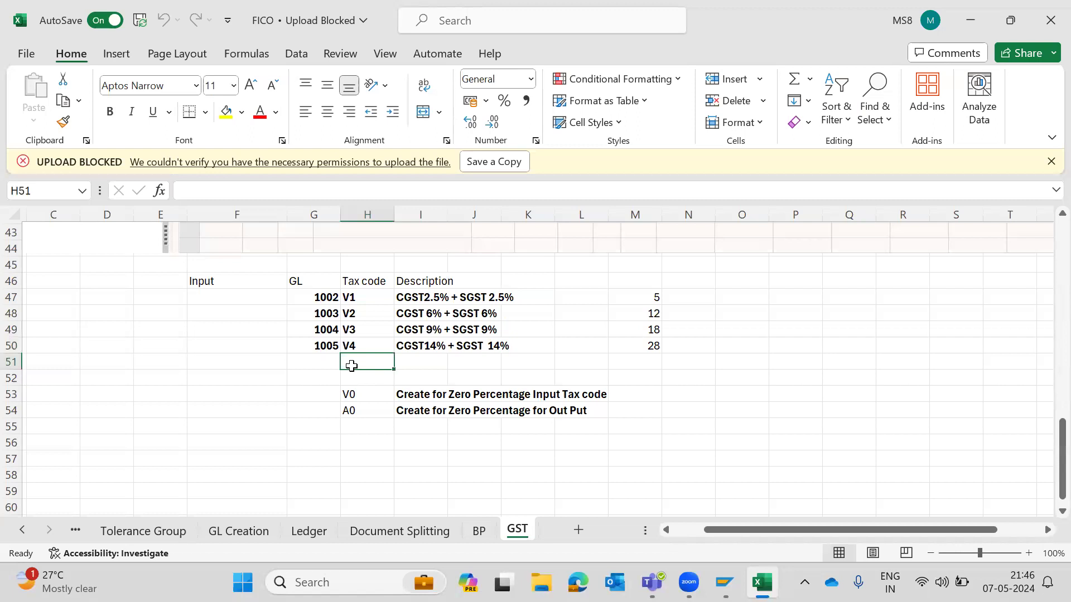
scroll(352, 365, up, 9)
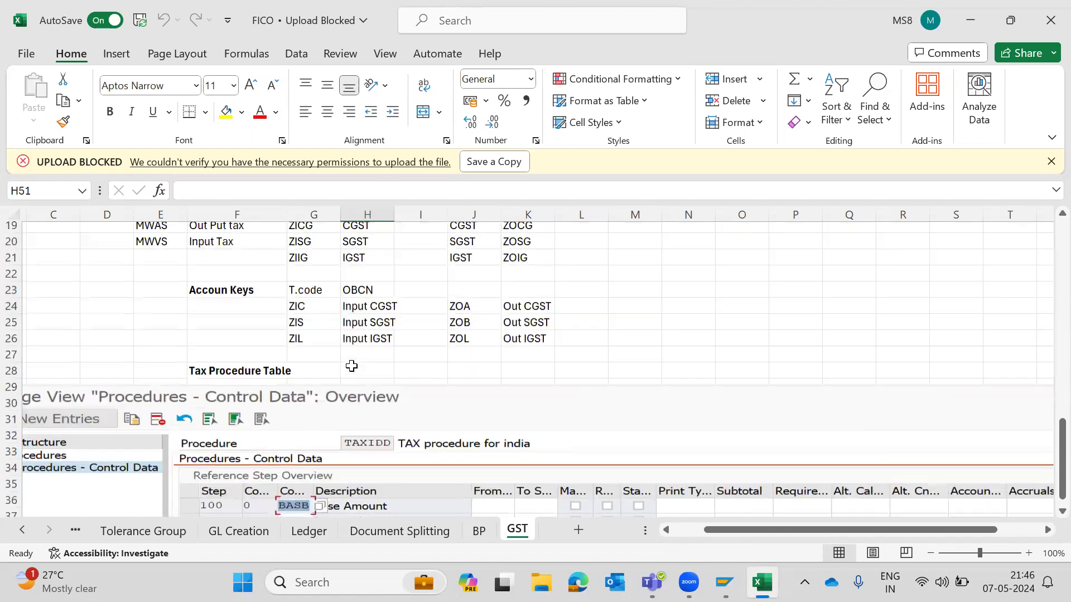
click(291, 347)
right_click(291, 346)
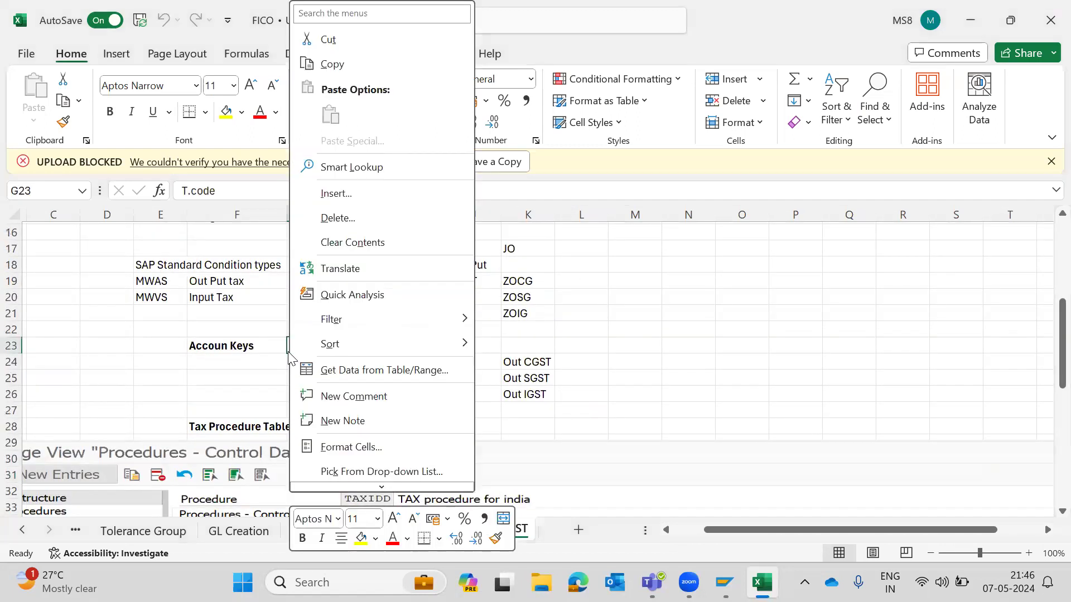
key(Escape)
click(314, 371)
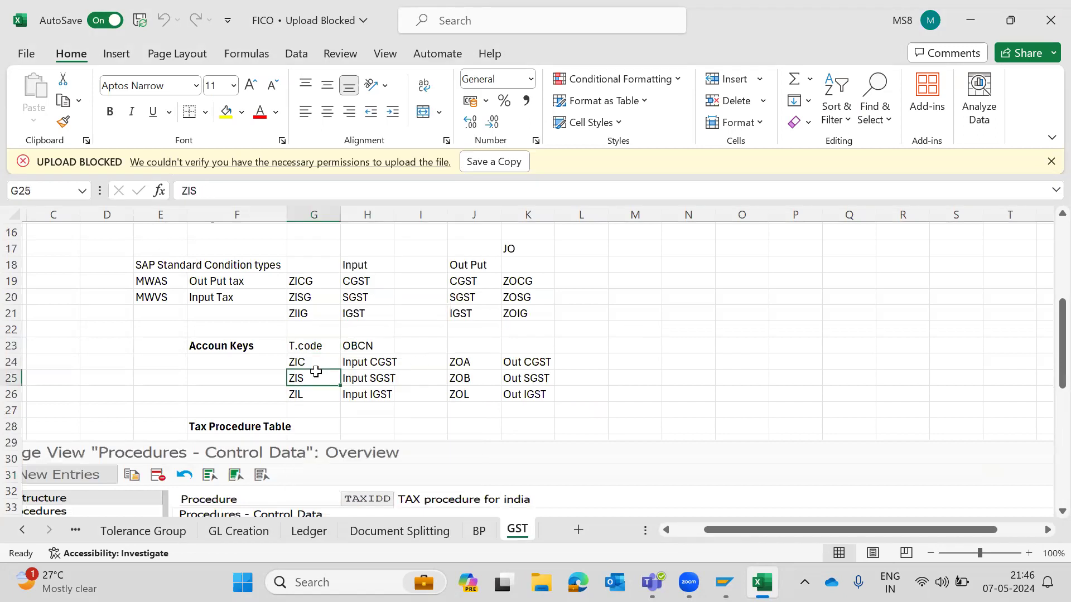
key(Right)
key(Right)
key(Right)
click(315, 372)
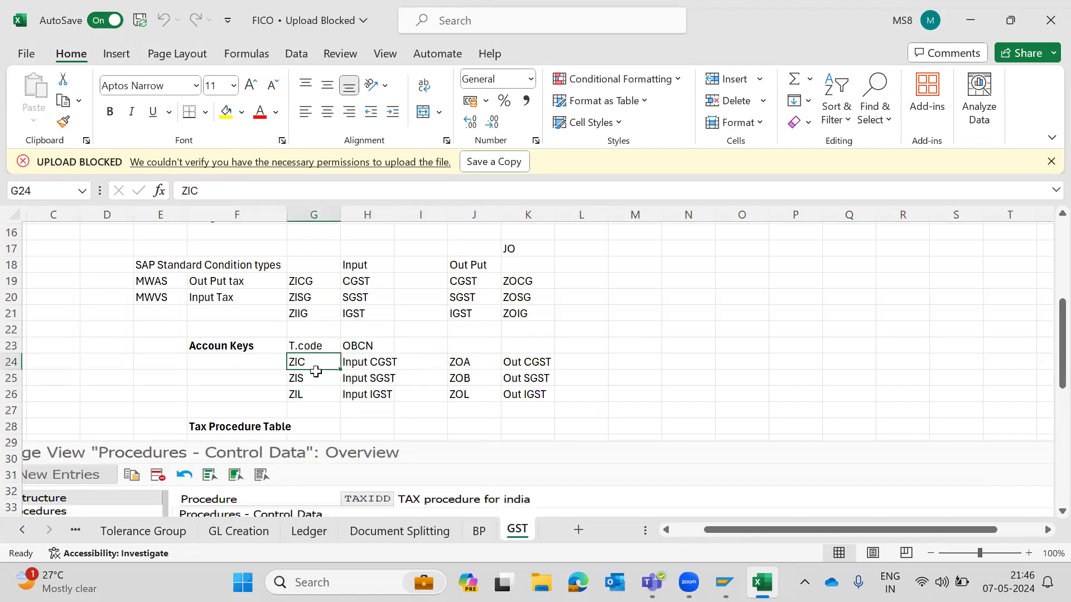
key(Down)
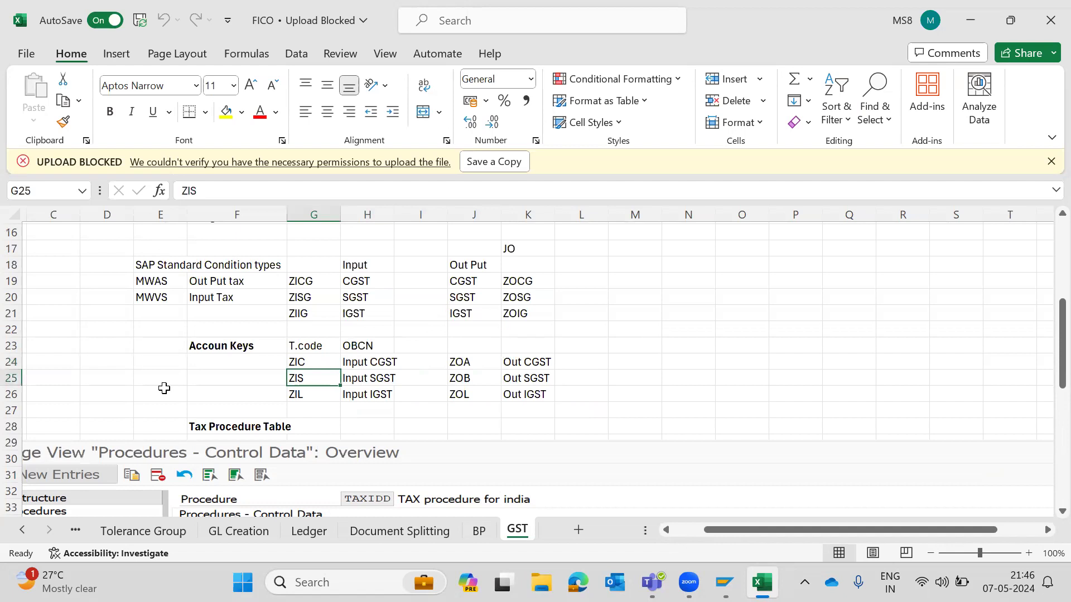
key(Down)
key(Up)
key(Up)
key(Up)
key(Down)
key(Down)
key(Down)
key(Up)
key(Up)
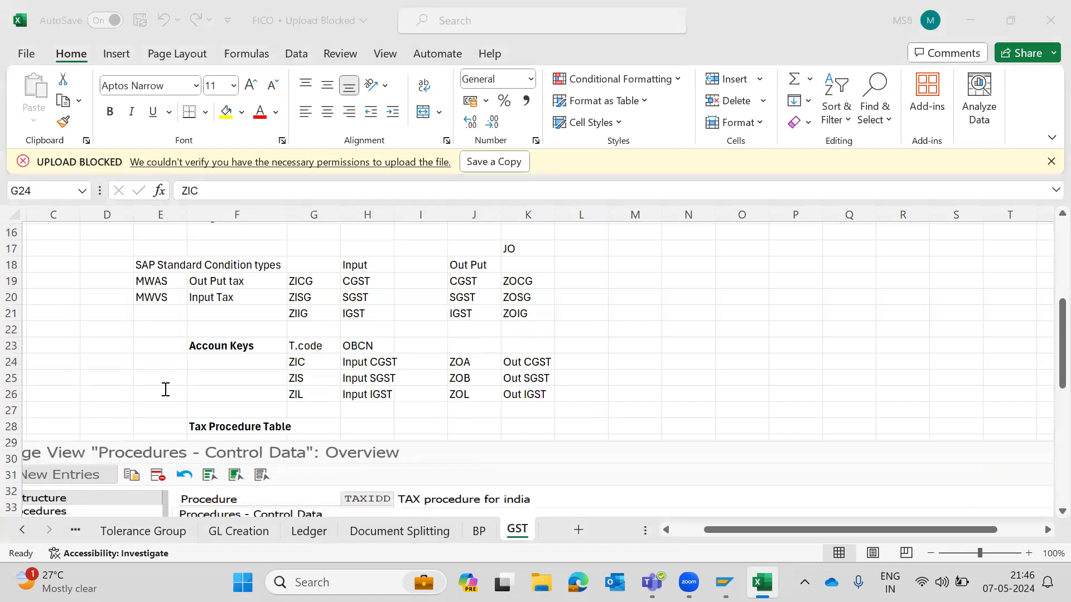
- Open transaction ZIC (Input Tax for CGST) in OB40 with chart of accounts 6666
key(alt+Tab)
click(354, 427)
scroll(353, 429, down, 1)
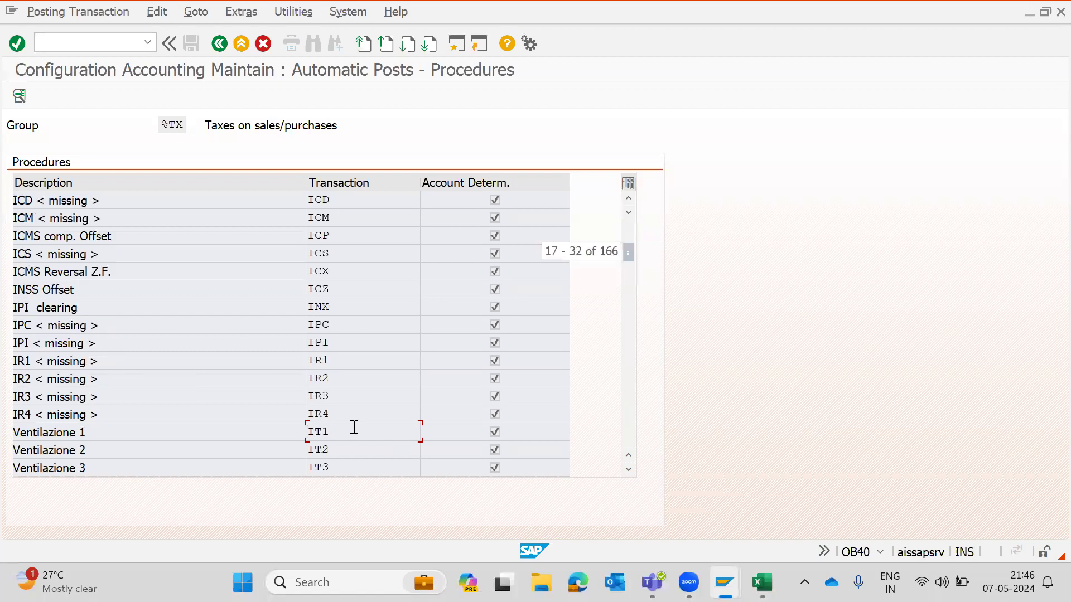
scroll(354, 428, down, 4)
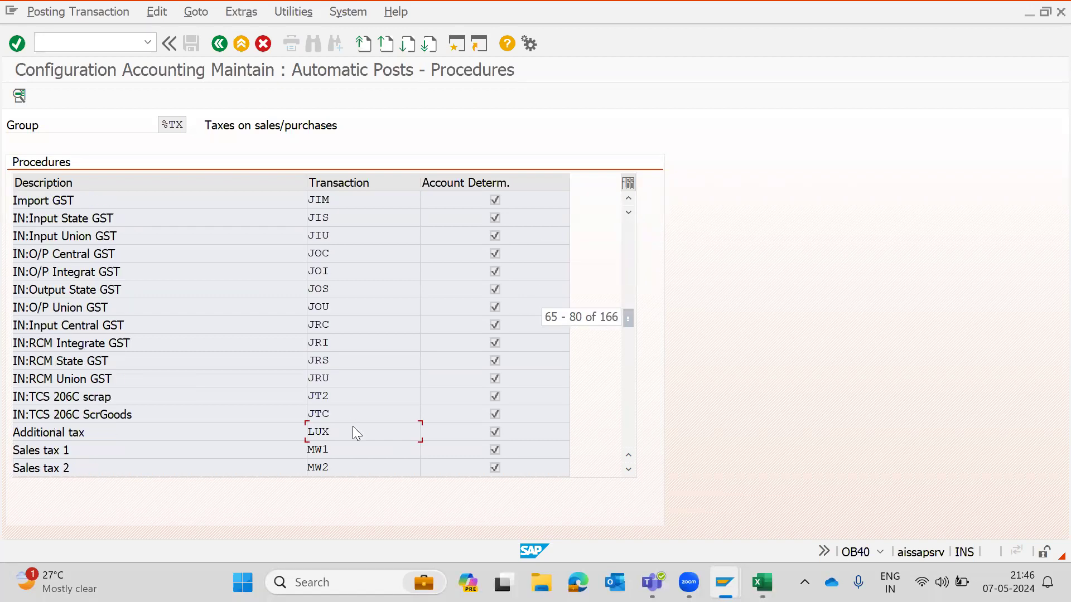
scroll(354, 428, down, 3)
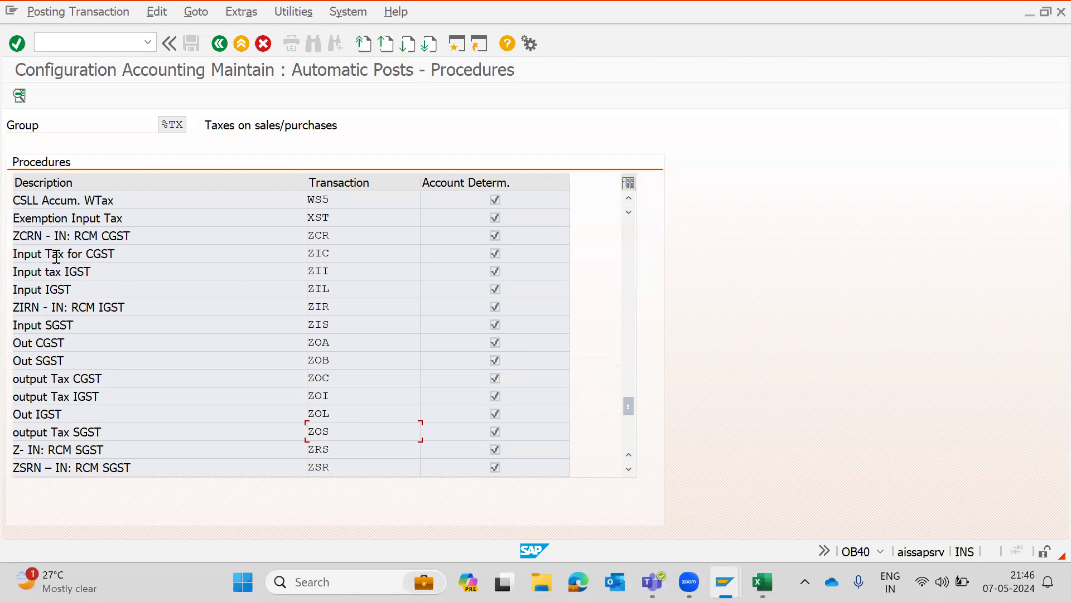
click(368, 247)
key(alt+Tab)
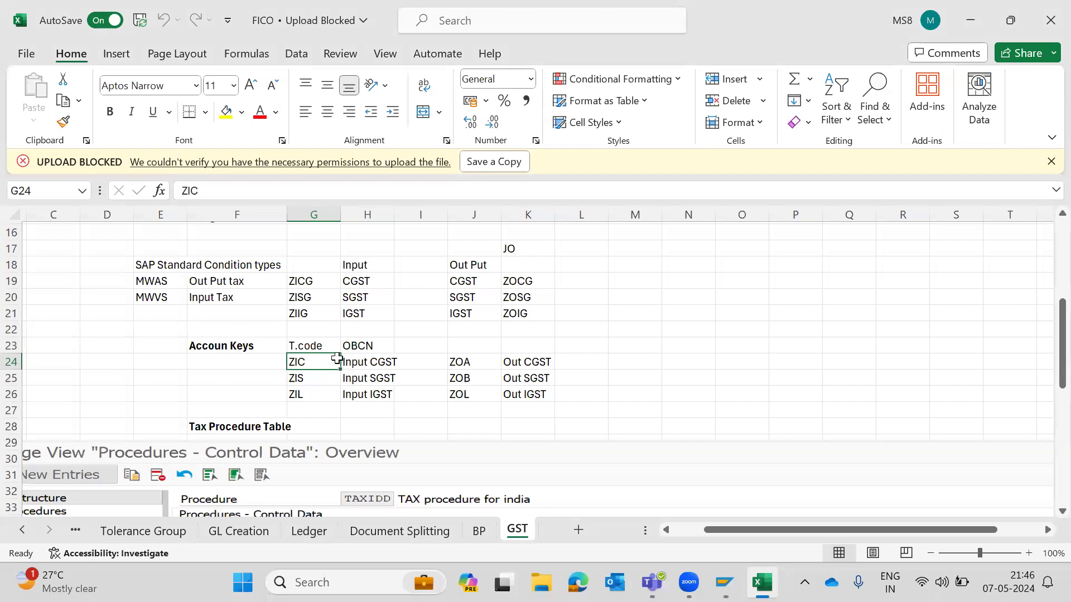
key(alt+Tab)
double_click(348, 248)
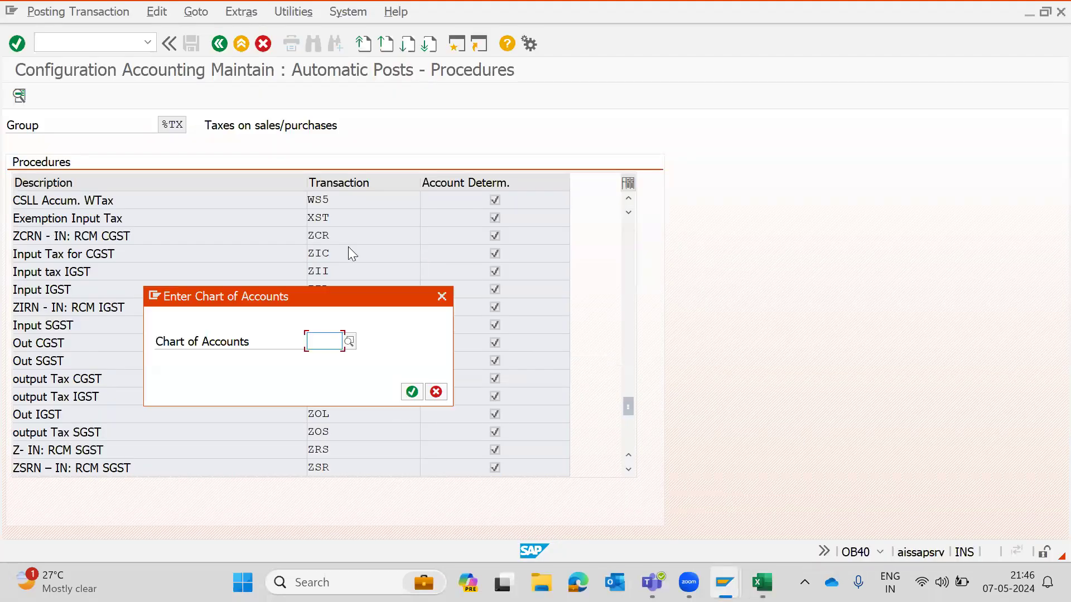
text(6666)
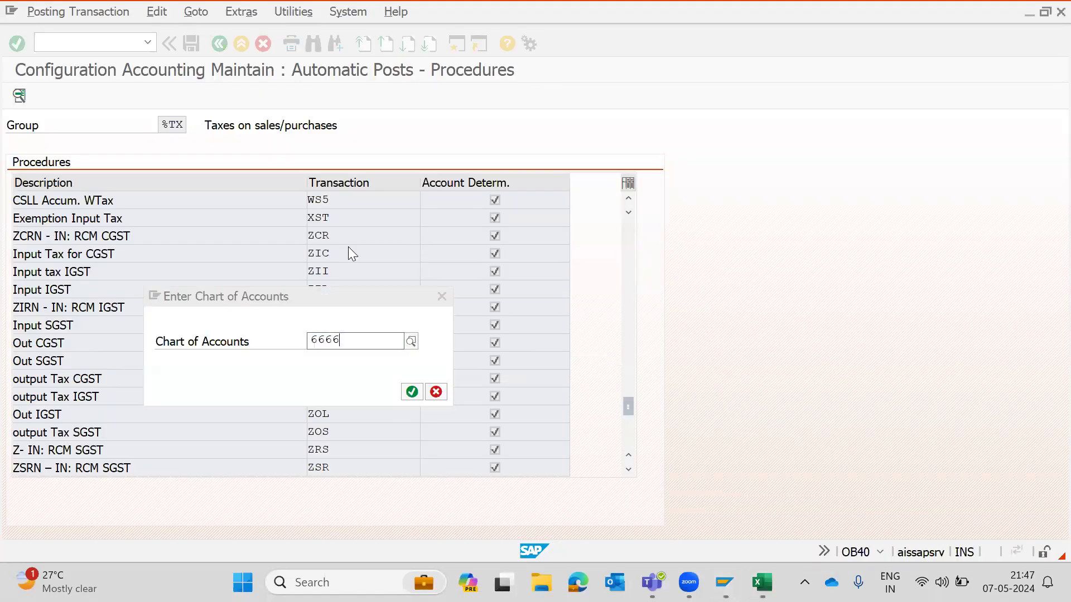
key(Return)
key(Return)
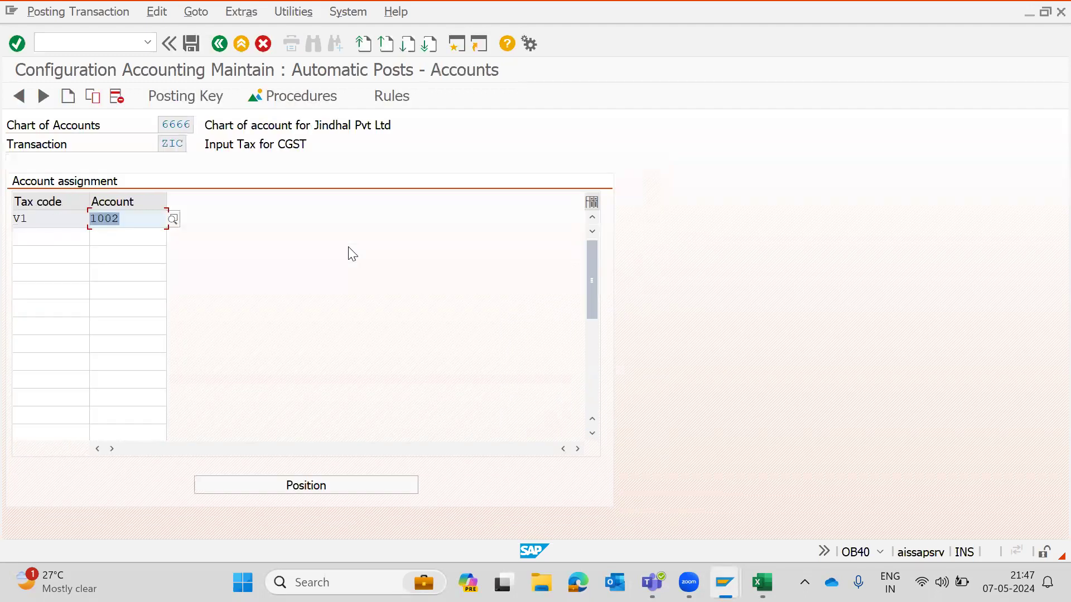
- Look up the GL account listed for each tax code in the workbook
click(47, 218)
click(48, 236)
key(alt+Tab)
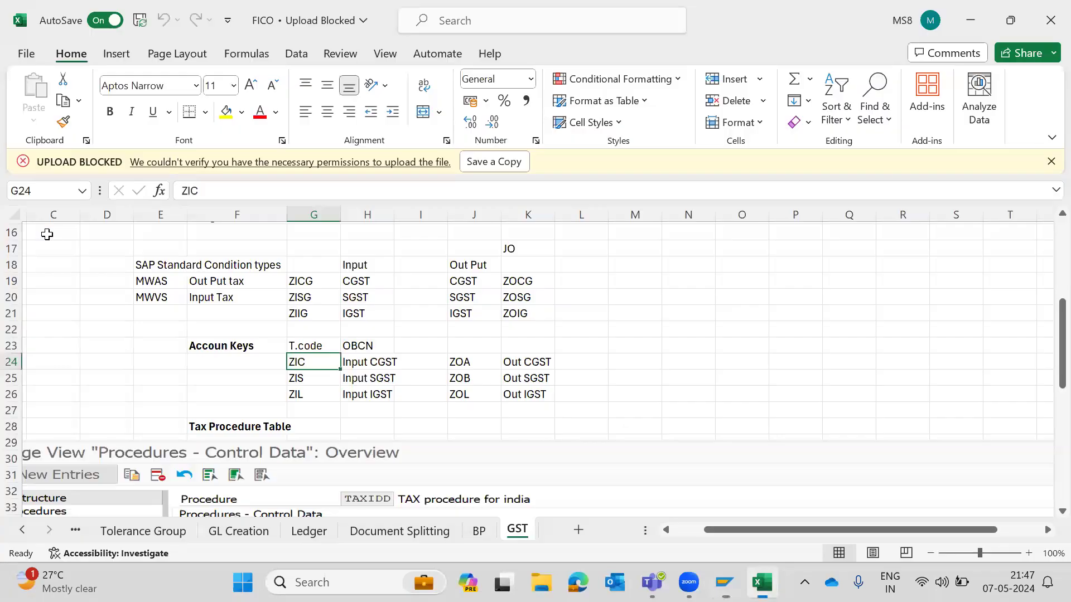
click(321, 379)
scroll(335, 393, down, 8)
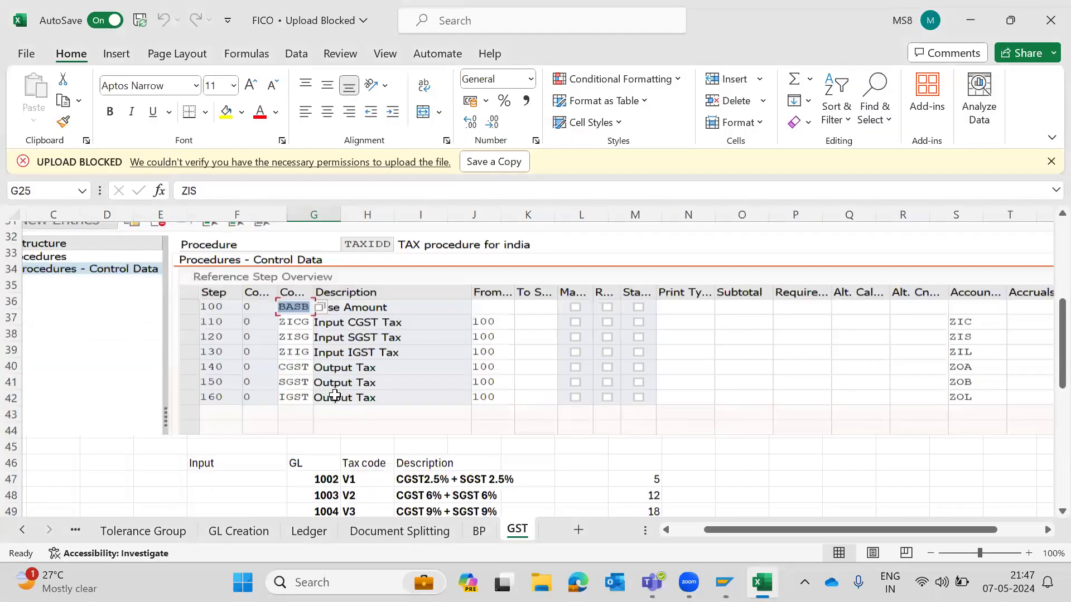
click(364, 336)
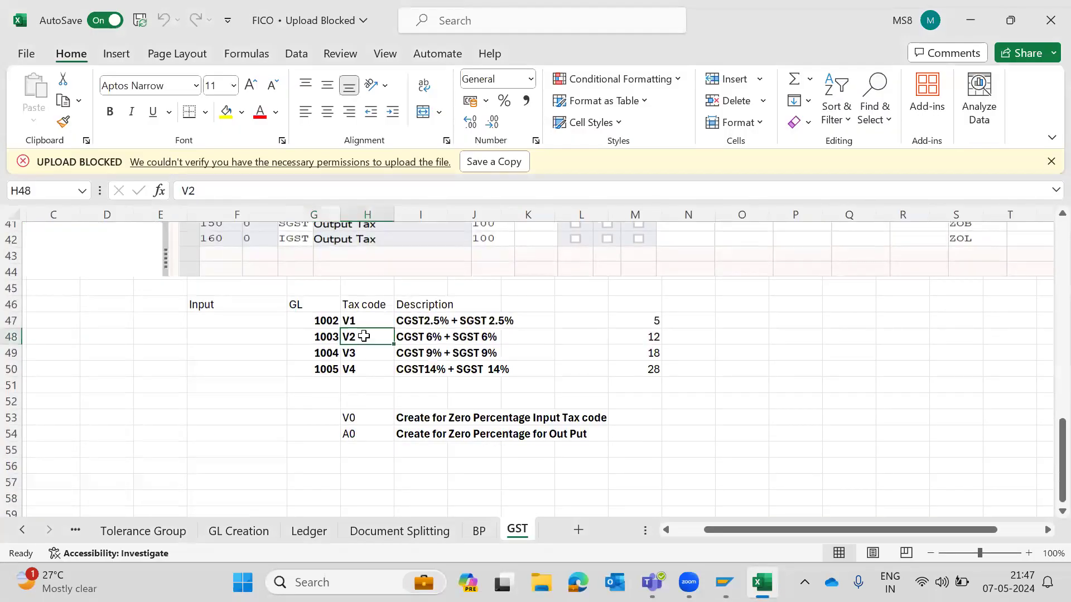
- Assign GL account 1003 to tax code V2 for ZIC
key(alt+Tab)
text(V2)
key(Tab)
key(alt+Tab)
key(Left)
key(alt+Tab)
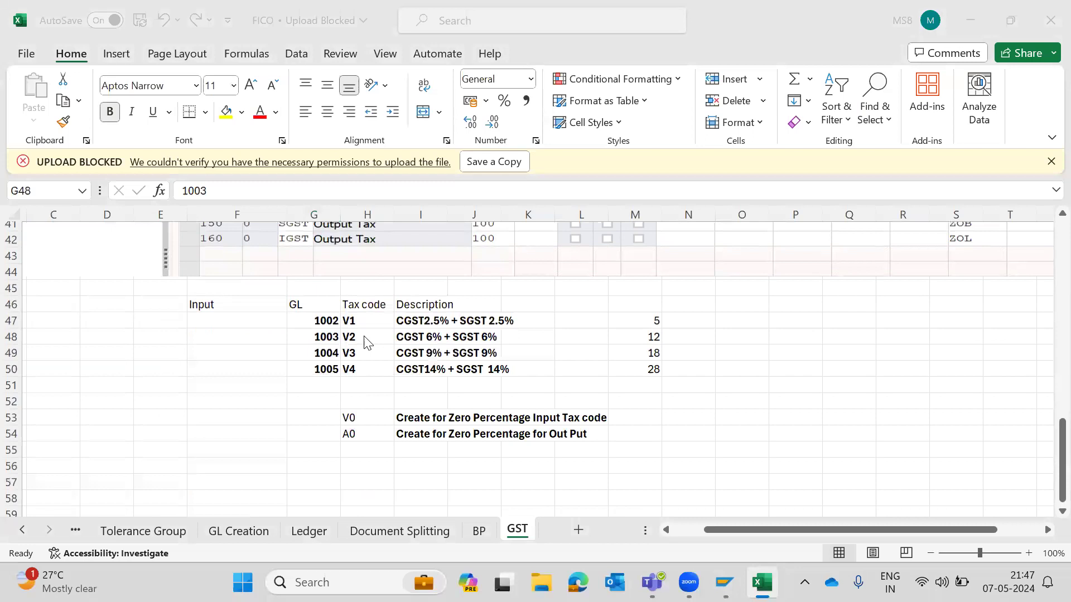
text(1003)
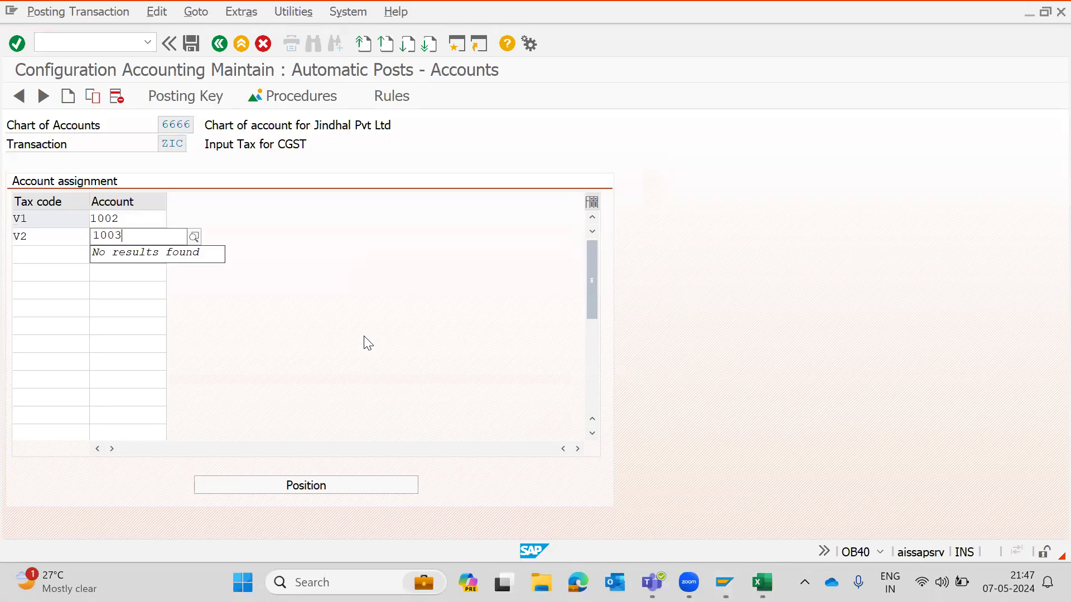
key(Return)
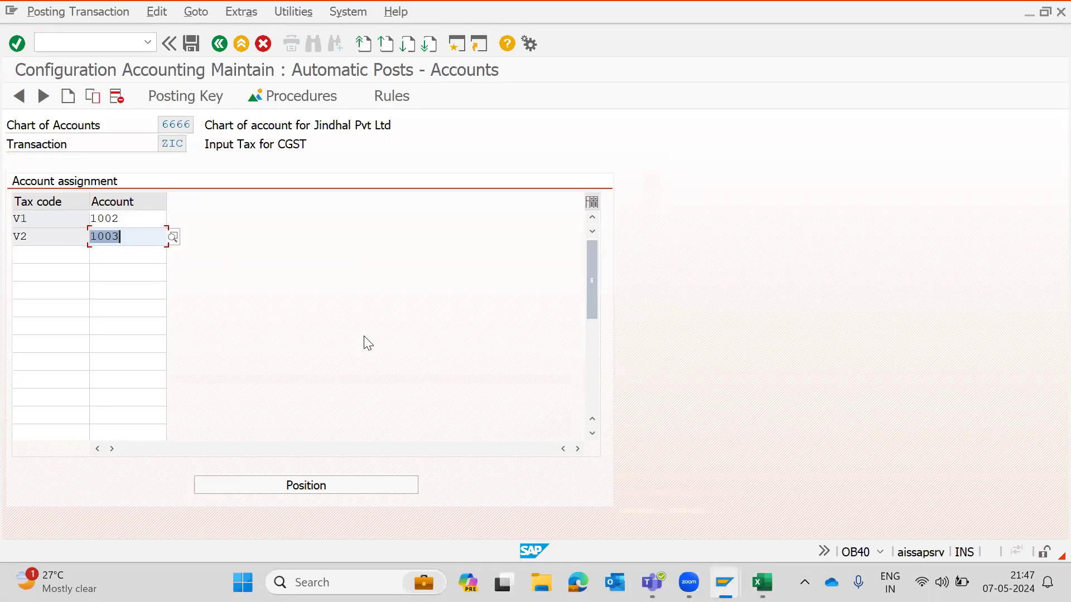
- Assign GL account 1004 to tax code V3 and GL account 1005 to tax code V4 for ZIC
key(Down)
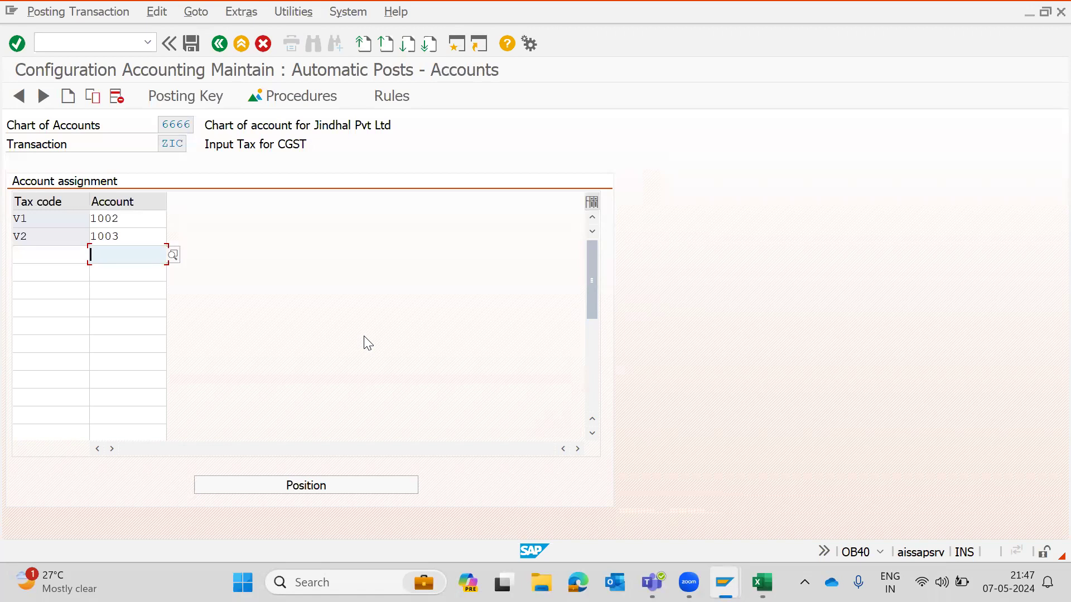
key(alt+Tab)
key(Down)
key(Right)
key(alt+Tab)
click(57, 265)
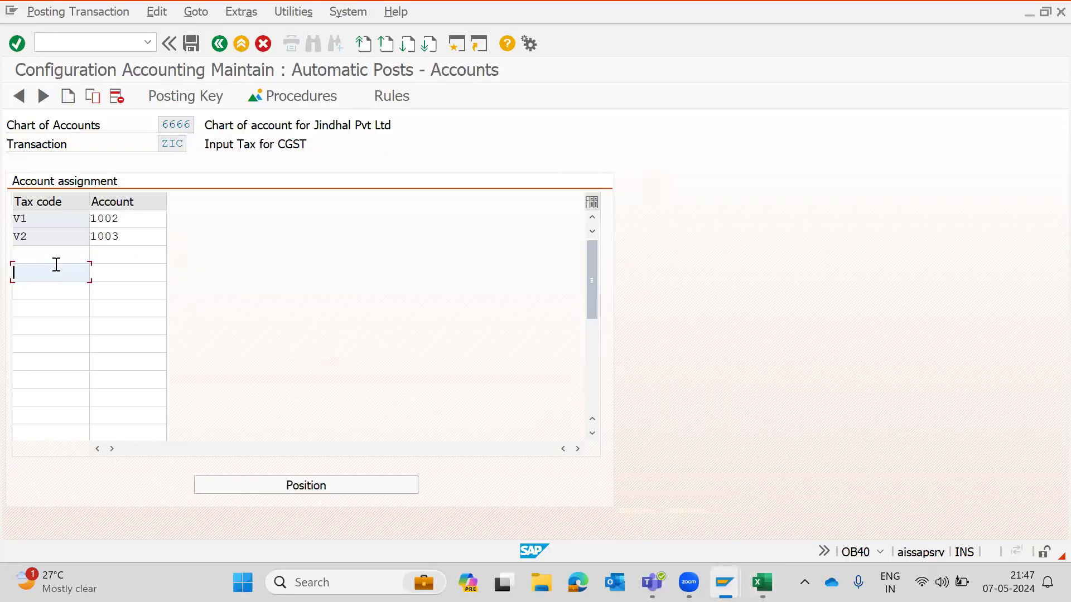
key(Up)
text(V3)
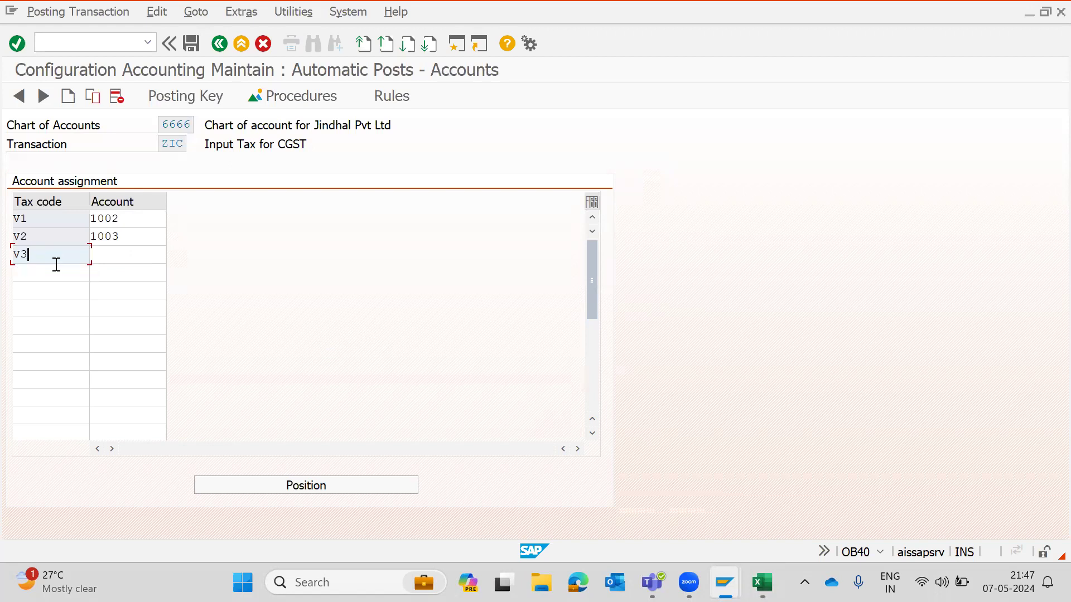
key(Tab)
text(1004)
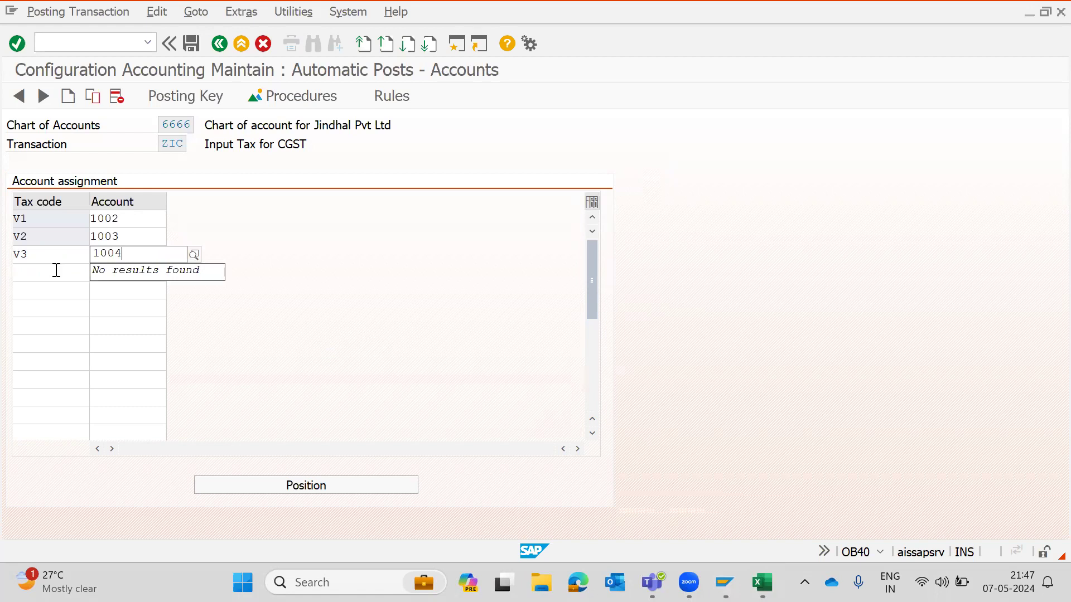
key(Tab)
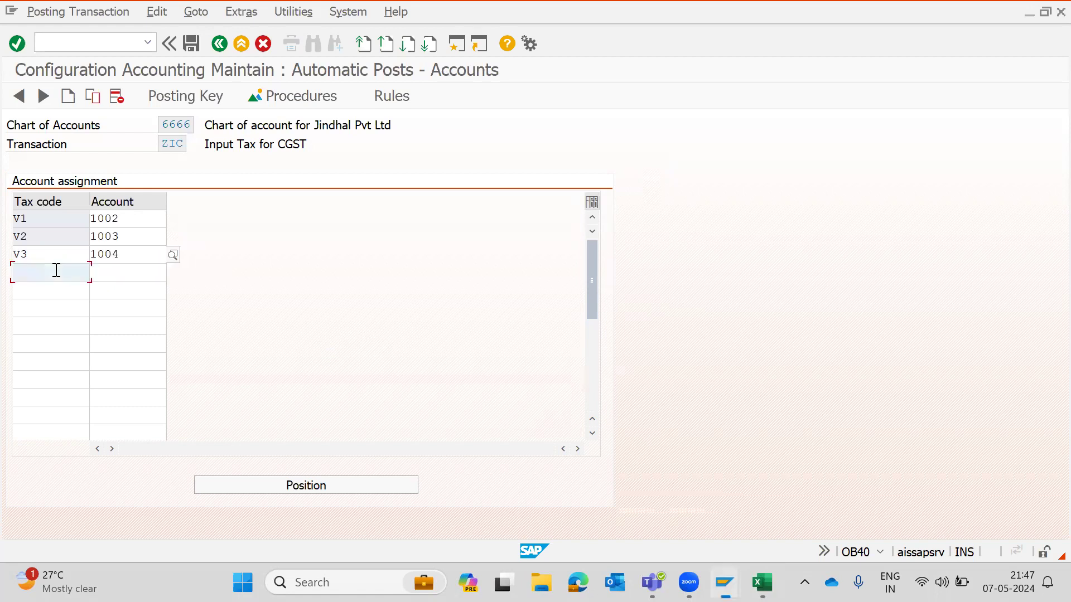
text(V4)
key(Tab)
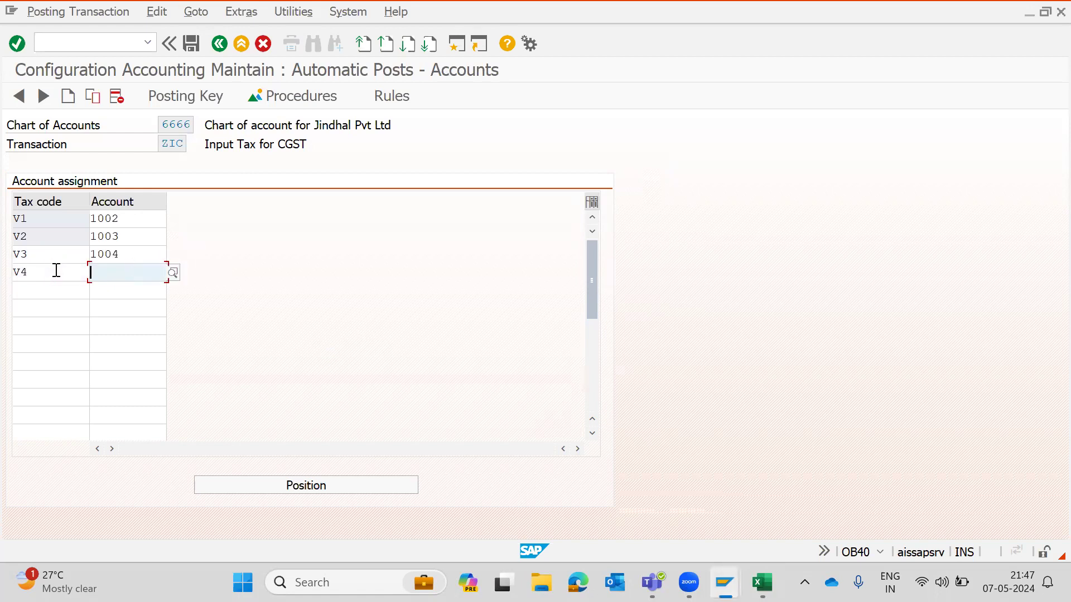
text(1005)
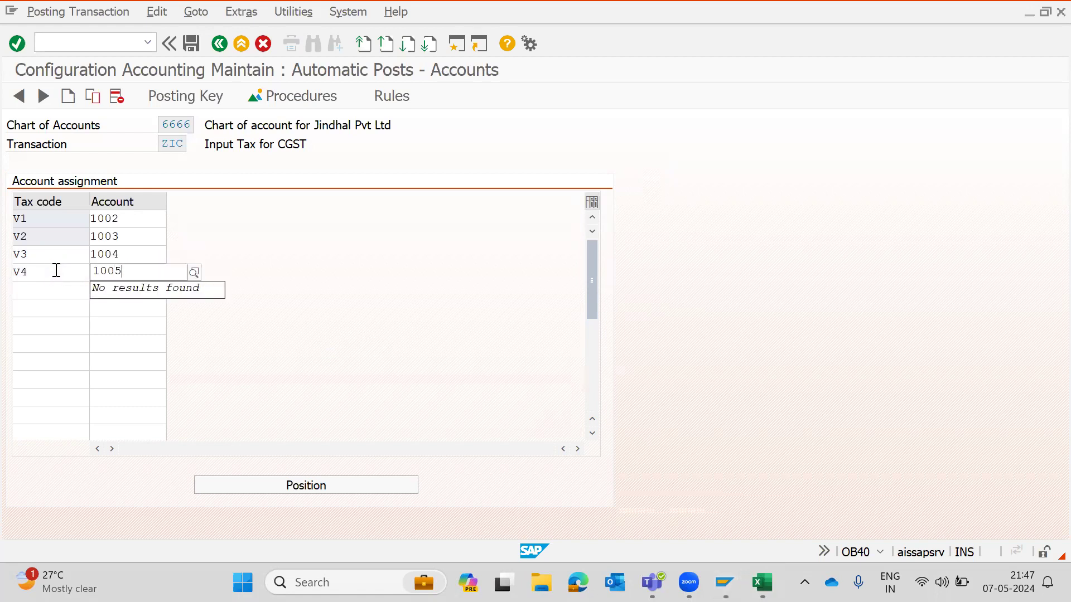
key(Return)
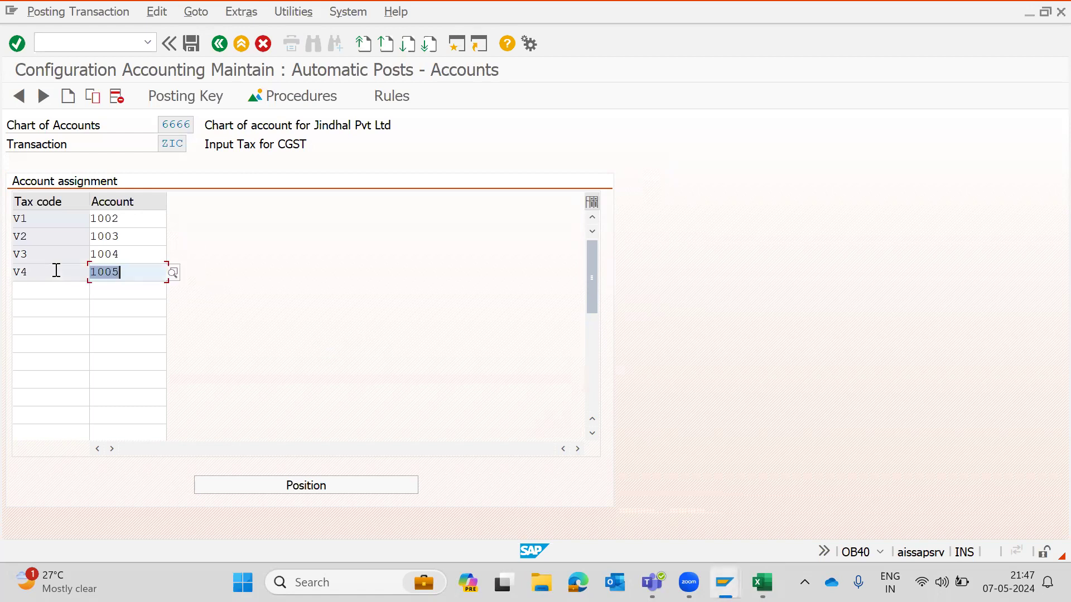
- Check the workbook codes and save the ZIC account assignments under the existing customizing request
key(alt+Tab)
key(Down)
key(Up)
key(Up)
key(Down)
key(Down)
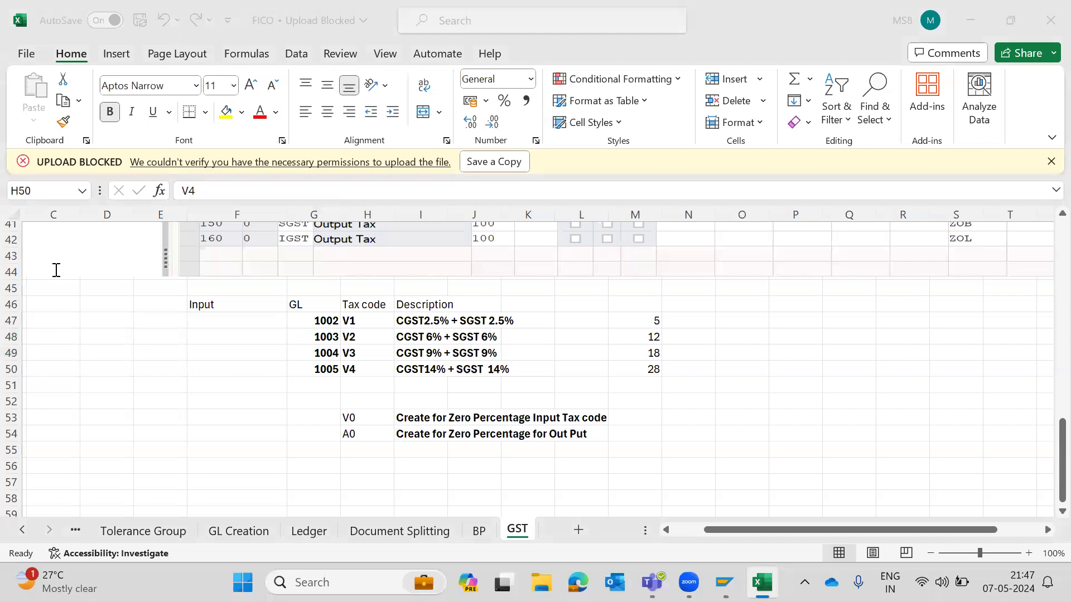
key(alt+Tab)
drag(308, 144, 204, 144)
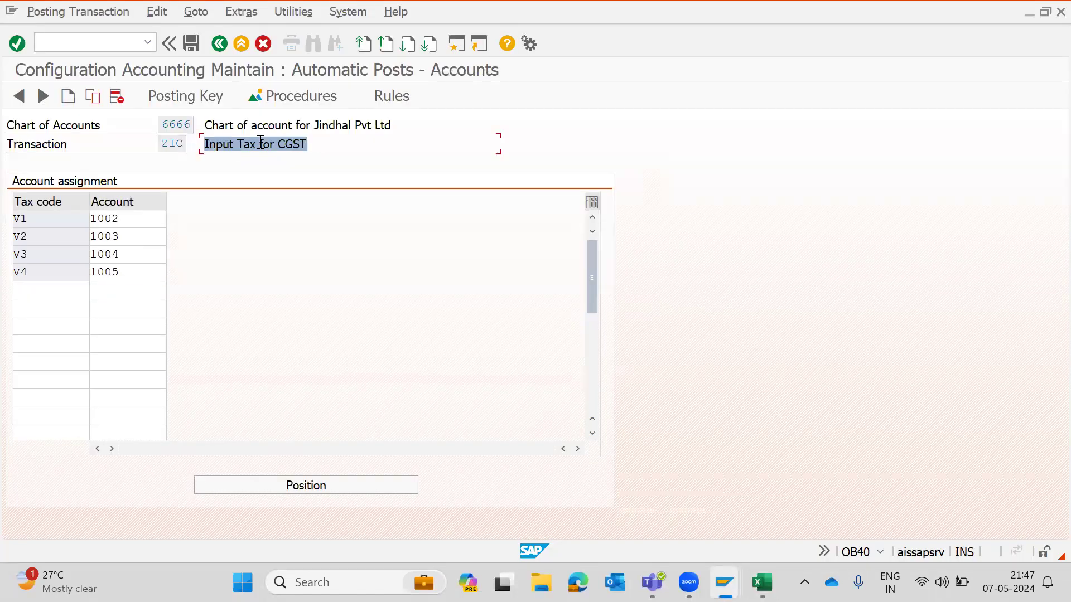
key(ctrl+s)
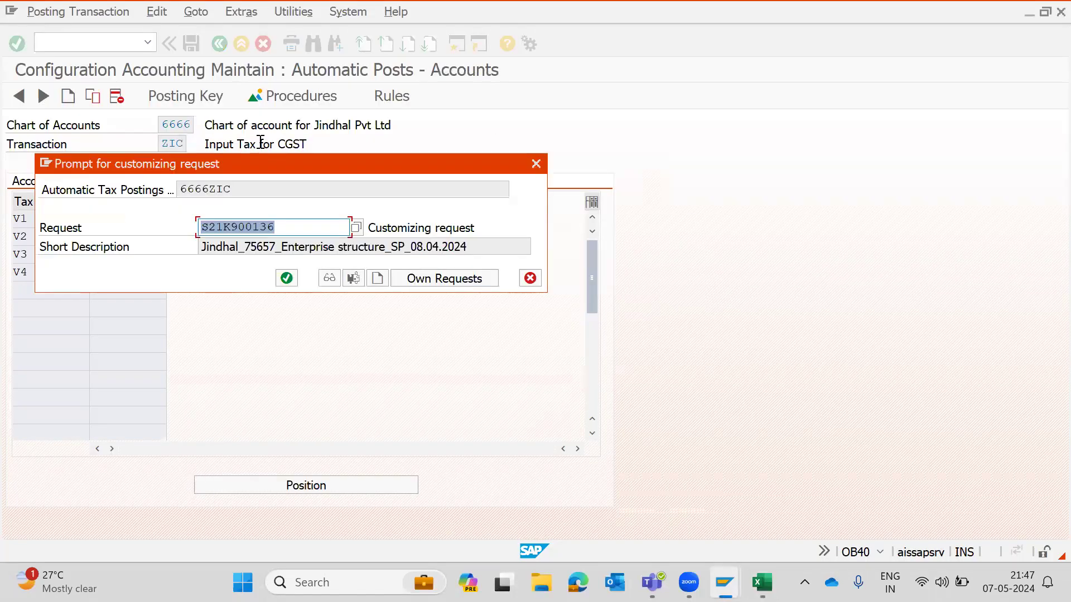
click(286, 278)
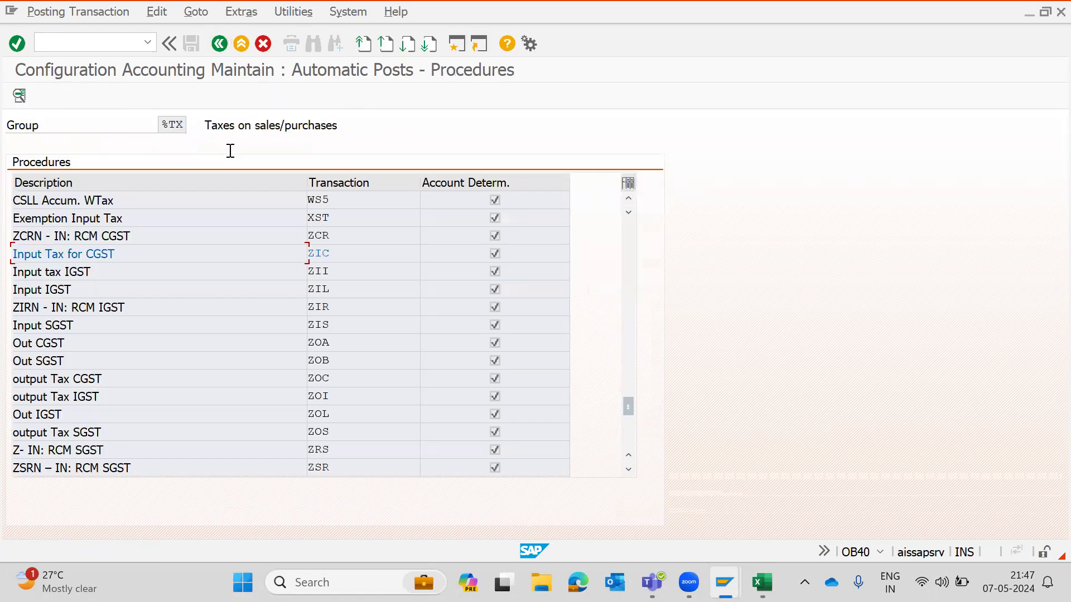
- Review the workbook's tax codes, GL accounts and the next input account key, ZIS
key(alt+Tab)
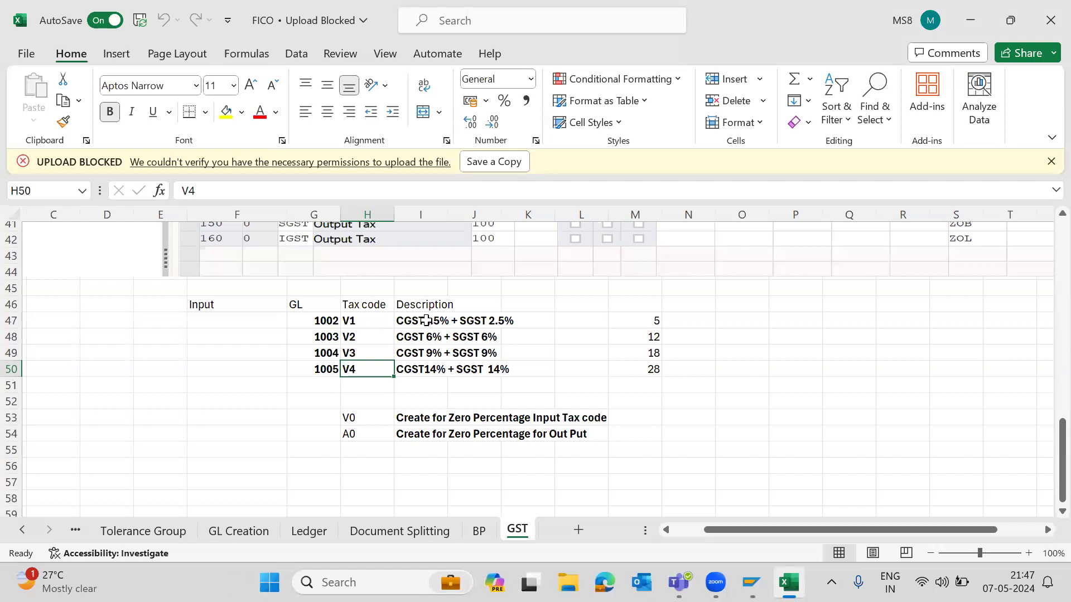
click(374, 326)
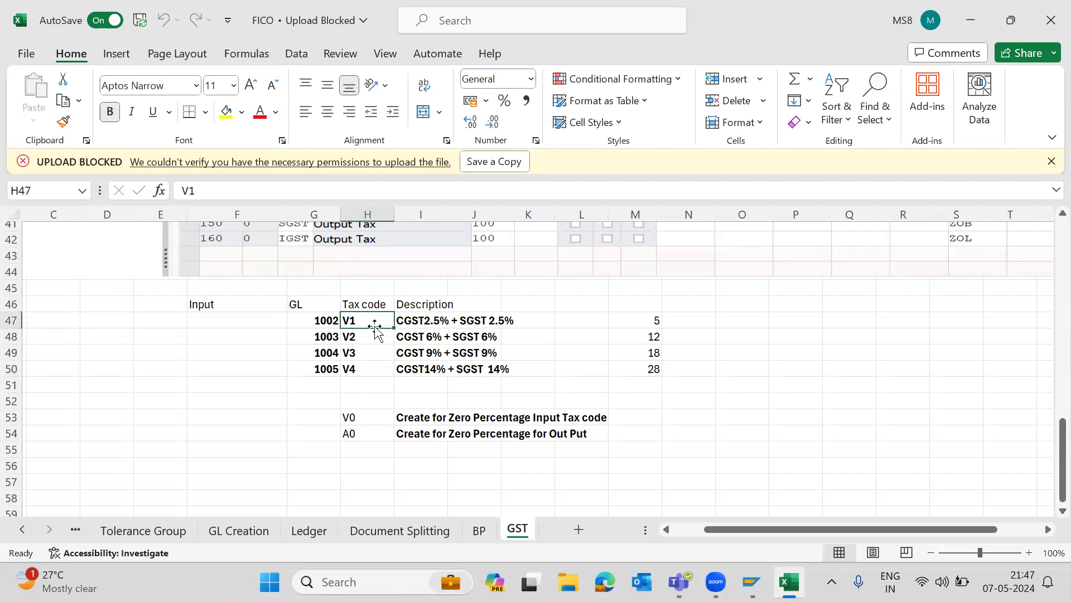
key(Down)
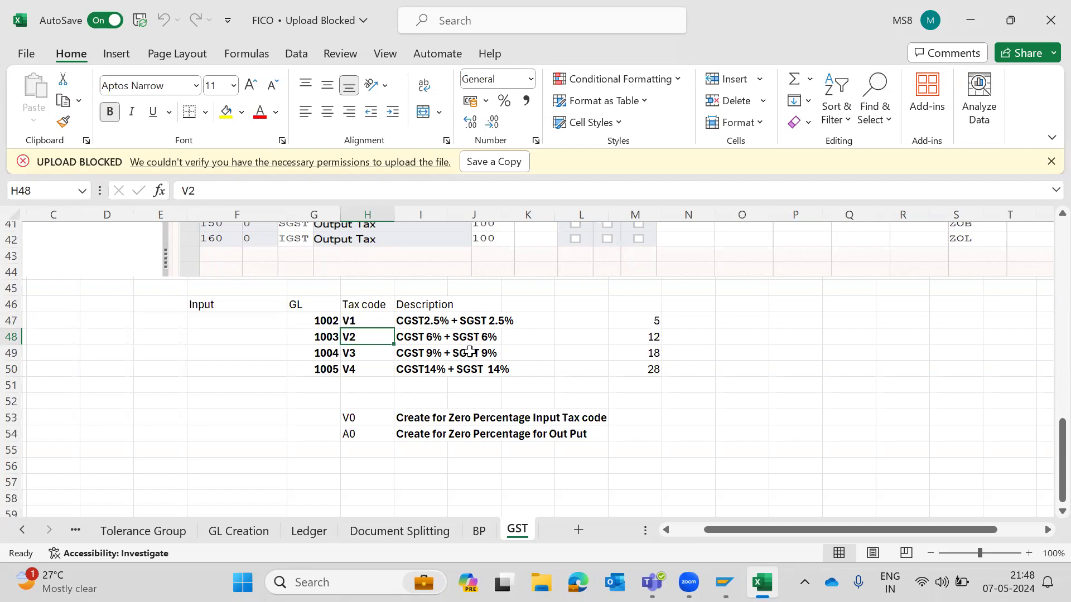
key(alt+Tab)
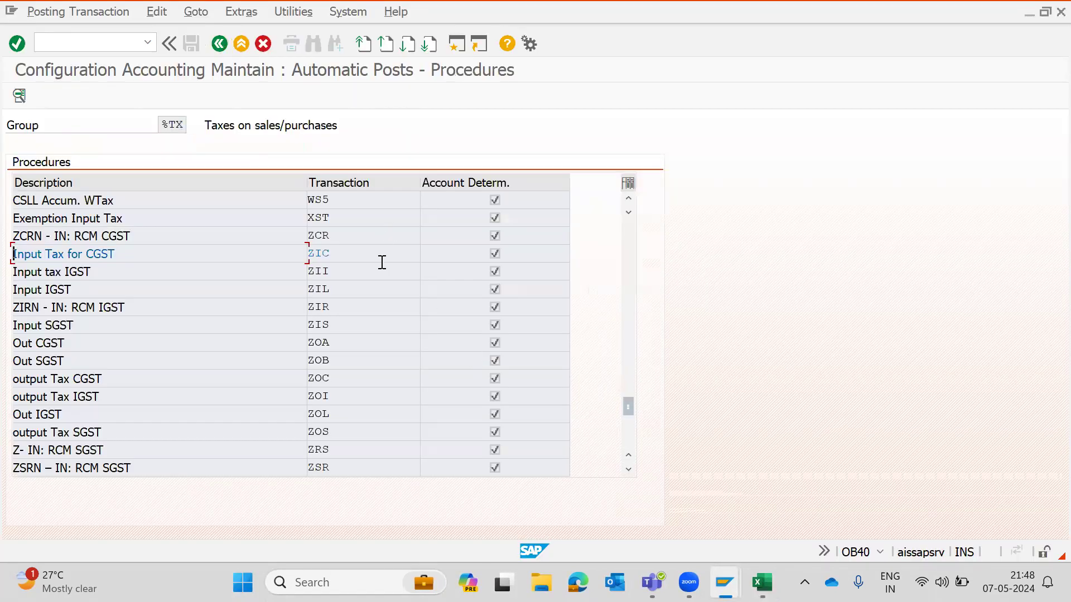
key(alt+Tab)
key(Left)
key(Up)
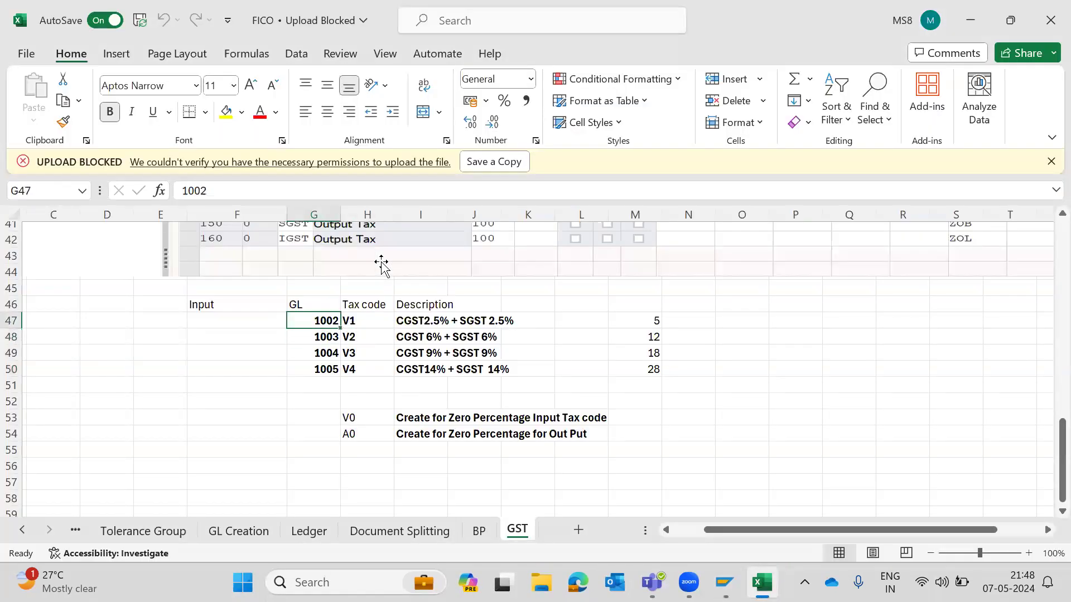
key(Right)
key(Down)
key(Left)
key(Up)
key(Up)
scroll(382, 266, up, 7)
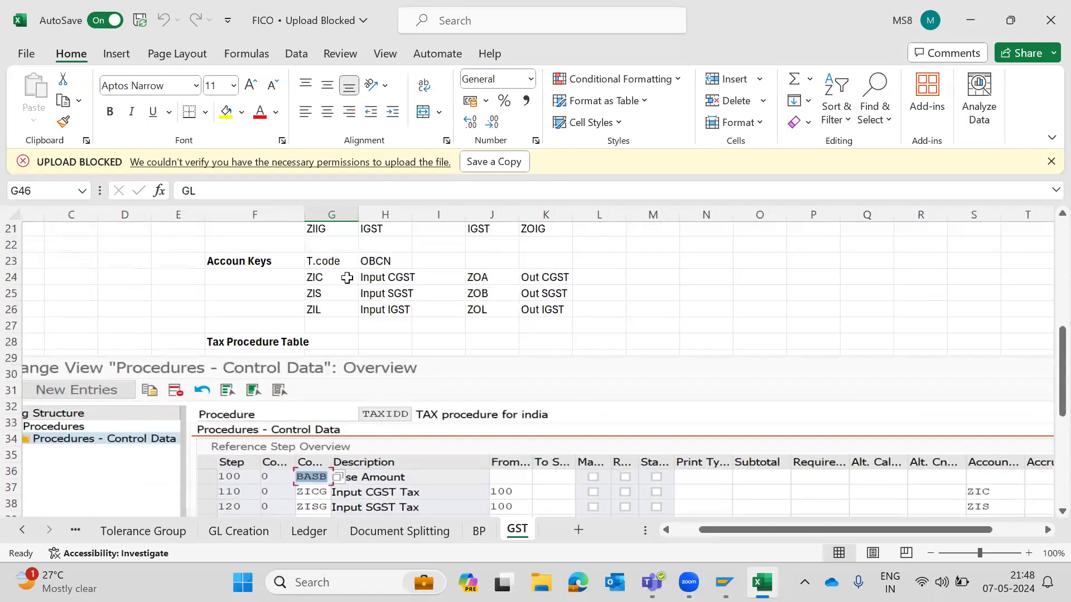
click(325, 292)
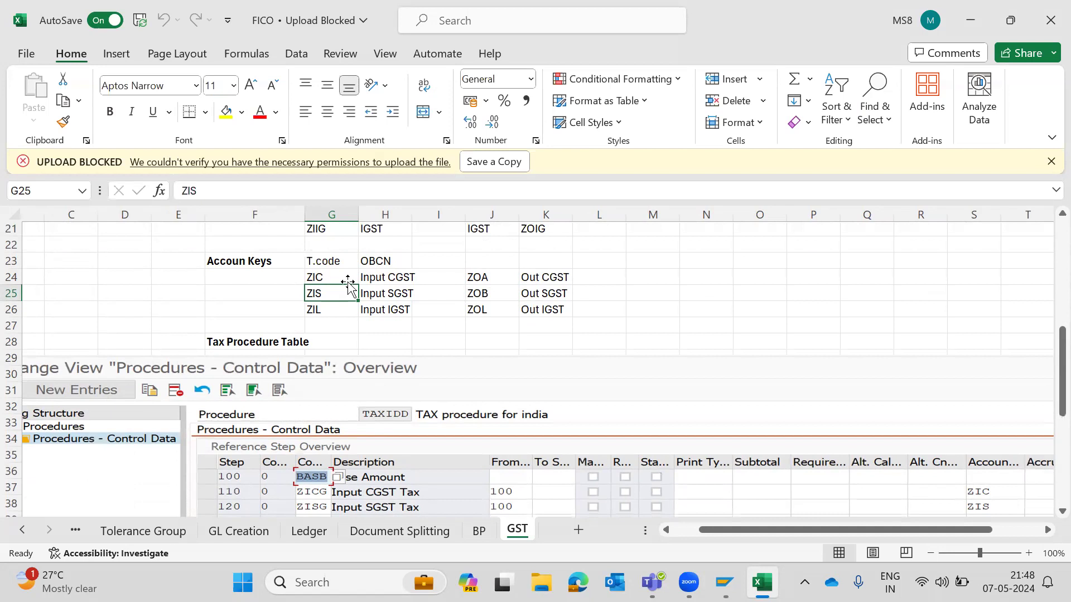
key(alt+Tab)
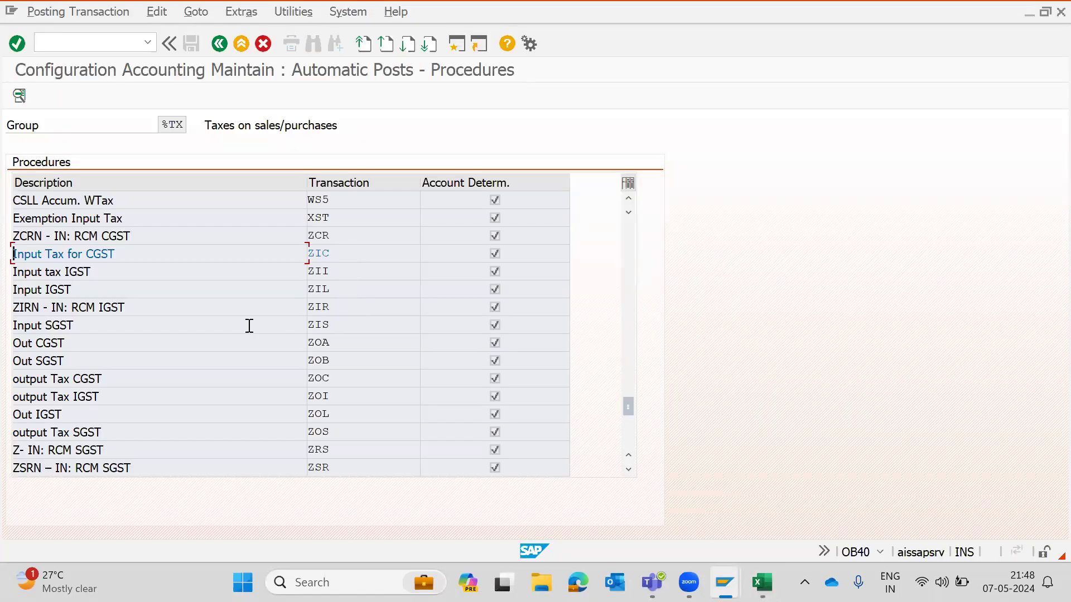
- Open account key ZIS (Input SGST) and assign GL account 1003 to tax code V2
drag(98, 328, 1, 326)
double_click(368, 325)
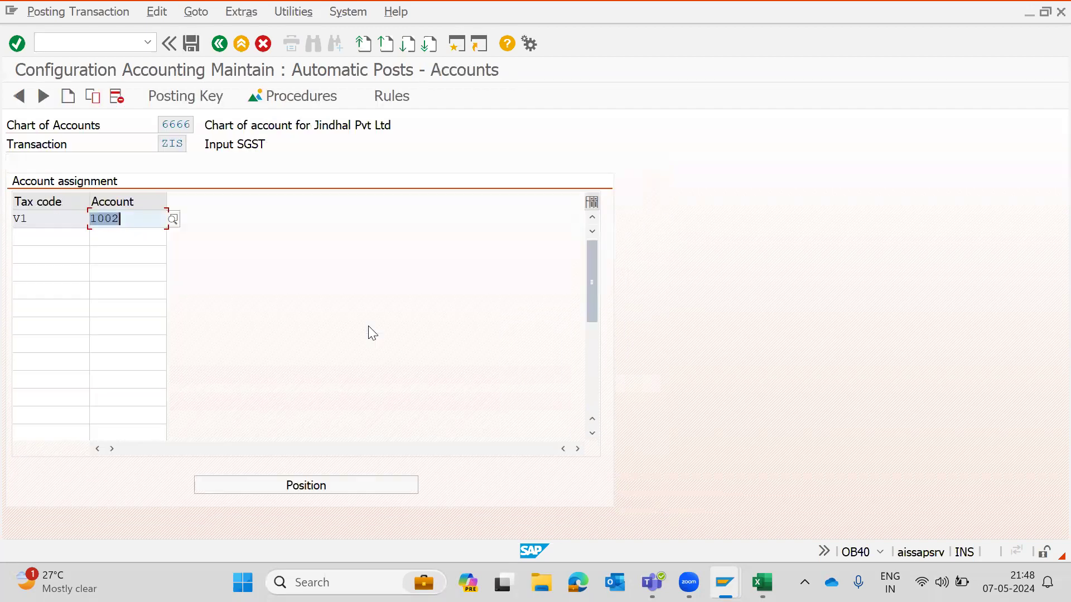
click(63, 239)
text(V2)
key(Tab)
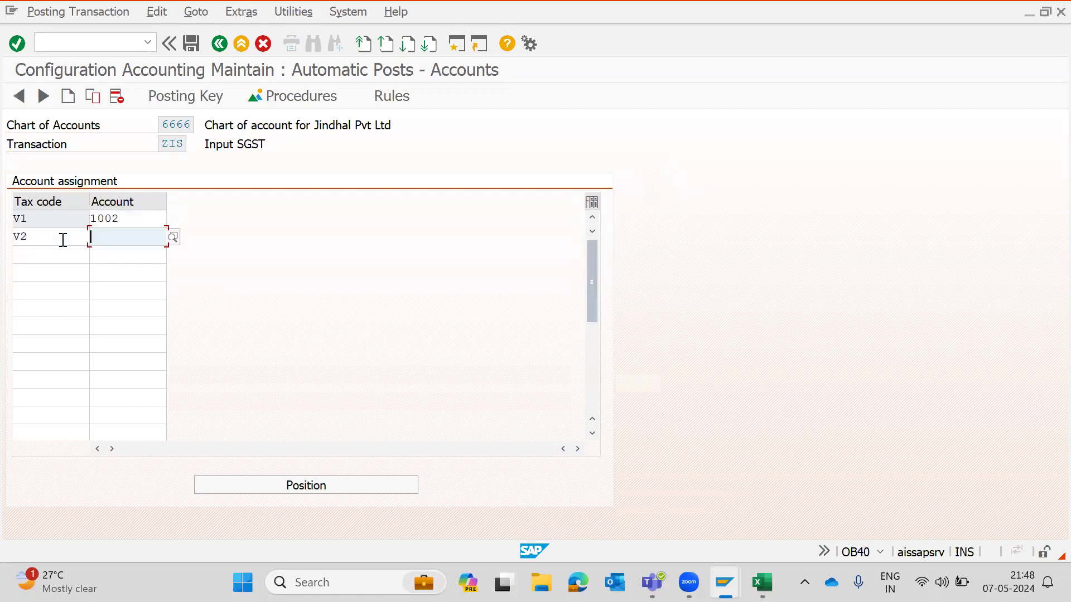
text(1003)
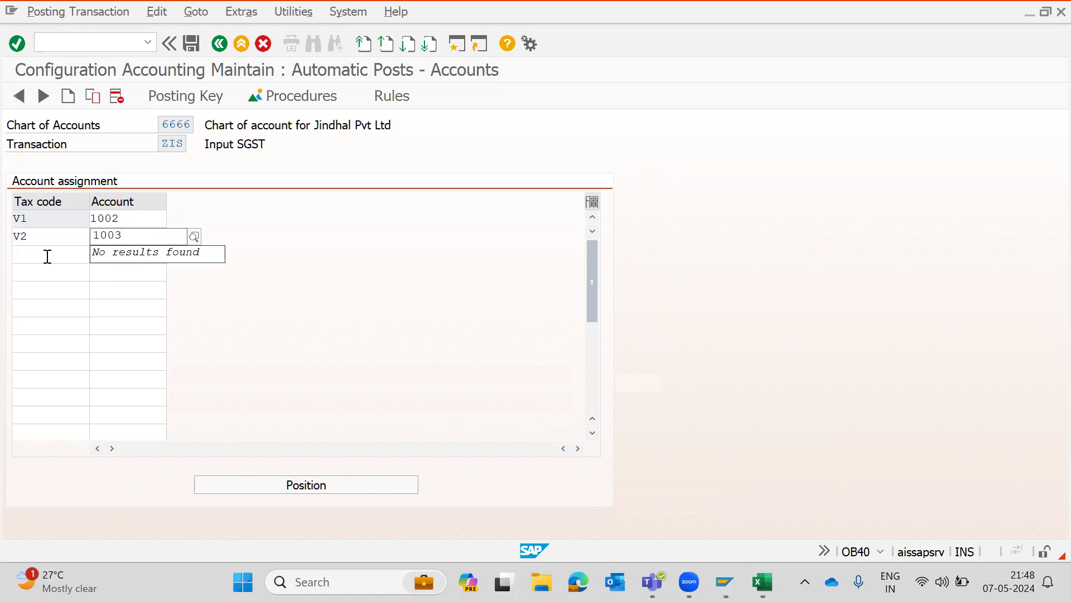
- Assign GL account 1004 to tax code V3 and GL account 1005 to tax code V4 for ZIS
click(47, 256)
text(V3)
key(Tab)
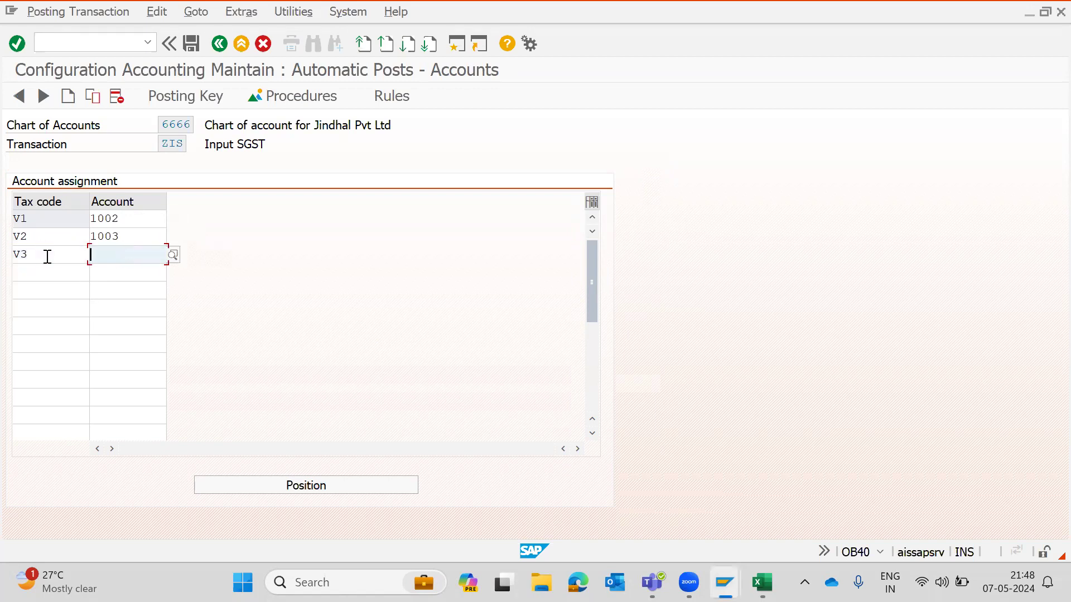
key(alt+Tab)
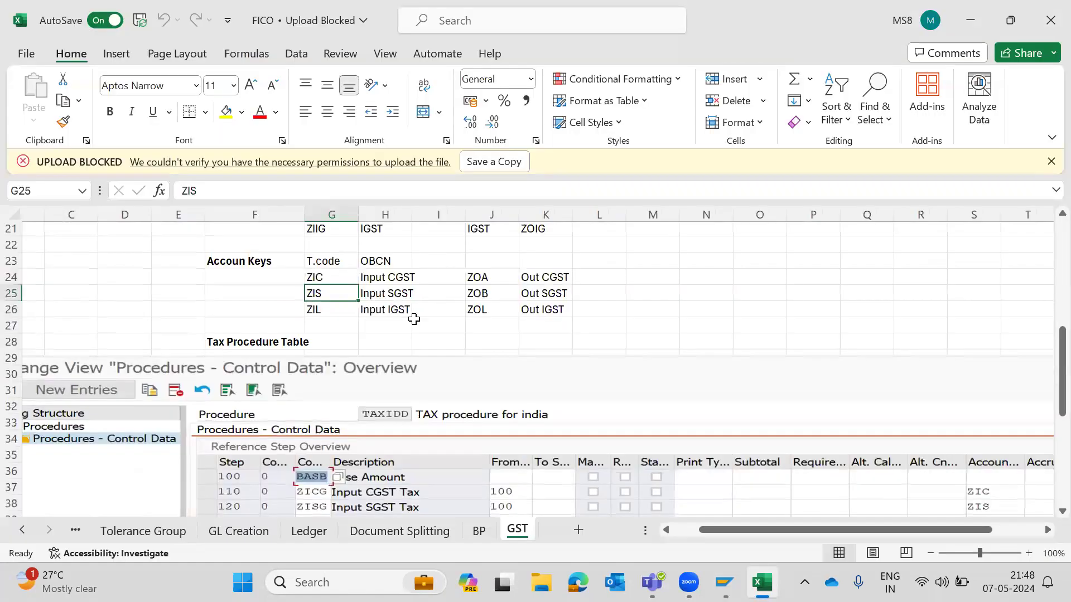
scroll(413, 319, down, 3)
click(382, 336)
key(Left)
key(alt+Tab)
text(100)
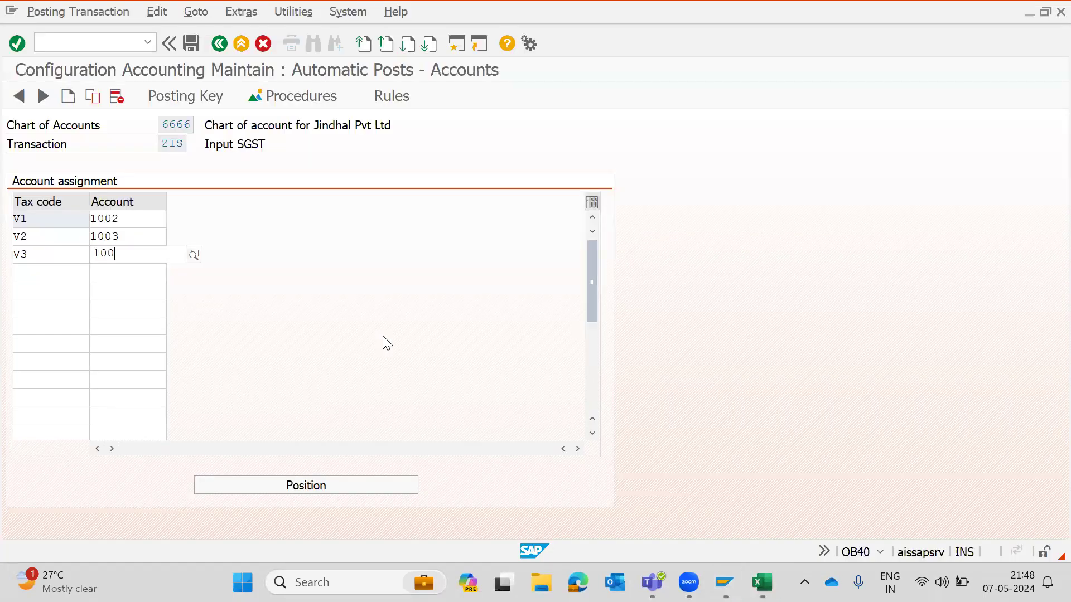
click(58, 278)
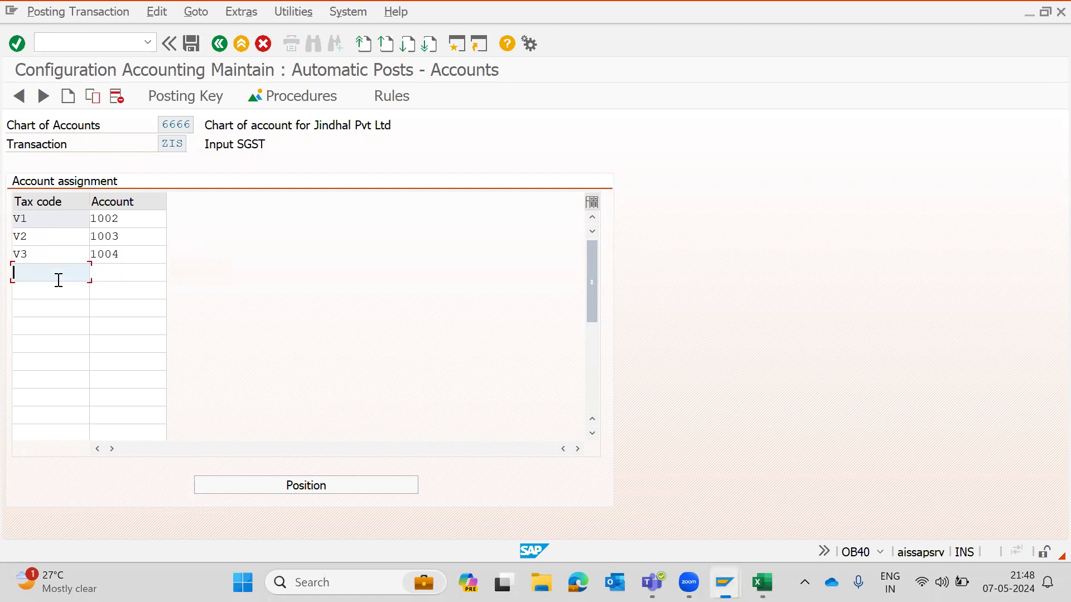
key(alt+Tab)
key(alt+Tab)
text(V4)
key(Tab)
text(100)
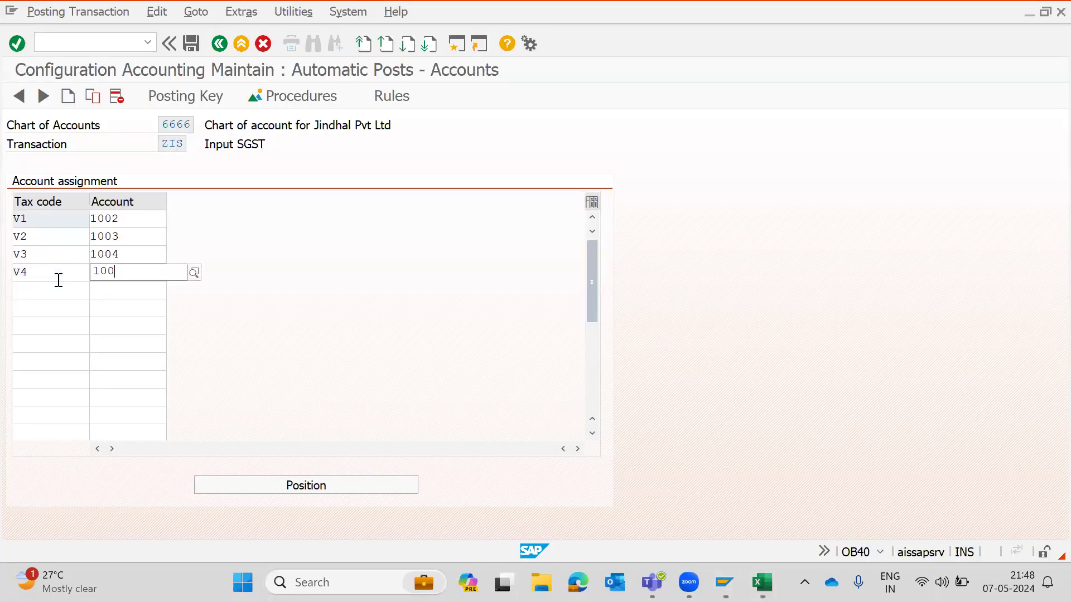
text(5)
key(Return)
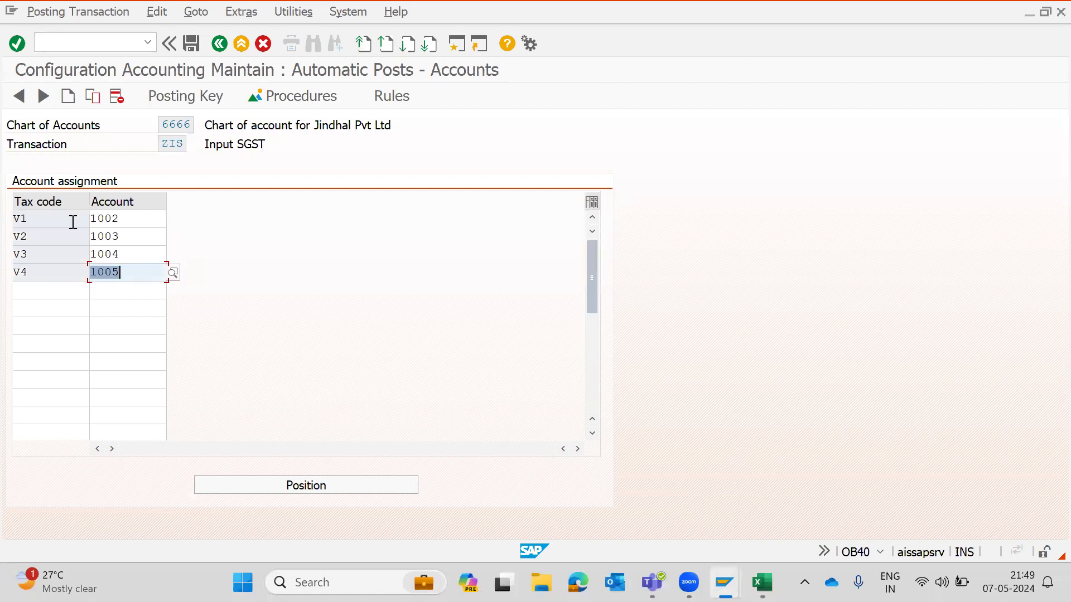
- Save the ZIS account assignments under the customizing request and return to the procedures list
key(ctrl+s)
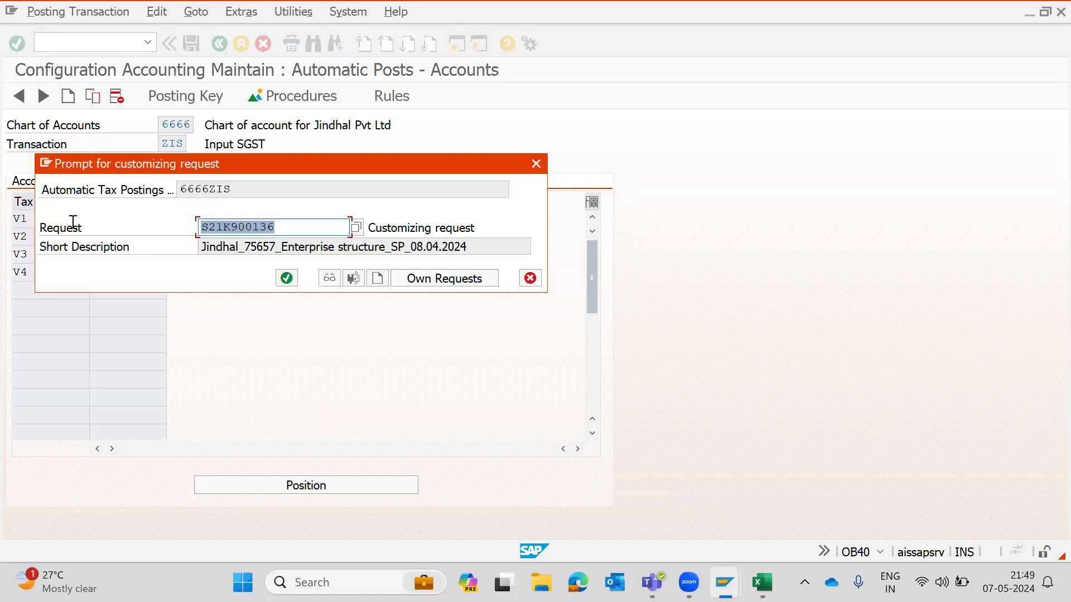
click(287, 278)
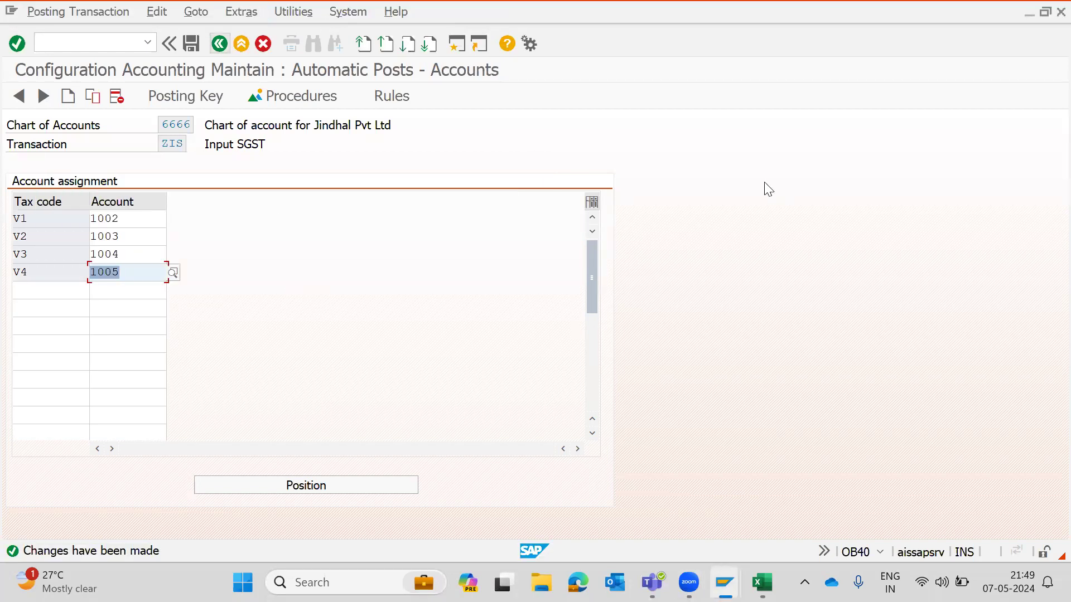
key(F3)
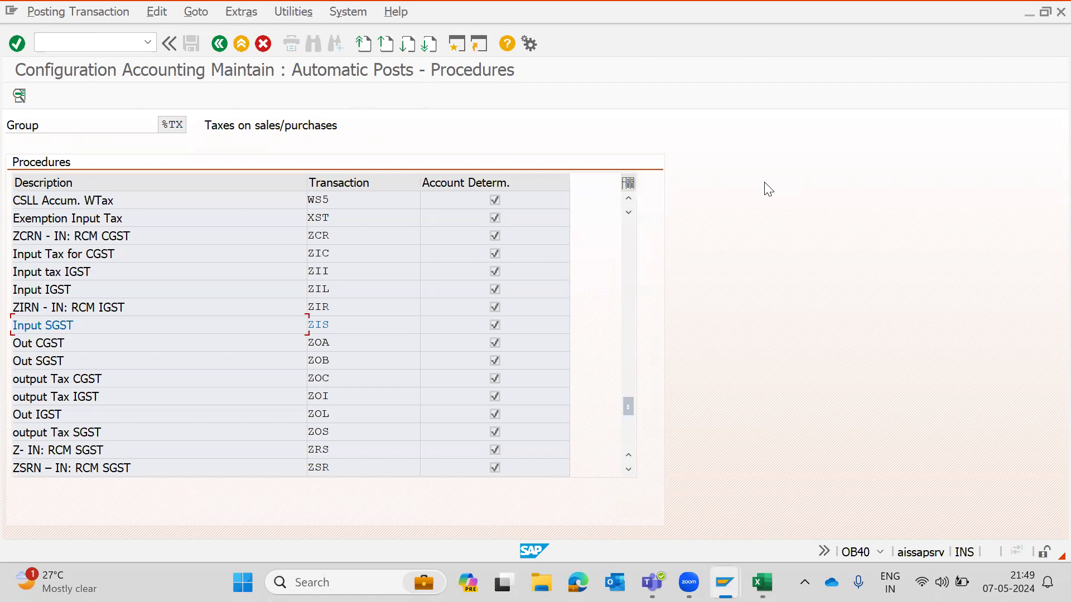
- Review the tax code and GL account list in the workbook
key(alt+Tab)
click(381, 341)
key(Up)
key(Up)
key(Up)
key(Down)
key(Down)
key(Down)
key(Down)
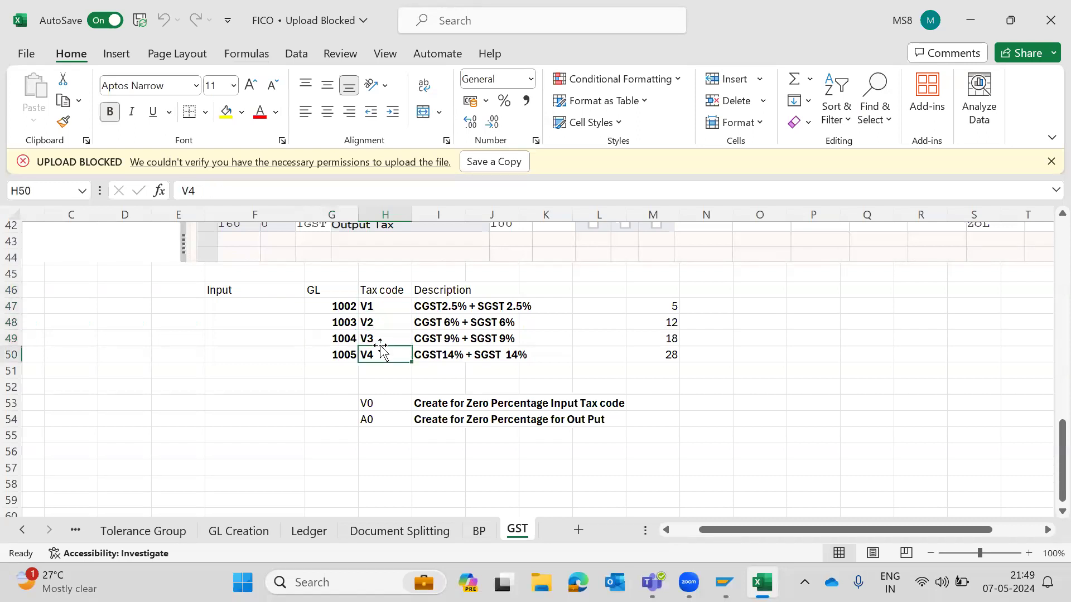
key(alt+Tab)
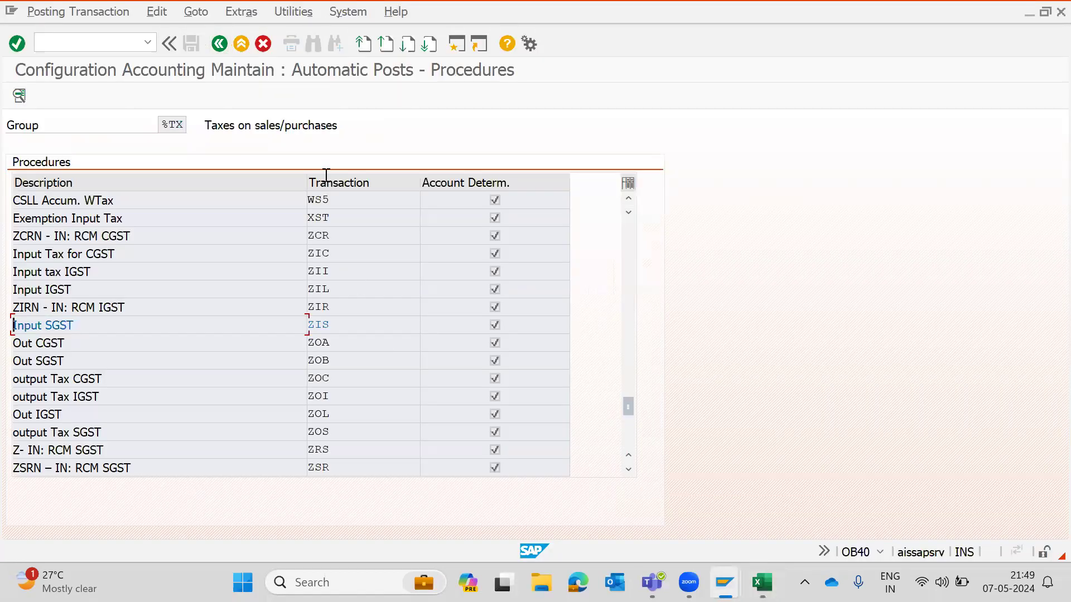
key(alt+Tab)
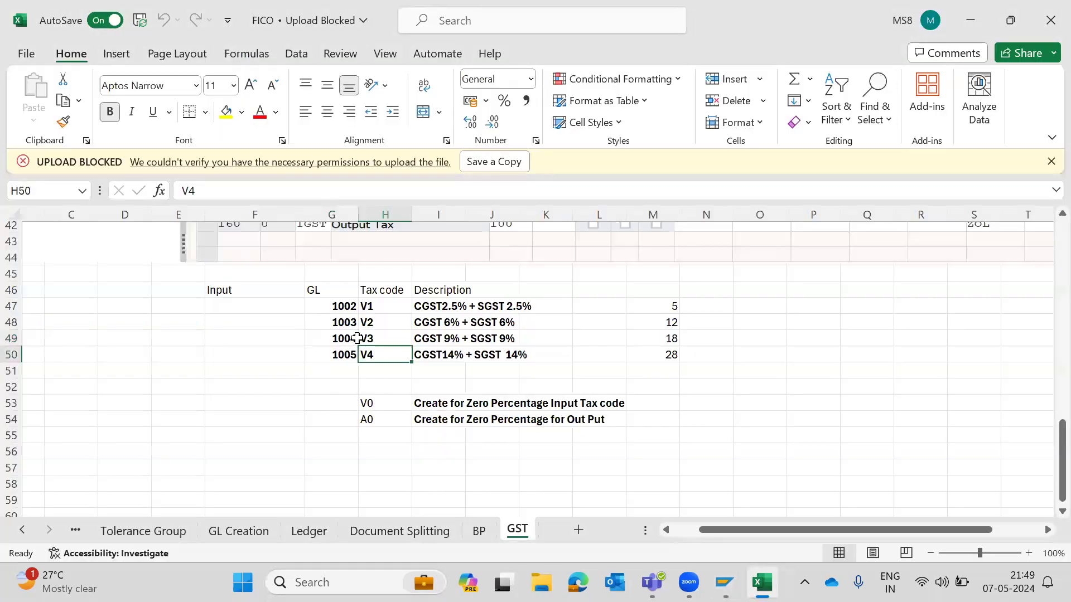
- Select and copy GL account 1002 in the workbook's tax code list
key(Left)
key(Up)
key(Up)
key(Up)
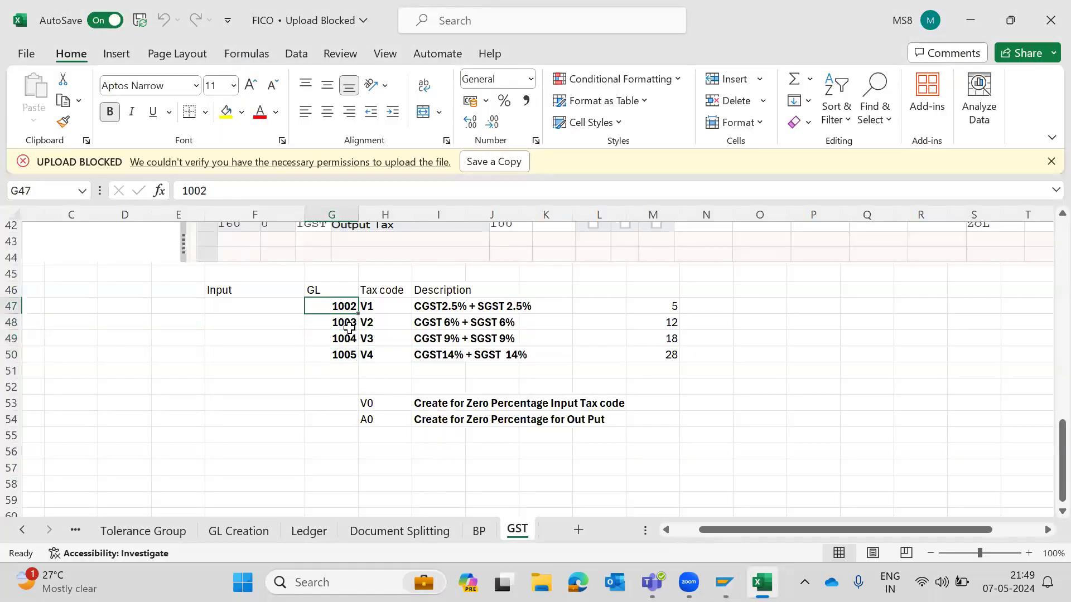
key(ctrl+c)
- Open transaction FS00 and display the control data of GL account 1002 under the Asset folder
key(alt+Tab)
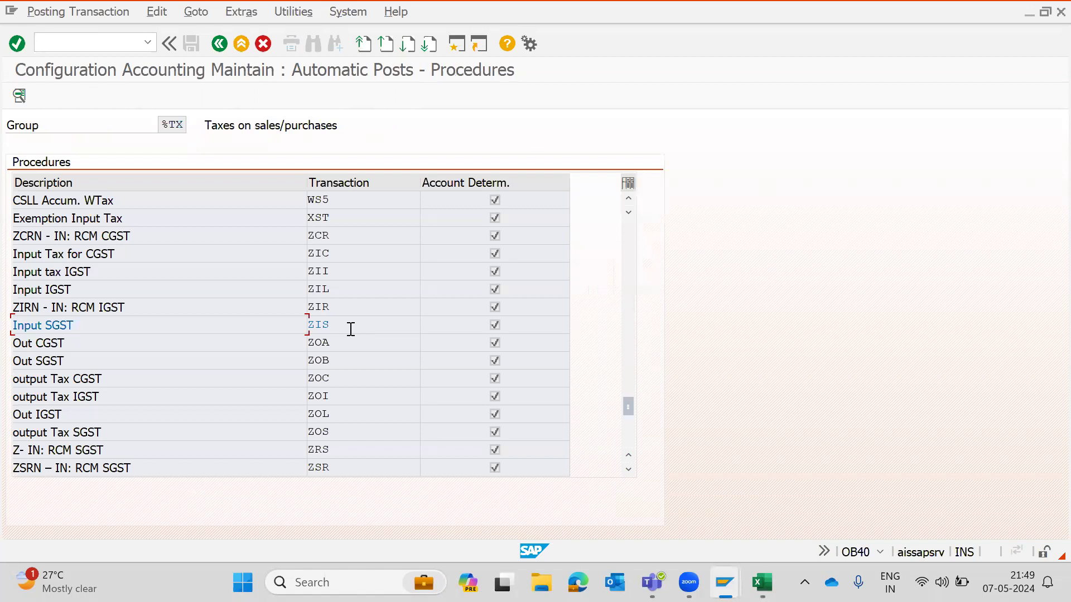
text(/NFS00)
key(Return)
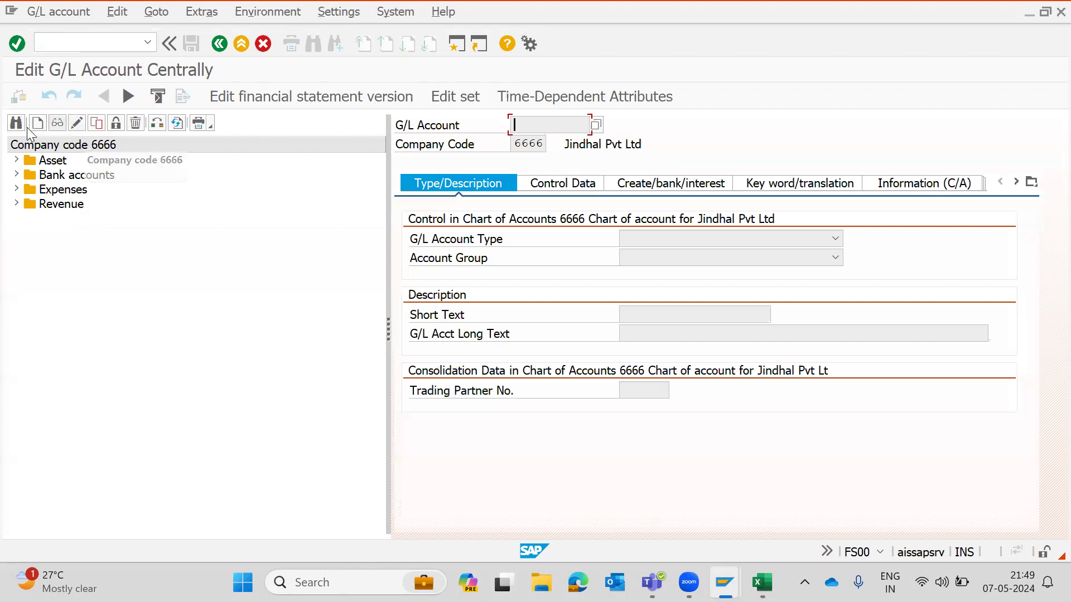
click(15, 163)
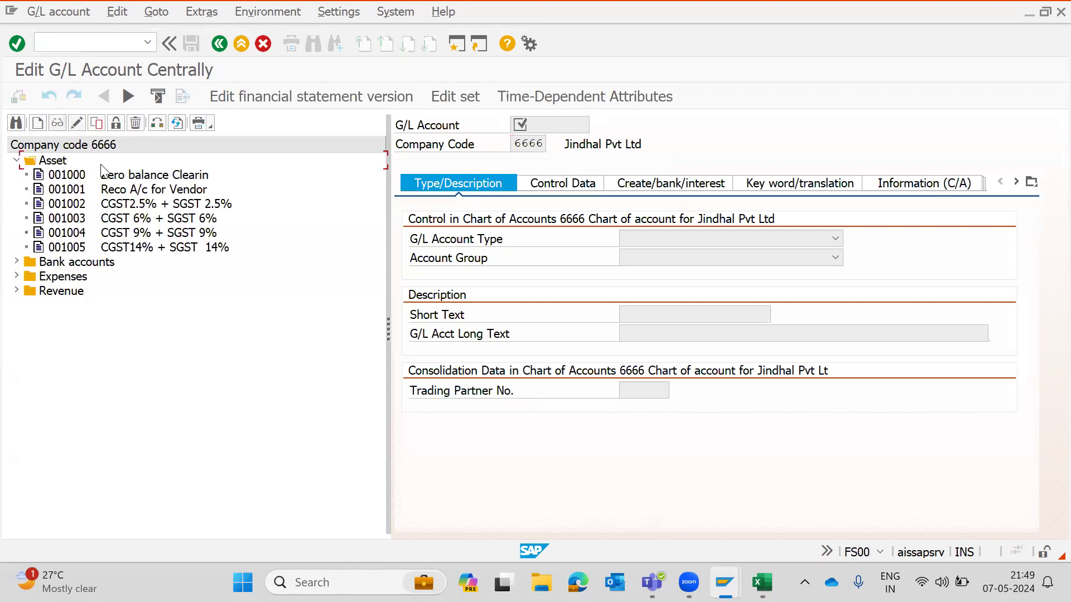
double_click(83, 205)
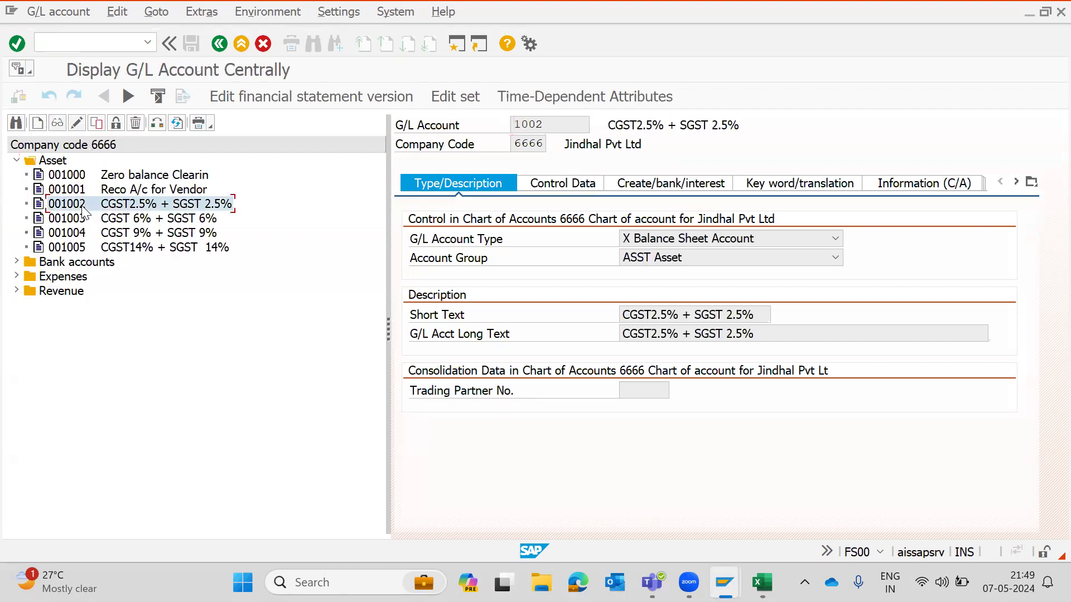
click(571, 186)
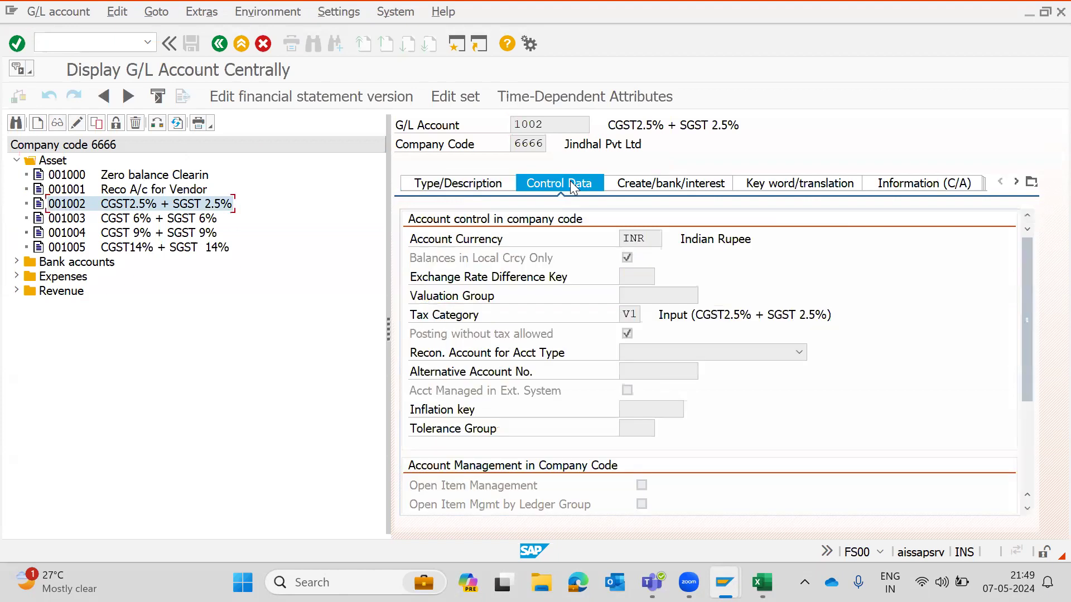
- Switch to change mode, open GL account 1003 and set its tax category to V2
click(77, 124)
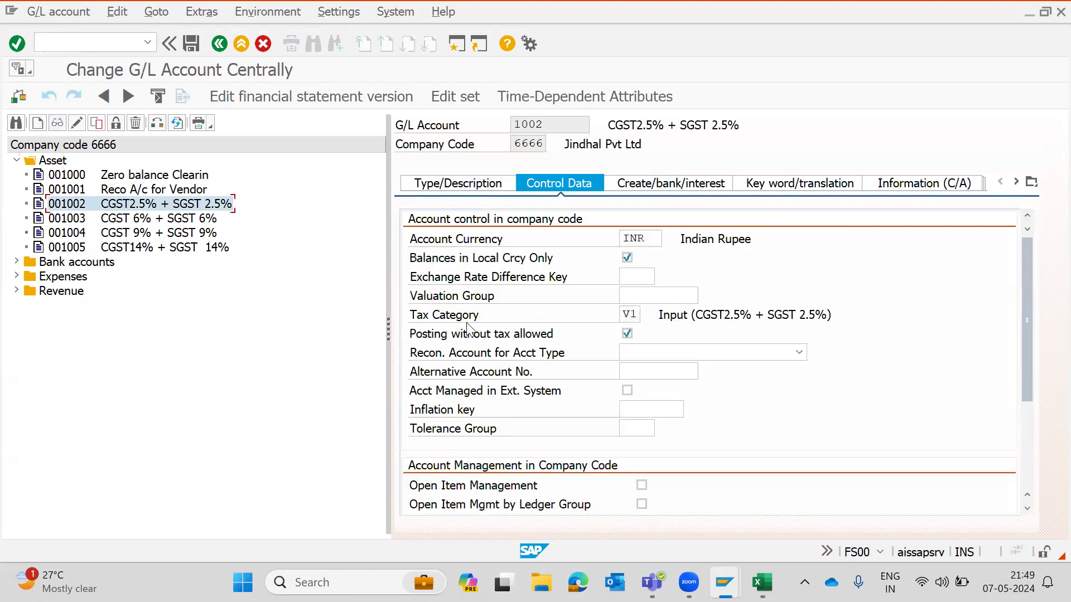
click(112, 219)
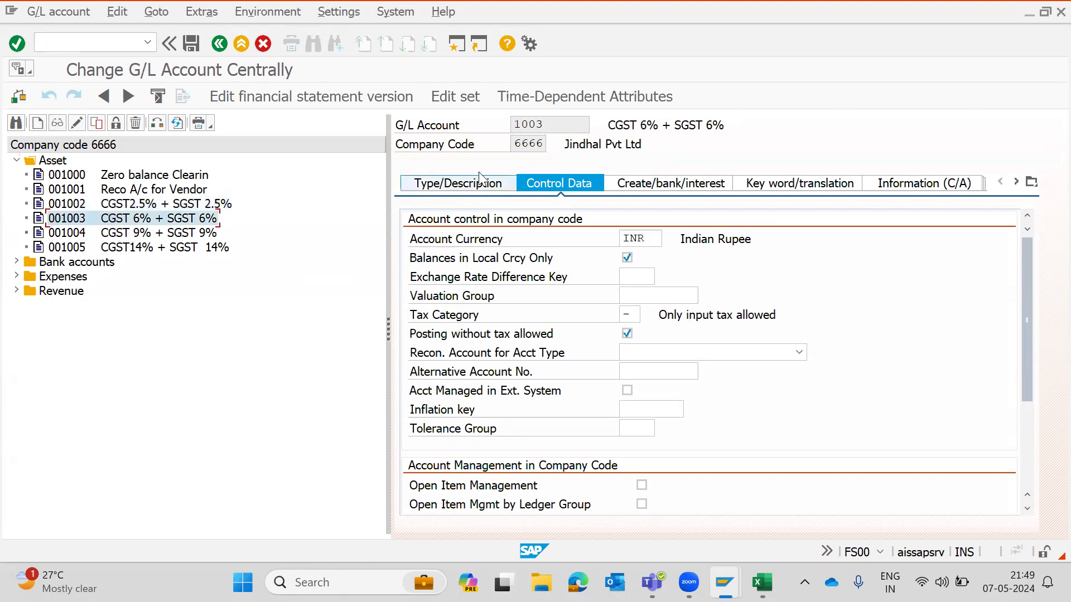
click(463, 184)
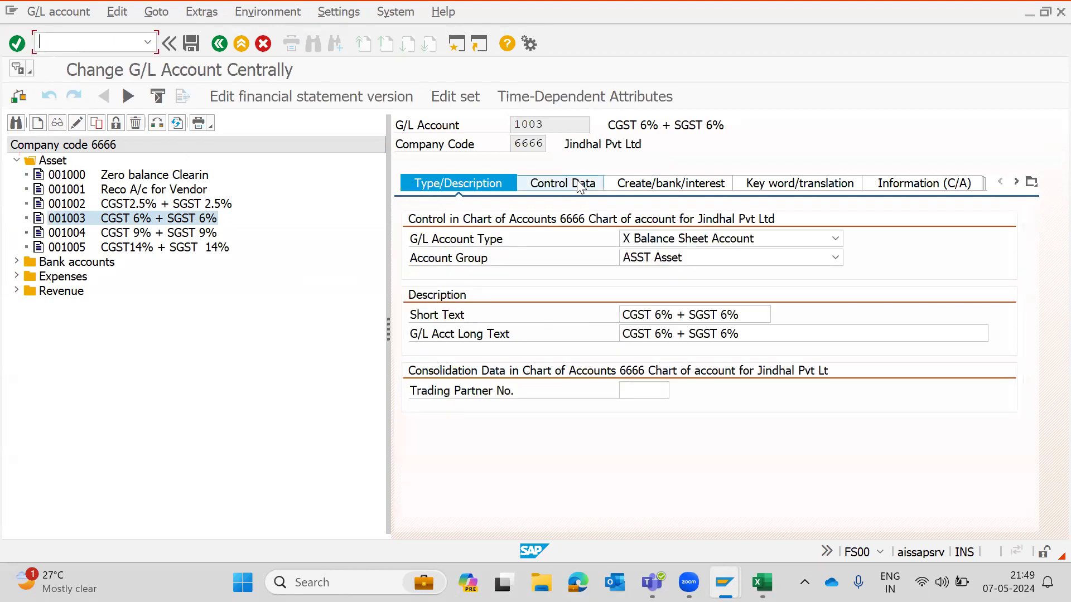
click(580, 187)
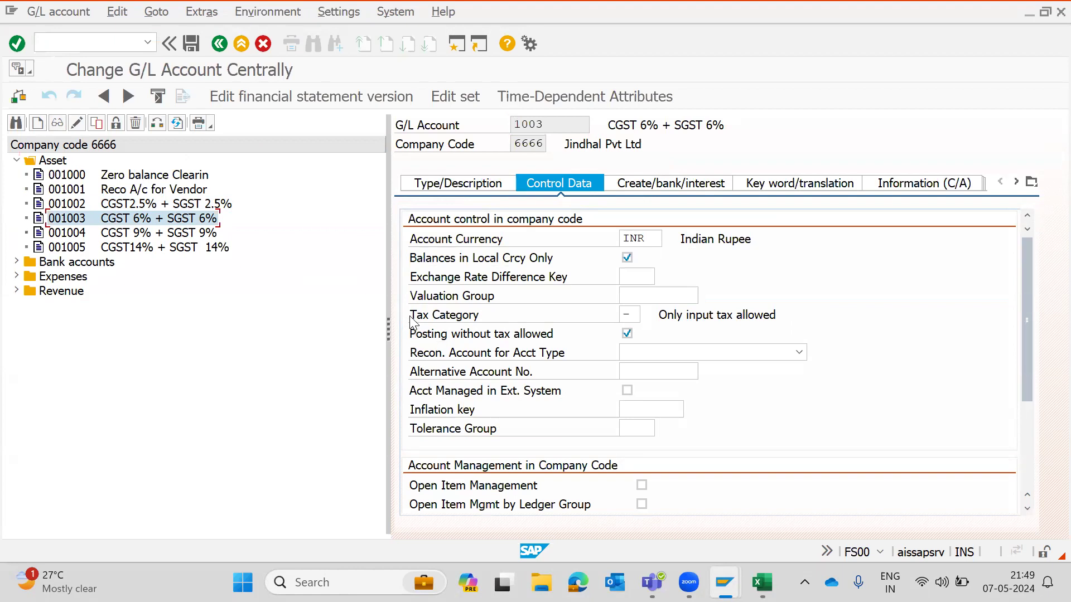
click(629, 314)
click(646, 316)
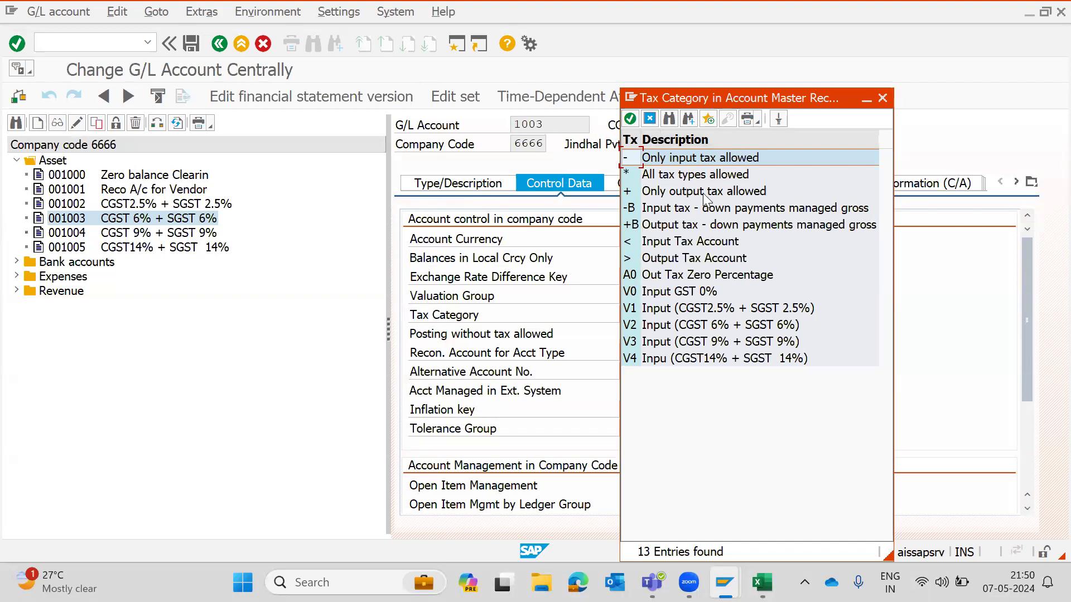
double_click(794, 154)
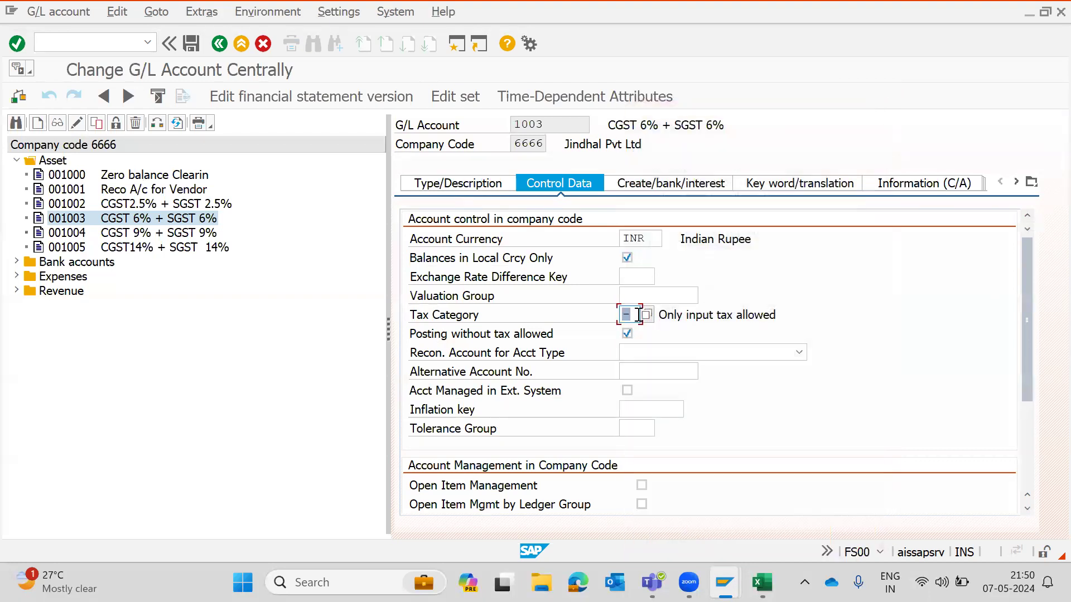
text(V2)
key(Return)
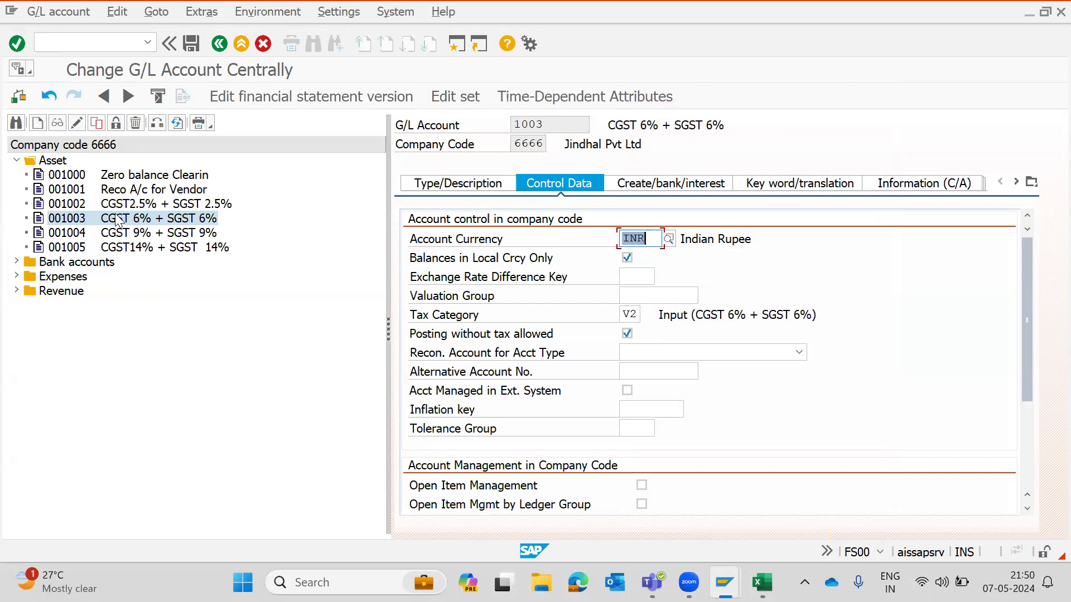
- Reset GL account 1003's tax category to '-' Only input tax allowed and save the account
click(637, 317)
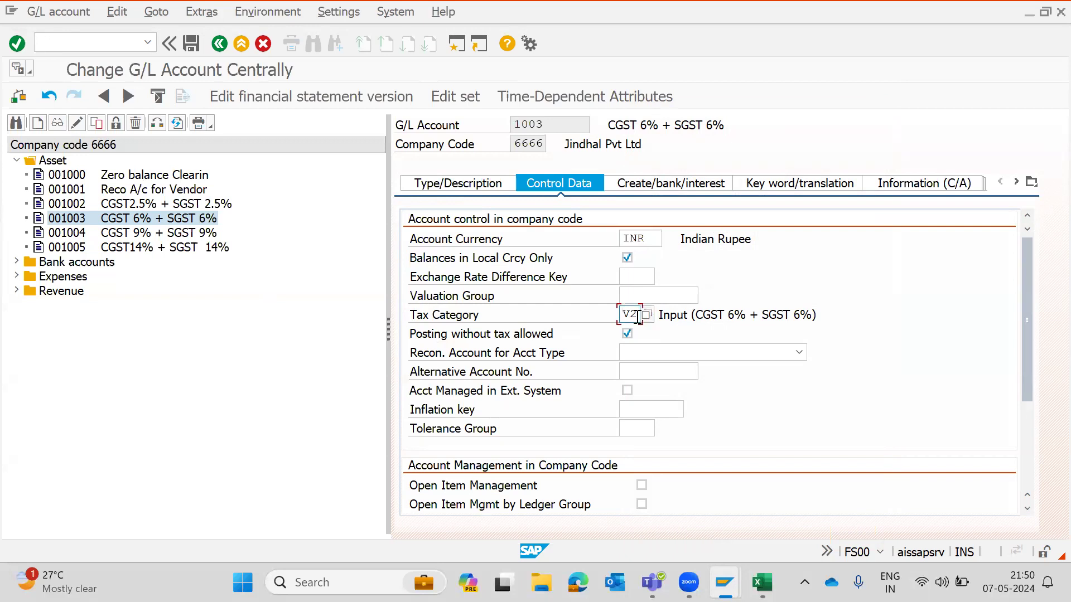
click(646, 315)
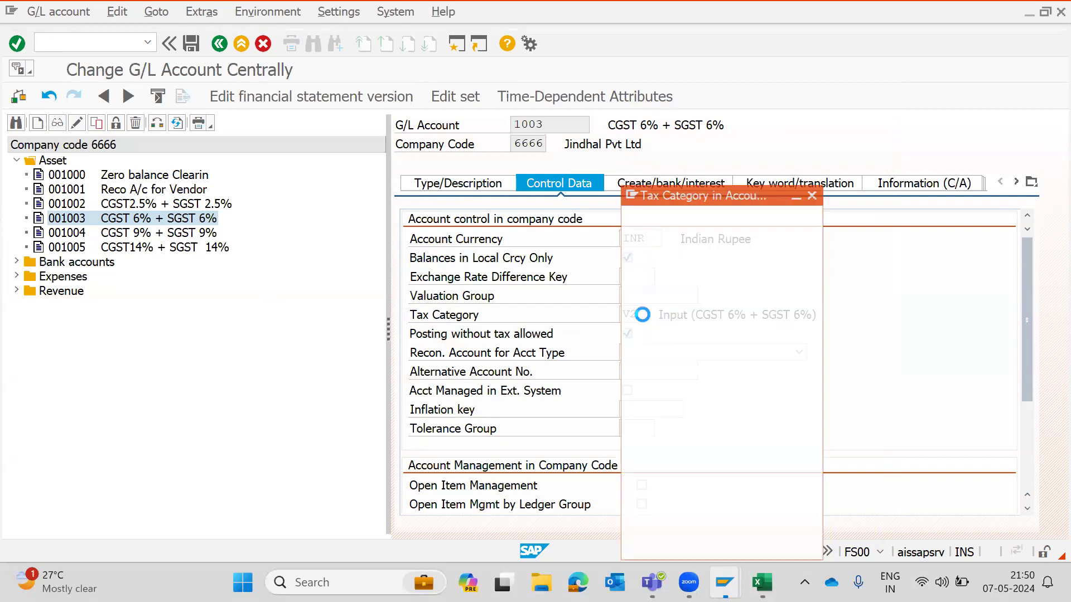
double_click(669, 161)
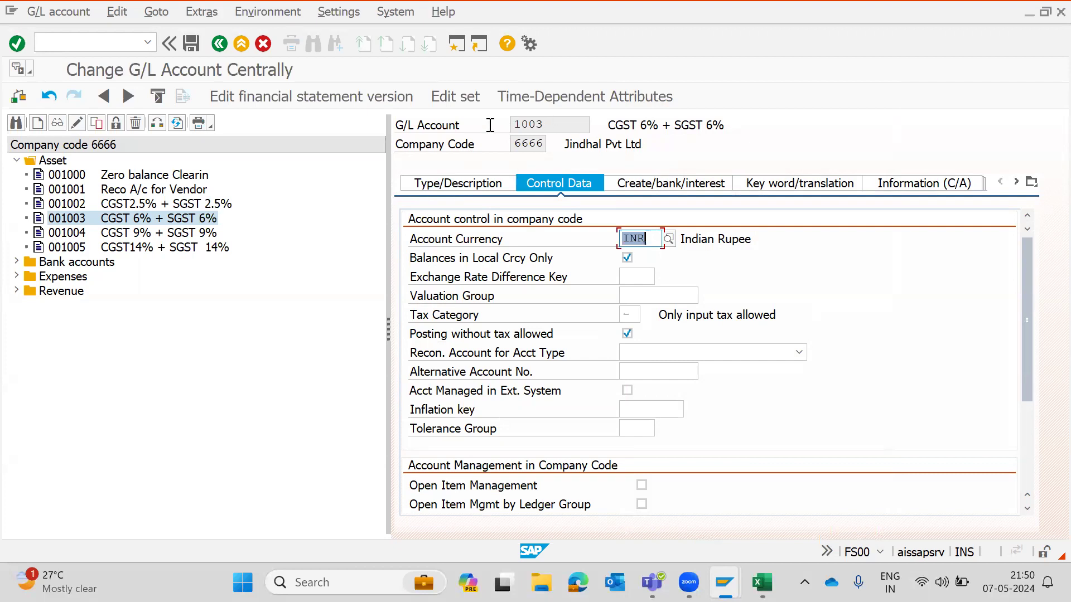
key(shift+Tab)
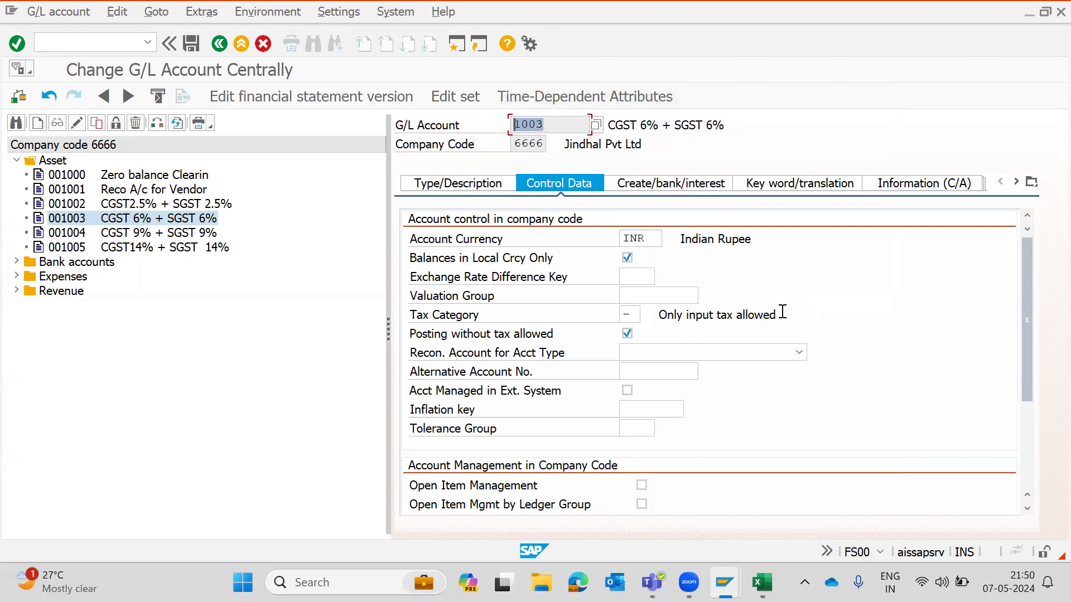
drag(782, 312, 634, 314)
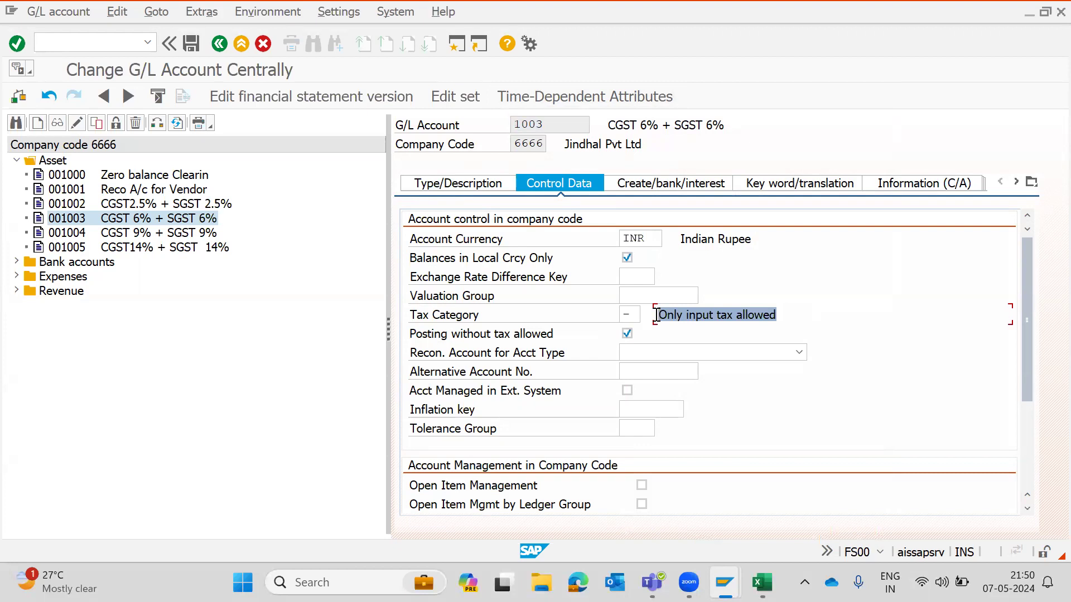
click(630, 314)
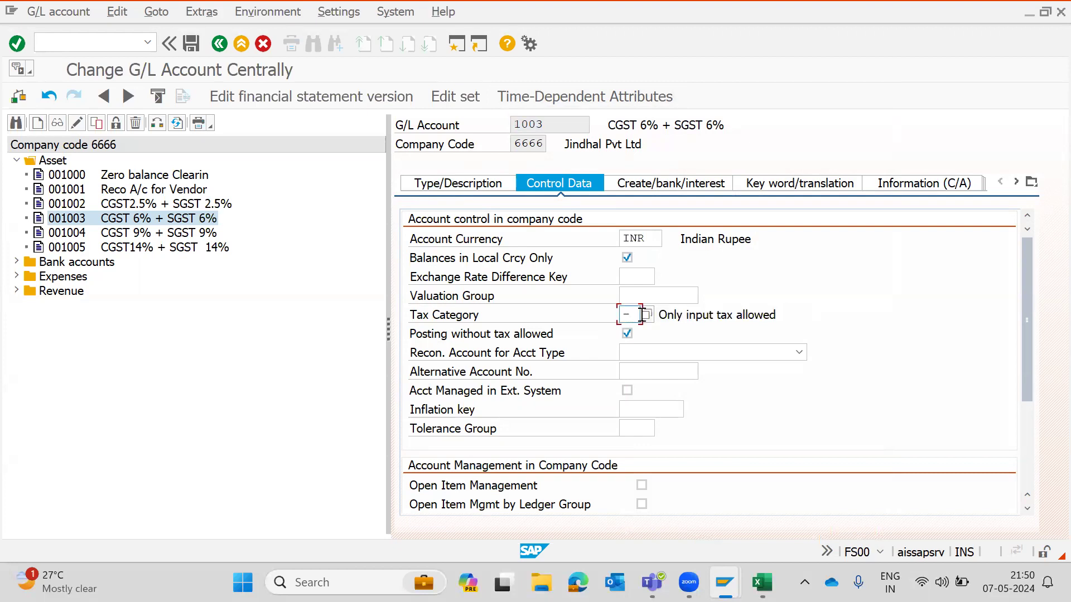
click(647, 315)
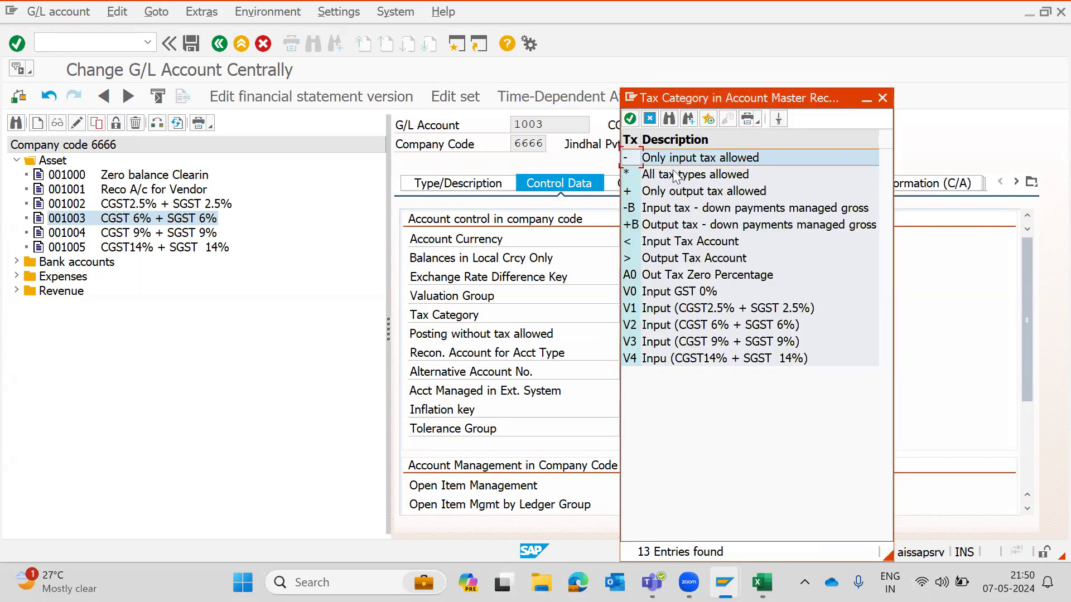
double_click(675, 159)
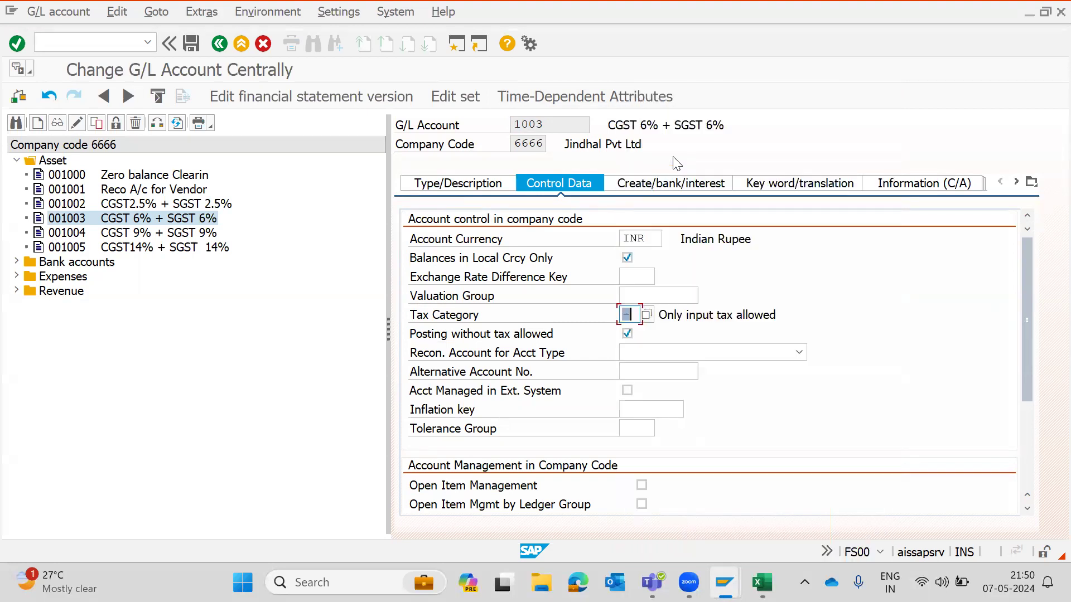
key(Return)
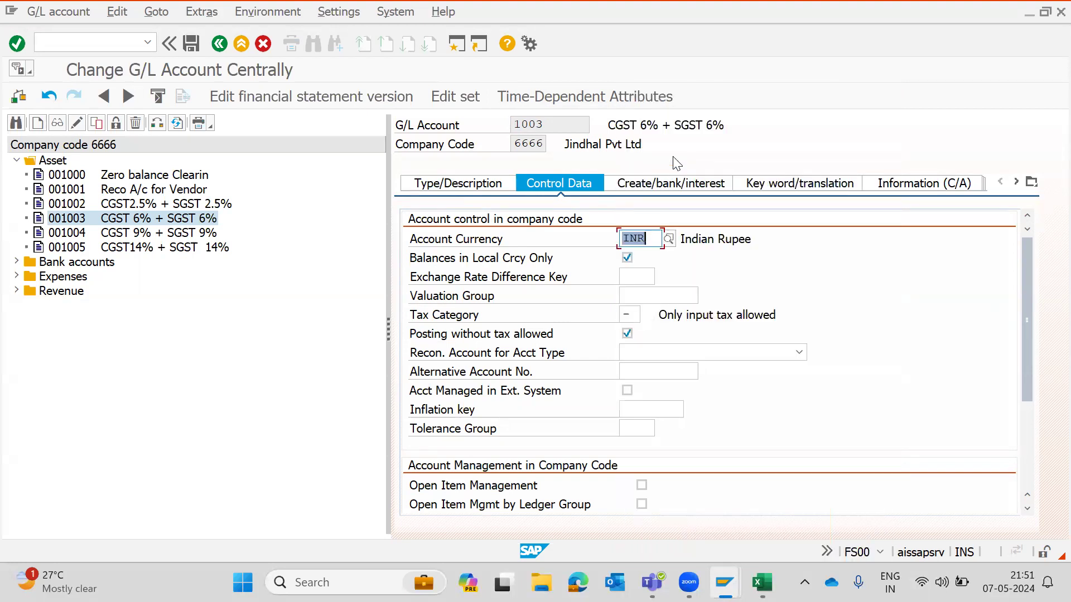
key(ctrl+s)
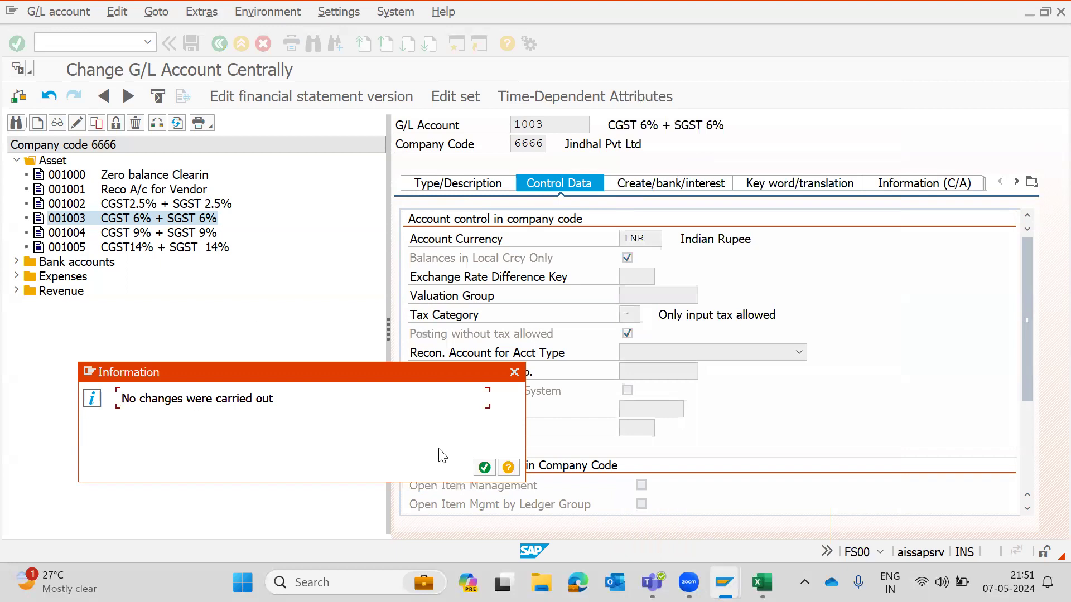
click(485, 468)
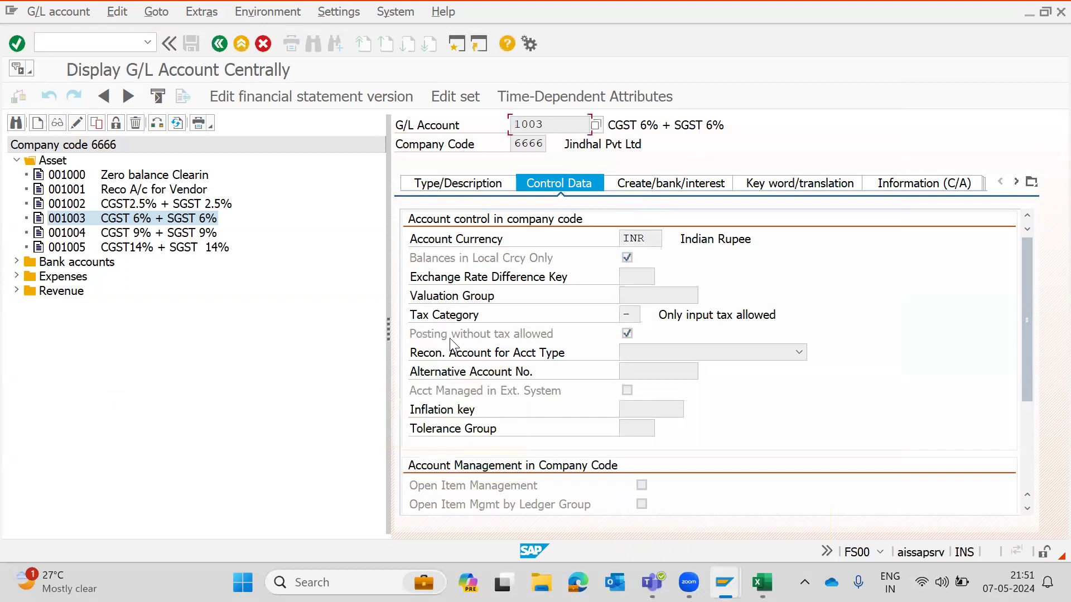
- Open GL accounts 1003, 1004 and 1005 in change mode to check their tax categories and save
click(437, 337)
double_click(77, 221)
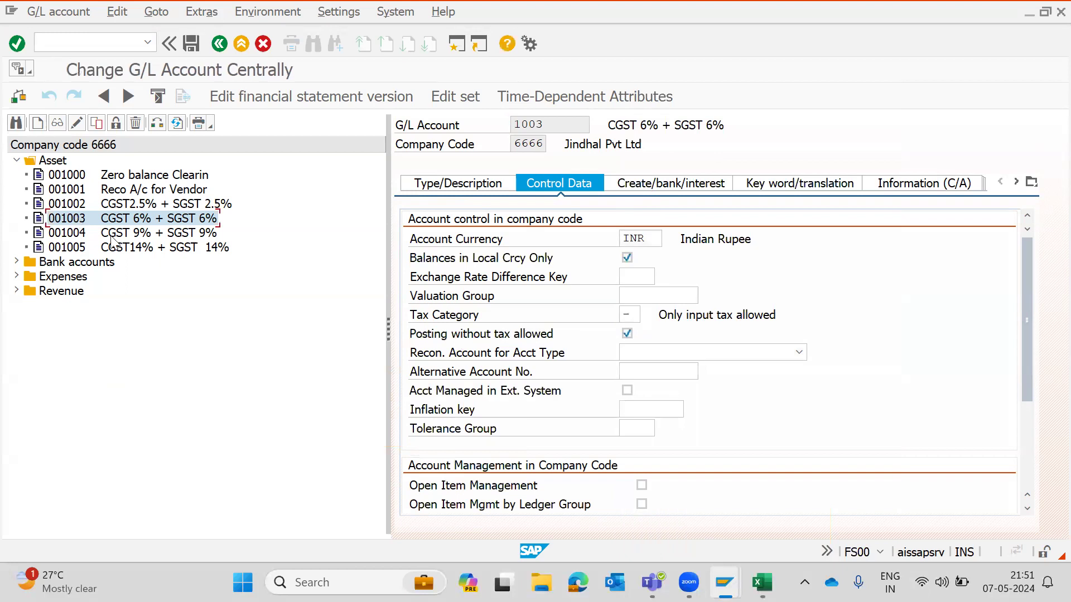
double_click(134, 235)
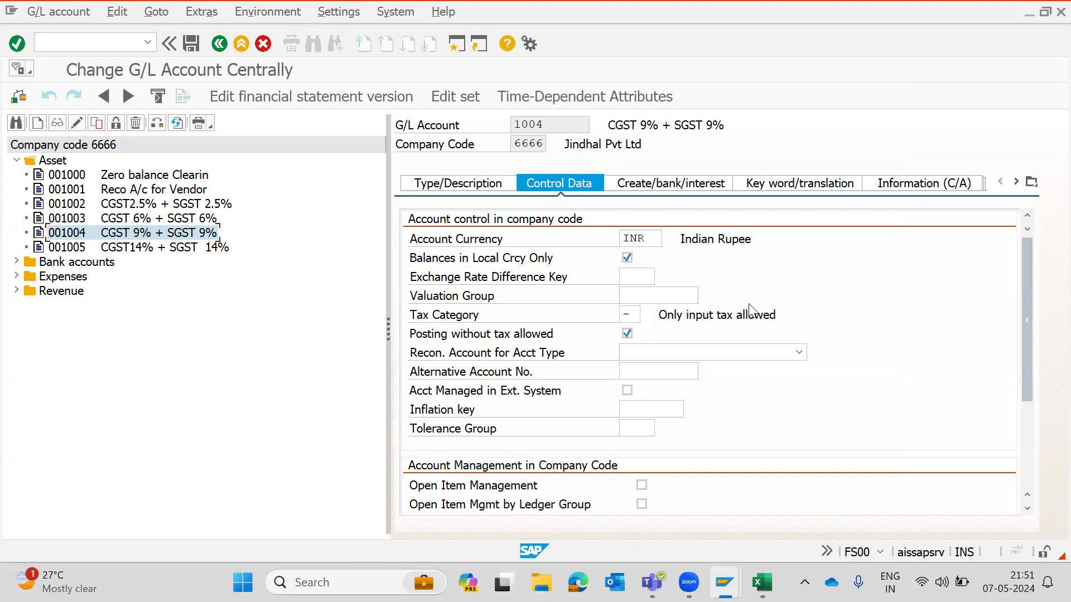
double_click(119, 252)
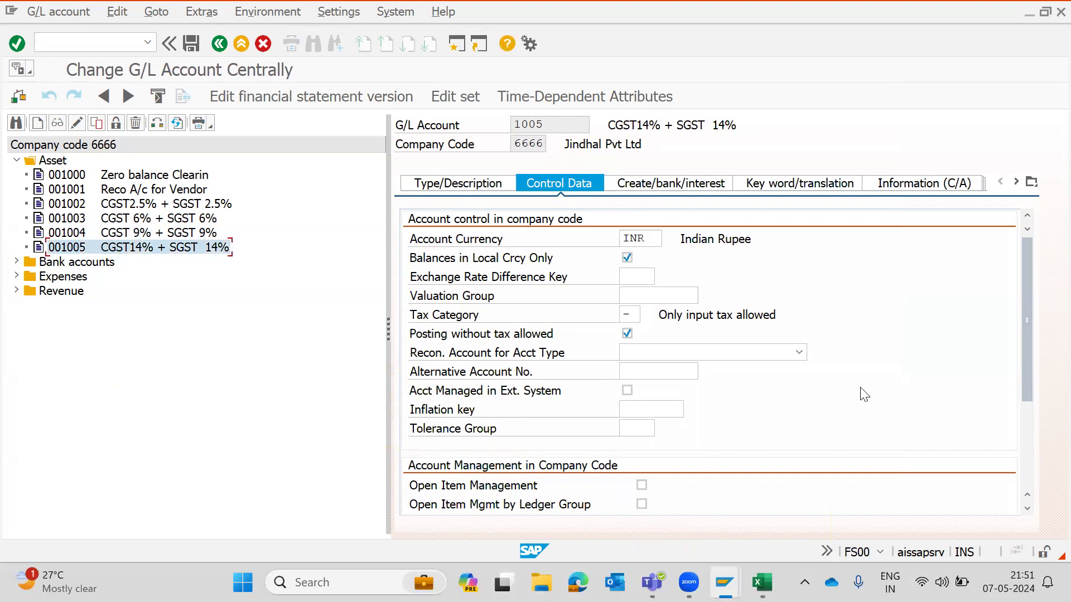
click(465, 181)
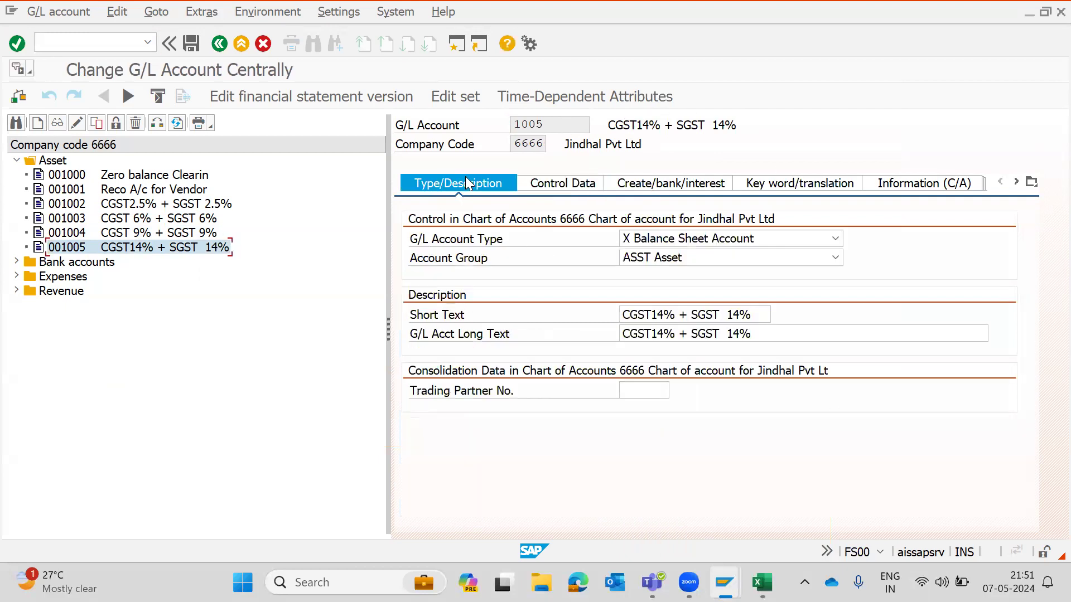
key(ctrl+s)
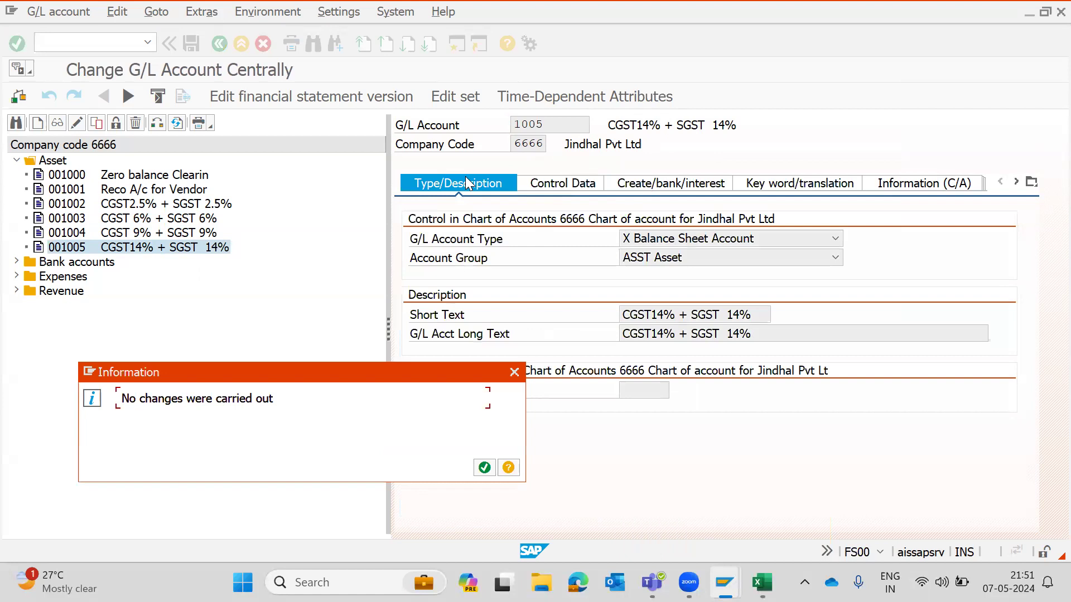
click(484, 469)
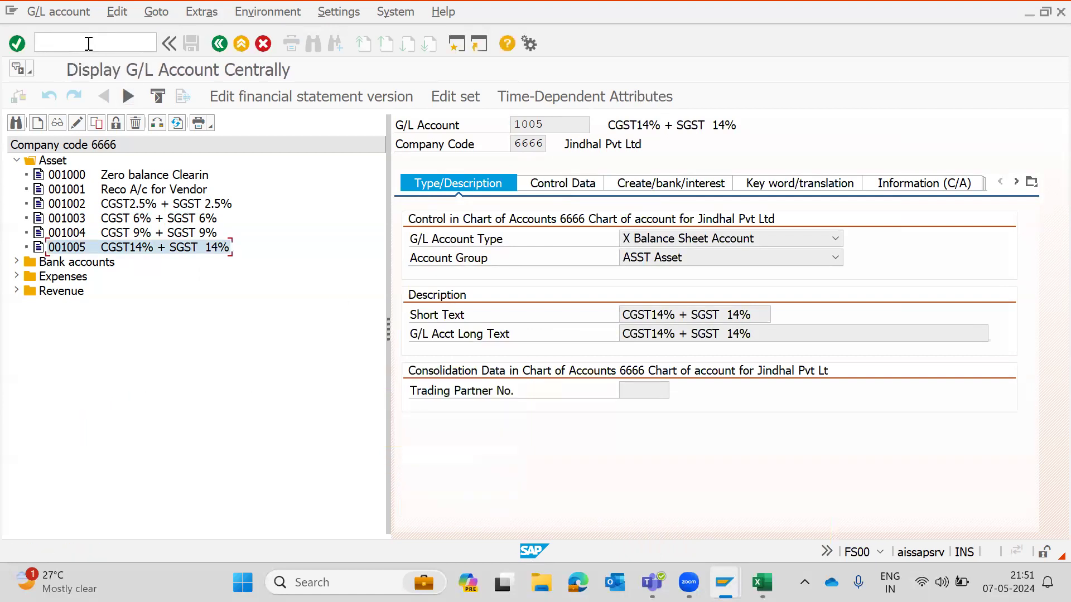
- Start a vendor invoice in FB60 for vendor 4002 with invoice date 07.05.2024
text(/N)
key(Return)
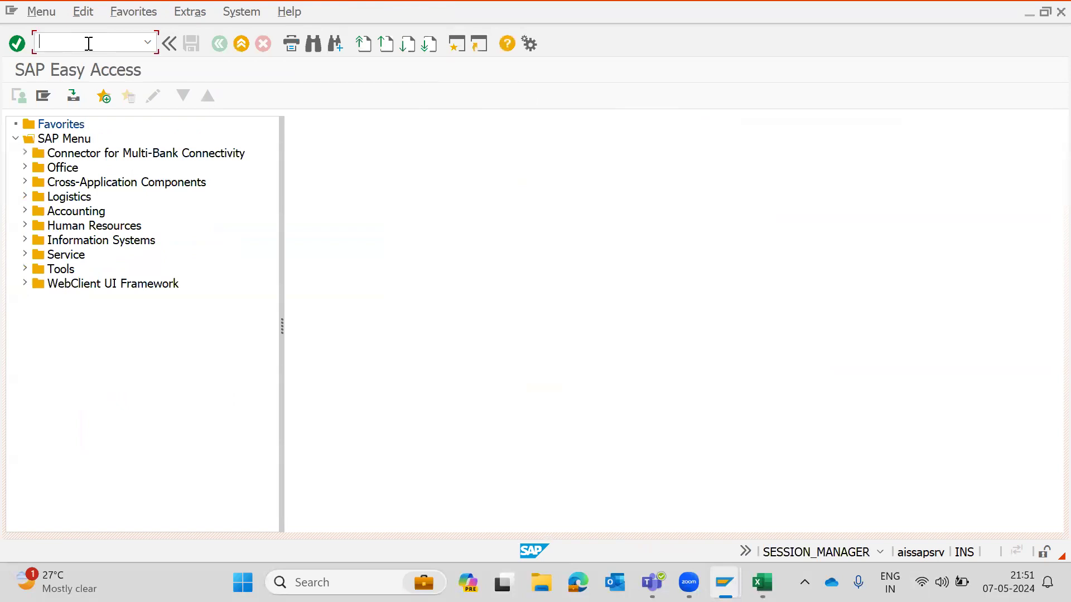
text(FB60)
key(Return)
text(4002)
key(Tab)
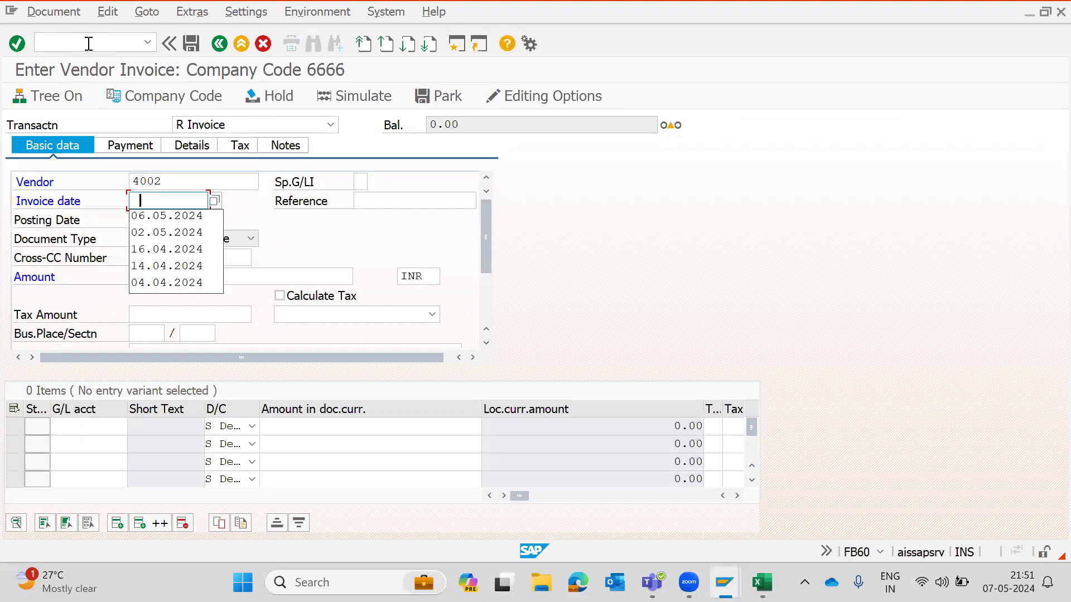
click(215, 201)
click(215, 201)
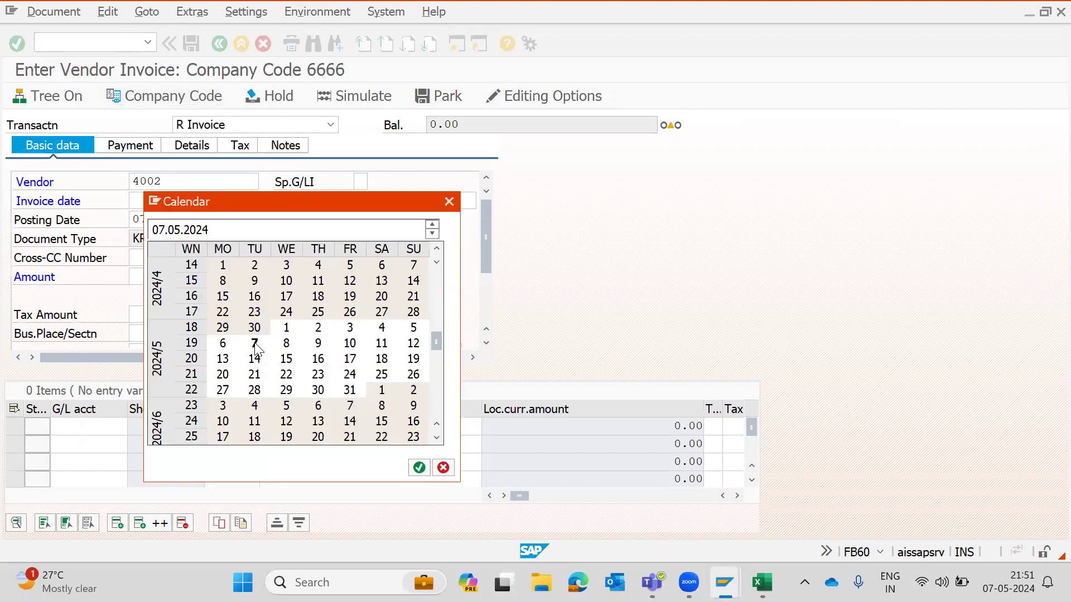
double_click(254, 342)
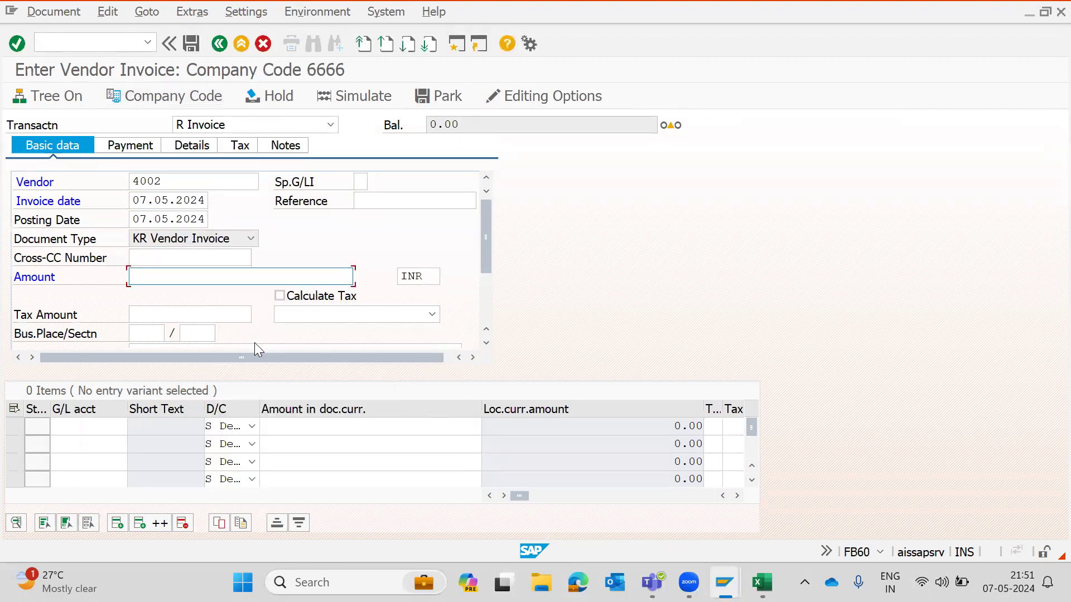
- Enter an invoice amount of 80,000 and enable Calculate Tax
text(80-000)
key(BackSpace)
key(BackSpace)
key(BackSpace)
key(BackSpace)
text(000)
click(280, 296)
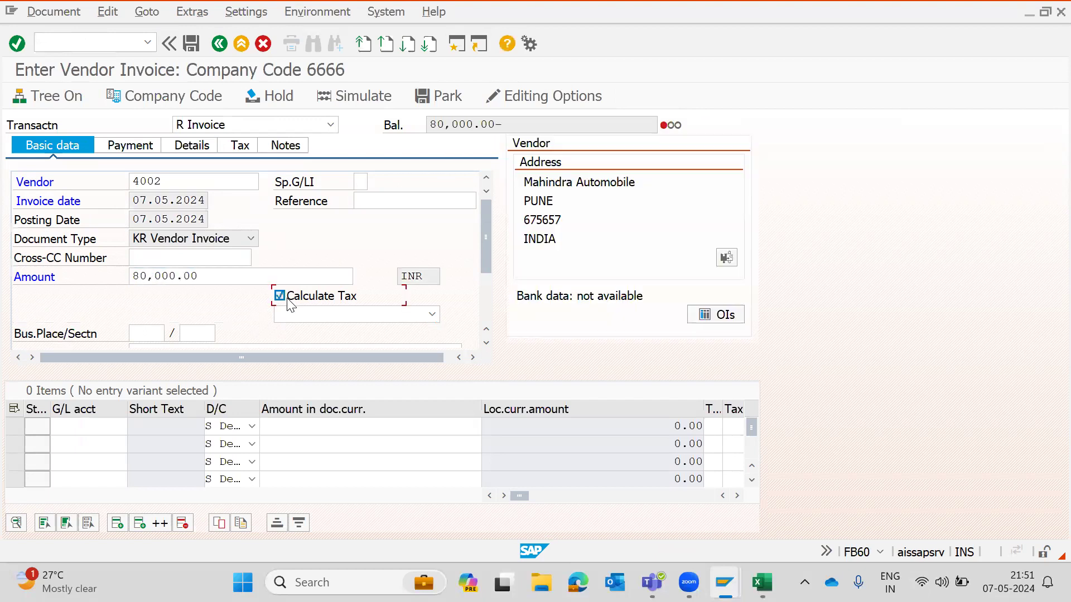
- Select tax code V1 (Input CGST2.5% + SGST 2.5%) for the invoice
click(331, 315)
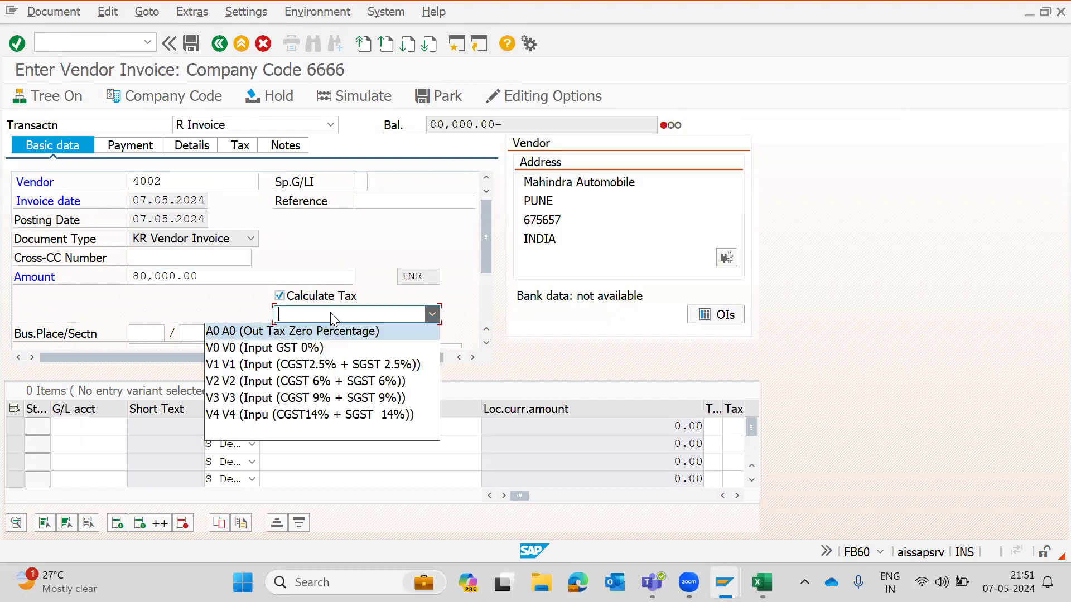
click(258, 366)
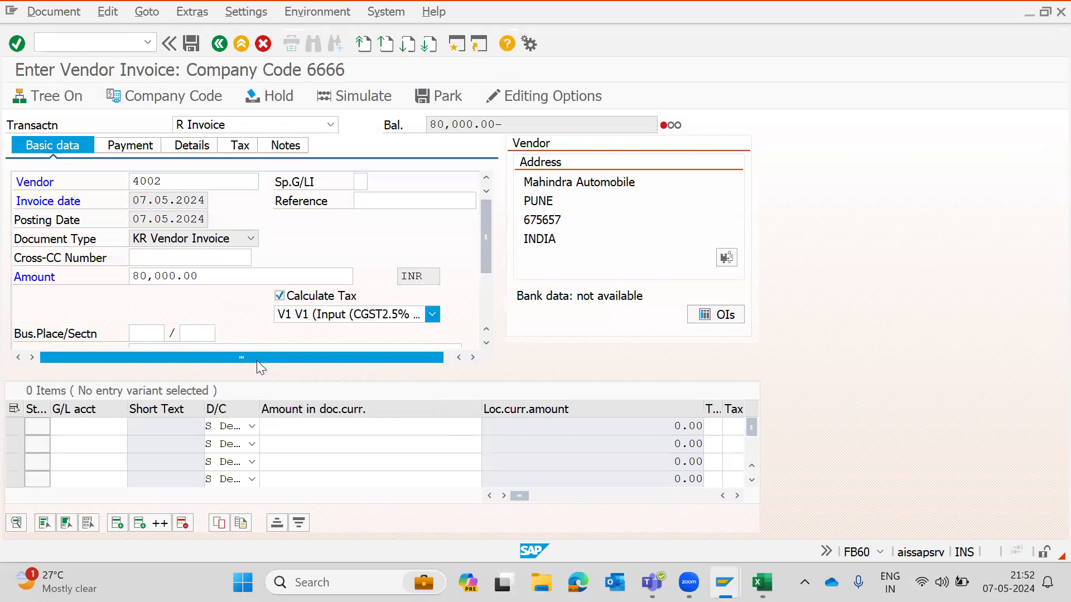
- Add an item line with G/L account 2000, amount * to balance automatically, and cost center 1000
click(86, 427)
text(2000)
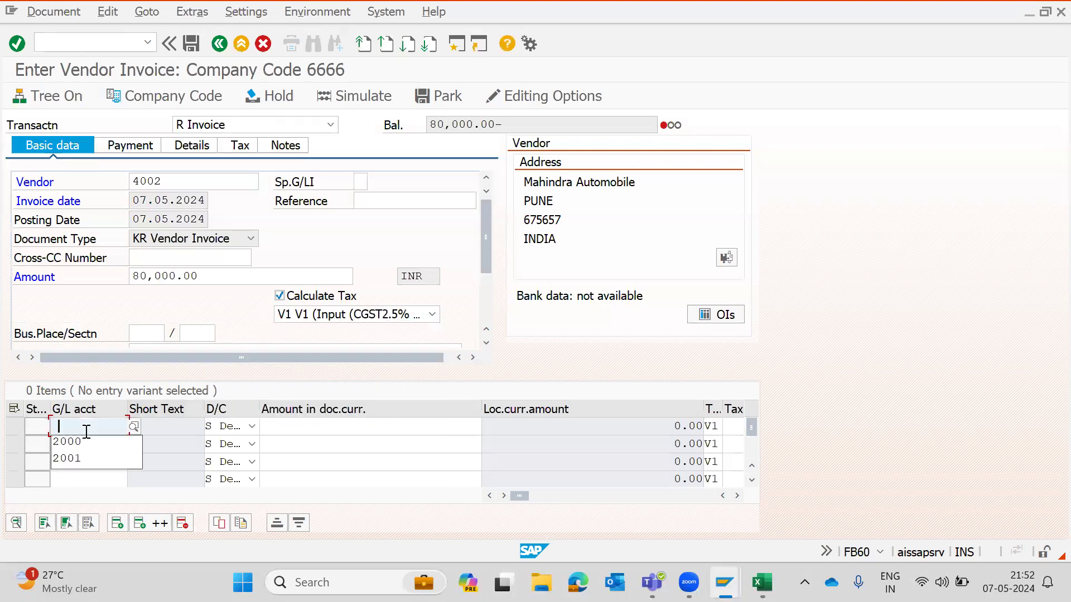
key(Tab)
key(Tab)
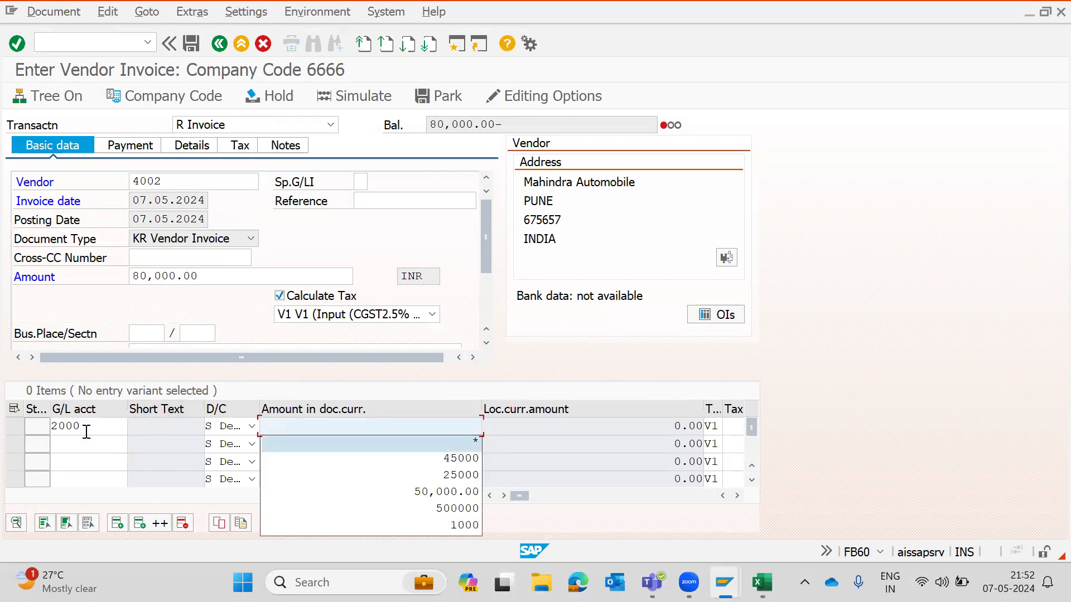
text(*)
key(Tab)
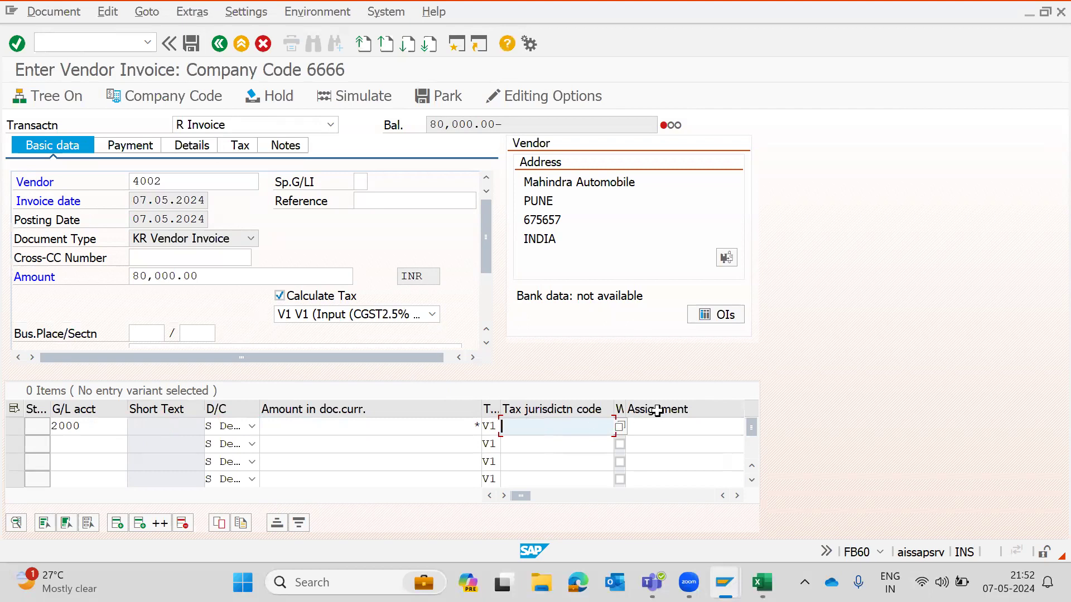
key(Tab)
key(Tab)
key(Tab)
key(Tab)
key(Tab)
key(Tab)
key(Tab)
key(Tab)
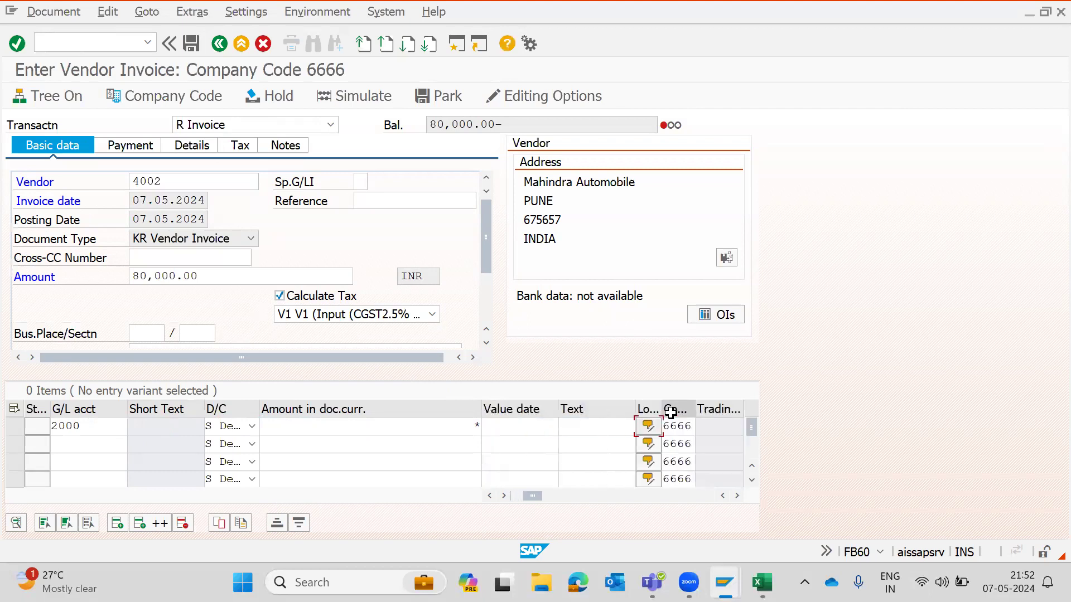
key(BackSpace)
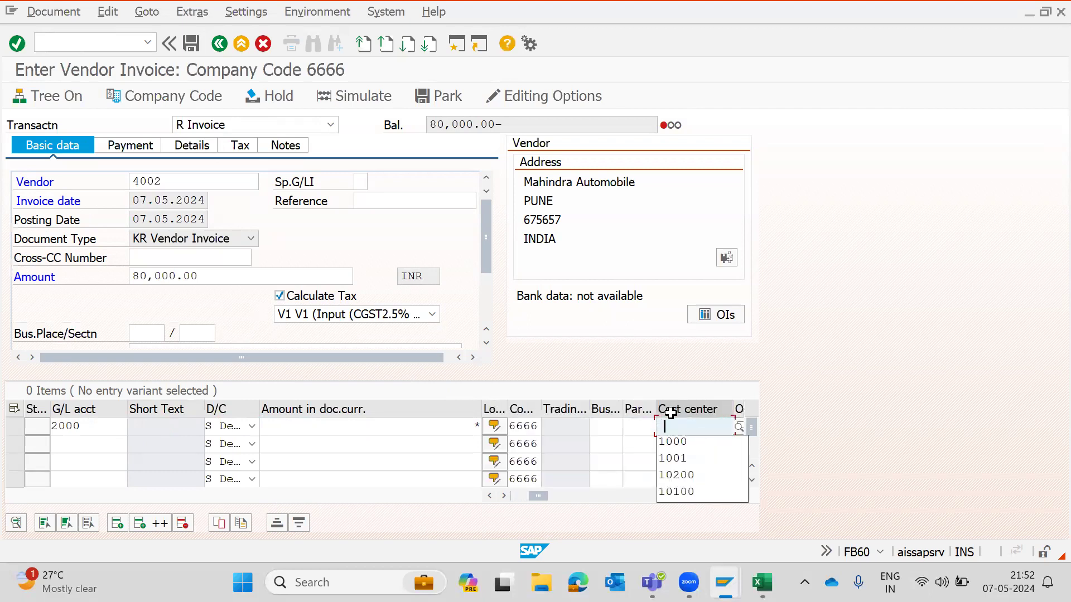
key(Down)
key(Return)
key(Return)
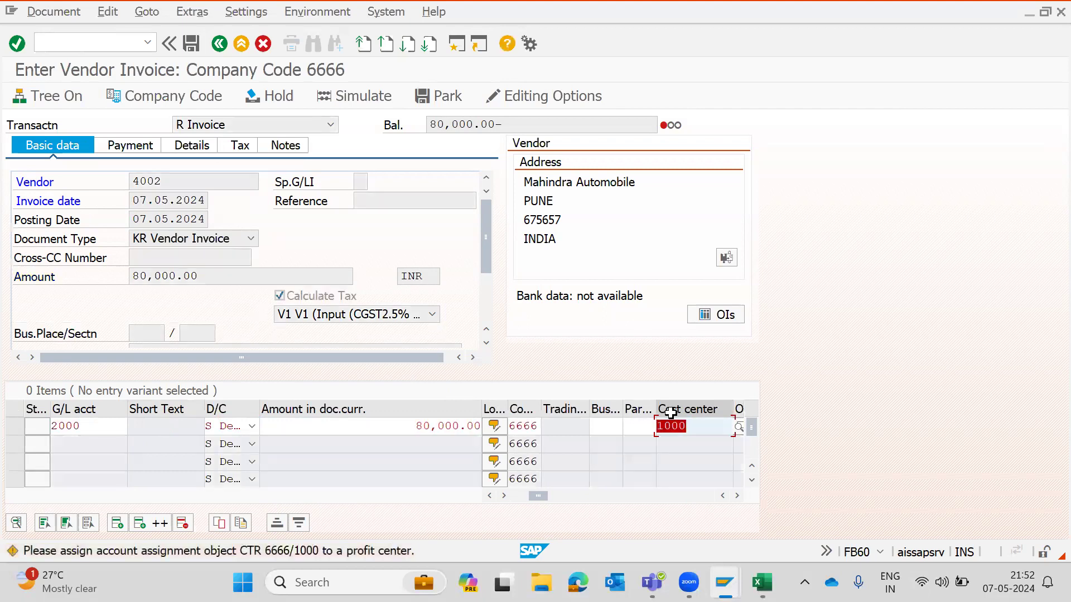
key(Return)
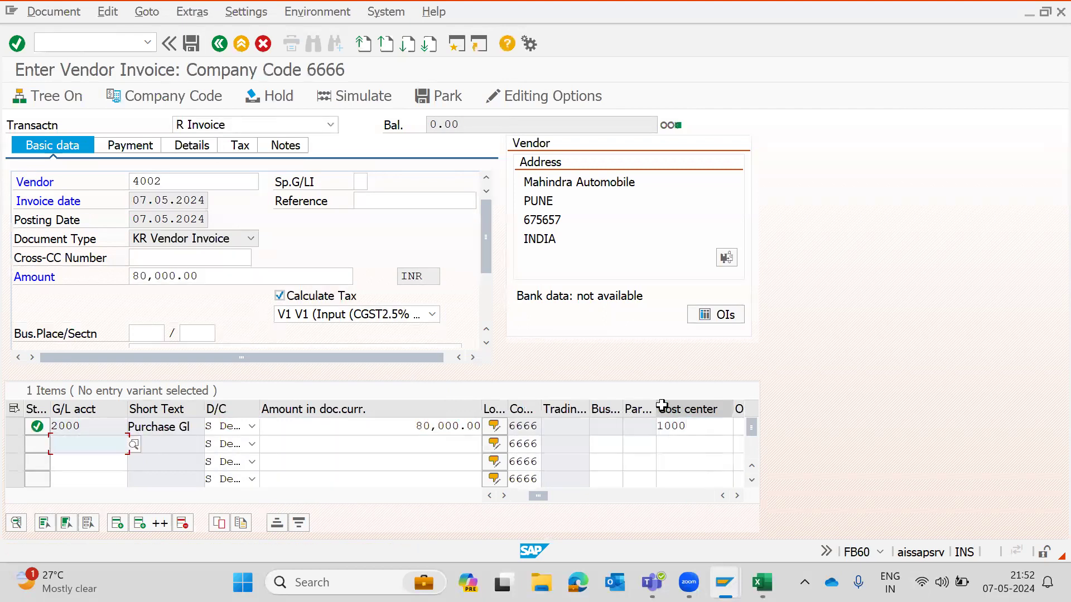
- Simulate the vendor invoice to review the tax postings, then post the document
click(54, 11)
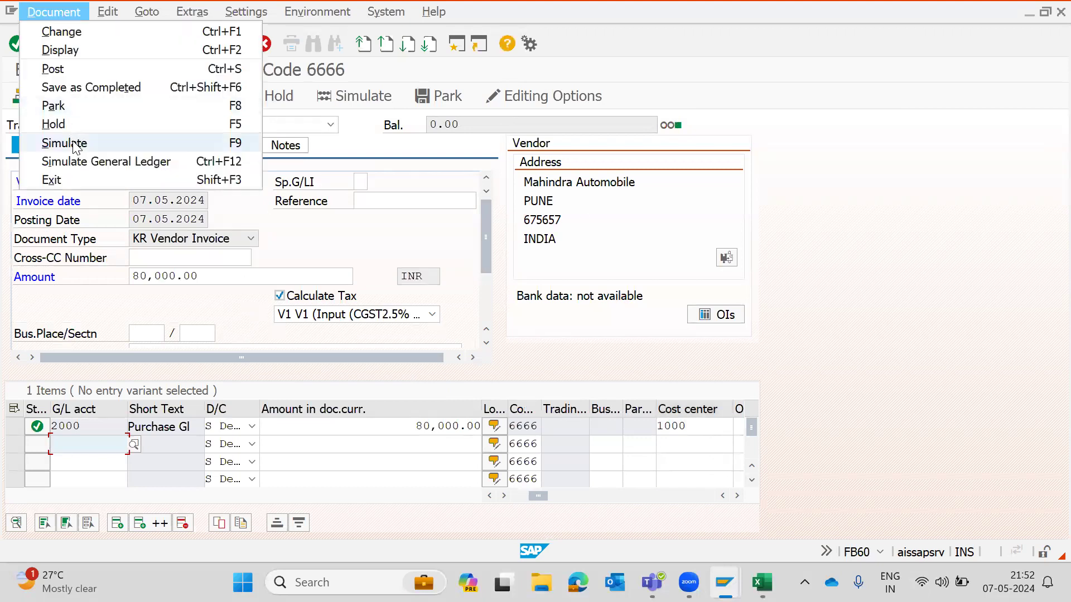
click(76, 146)
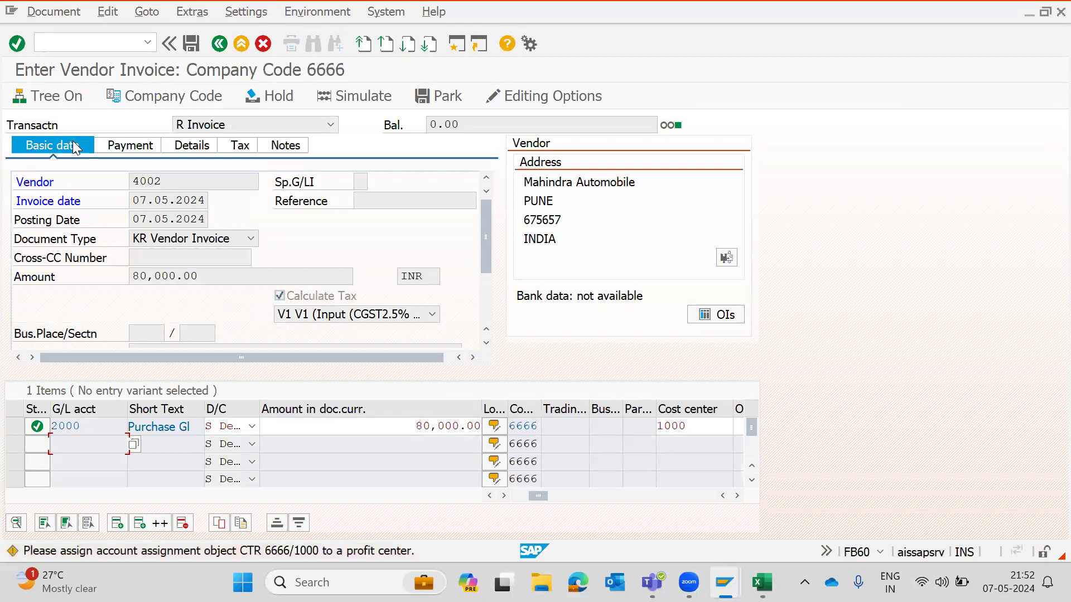
key(Return)
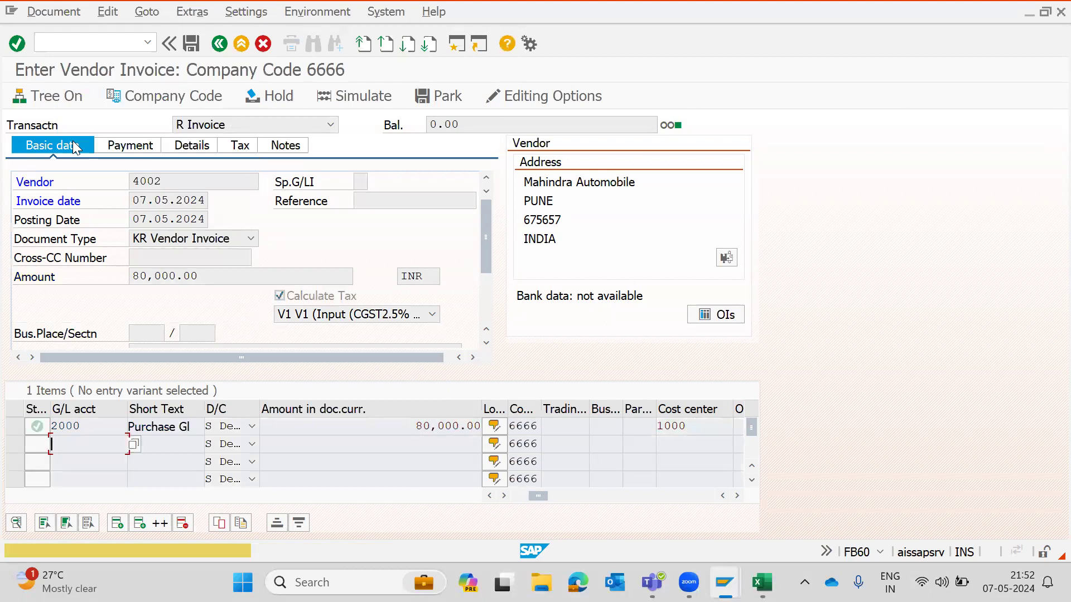
key(Return)
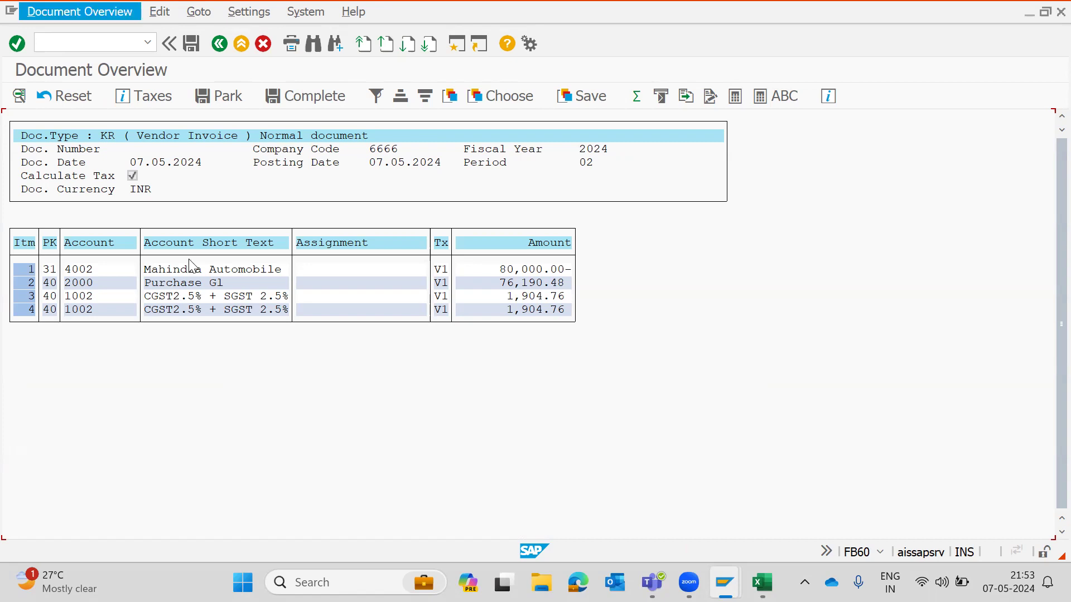
click(191, 36)
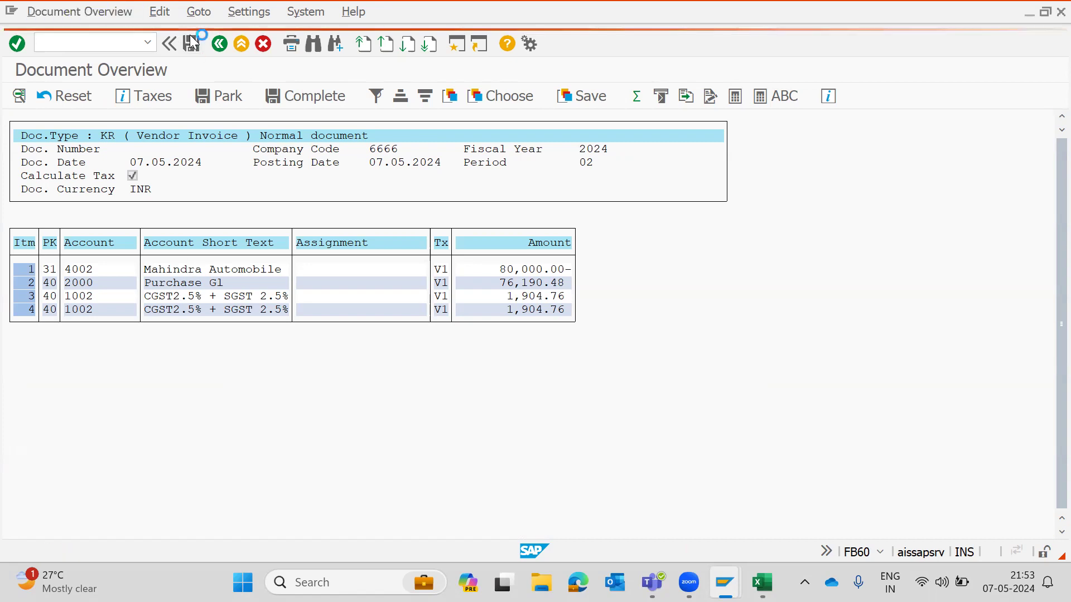